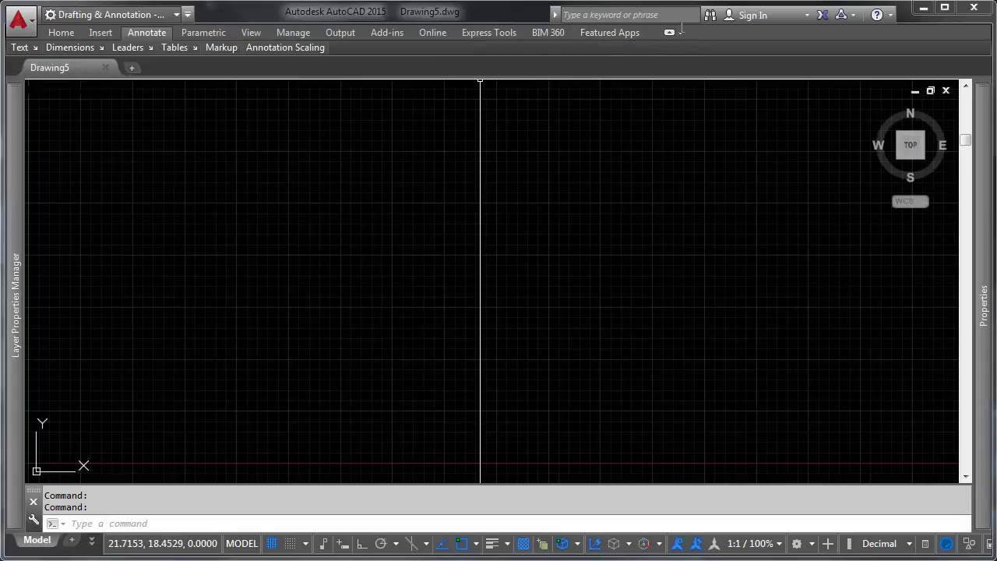
# - Open the AutoCAD help window with F1 and close it again
pyautogui.moveTo(83, 52)
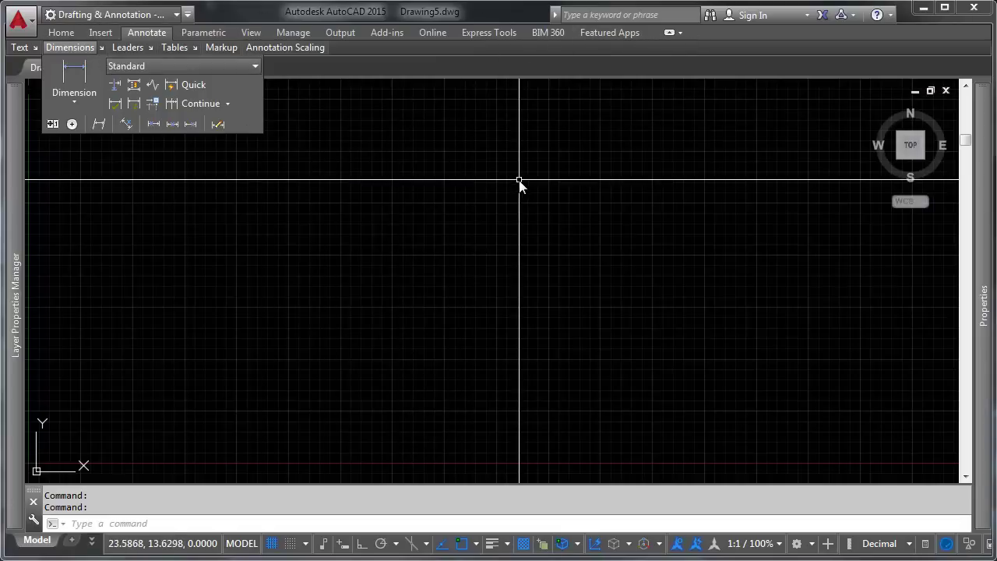
pyautogui.press('F1')
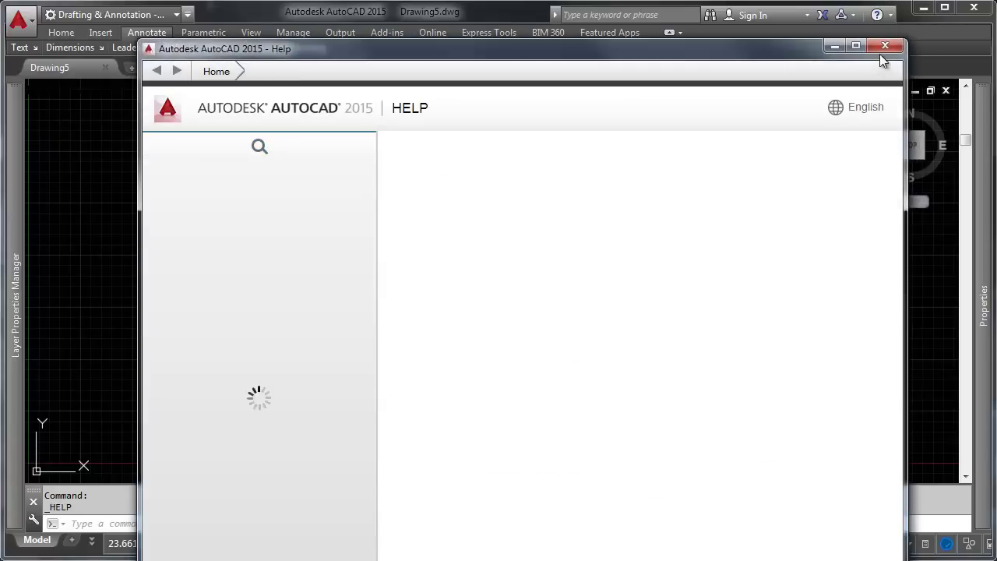
pyautogui.click(879, 51)
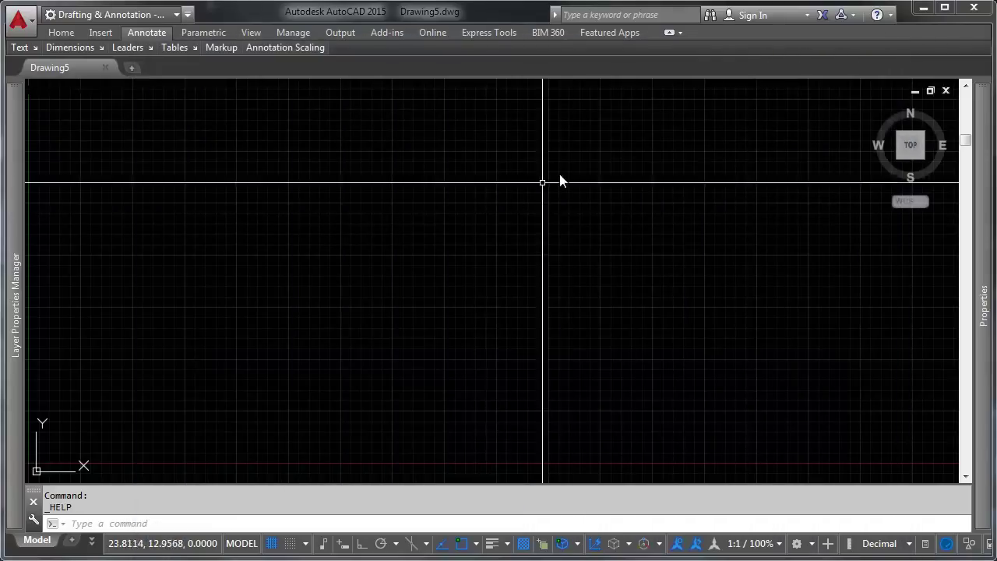
# - Draw a two-segment test line on the canvas
pyautogui.write('l')
pyautogui.press('Return')
pyautogui.click(580, 159)
pyautogui.click(428, 264)
pyautogui.click(476, 281)
pyautogui.press('Return')
# - Select the line, view its shortcut menu, then cancel the selection
pyautogui.click(625, 149)
pyautogui.click(520, 218)
pyautogui.rightClick(537, 209)
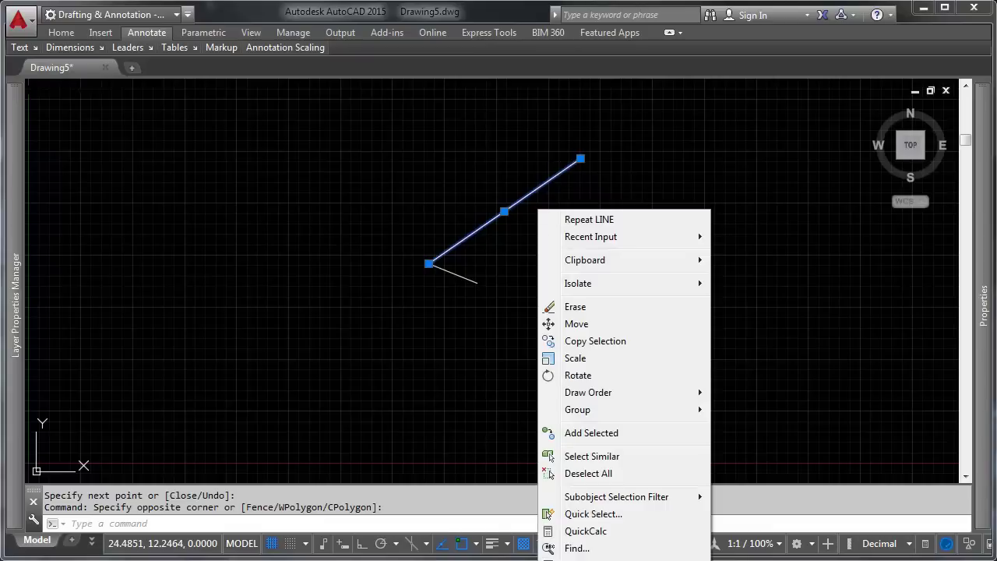
pyautogui.rightClick(565, 121)
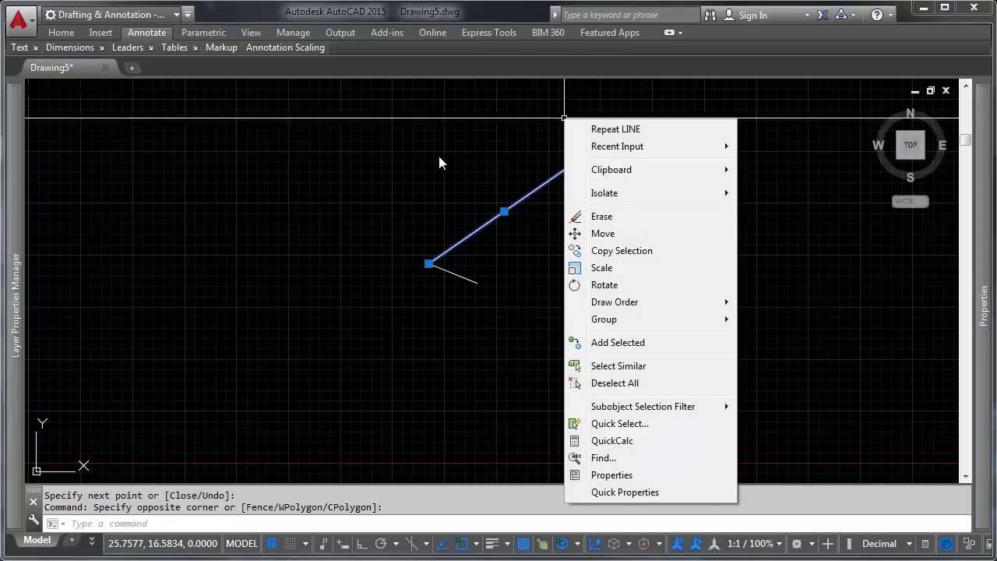
pyautogui.click(413, 151)
pyautogui.press('Escape')
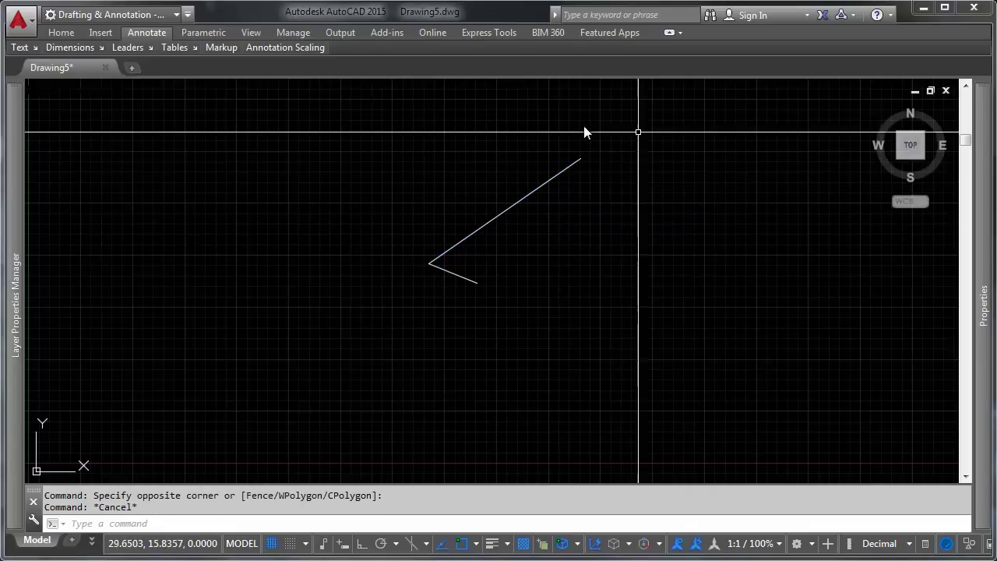
# - Erase both test lines, leaving the canvas empty
pyautogui.click(580, 127)
pyautogui.click(376, 294)
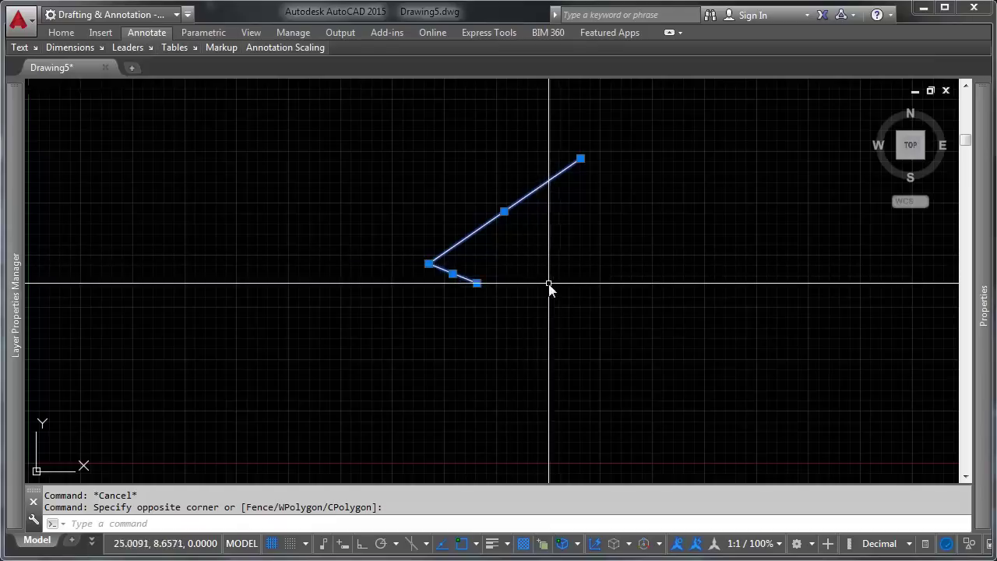
pyautogui.write('e')
pyautogui.press('Return')
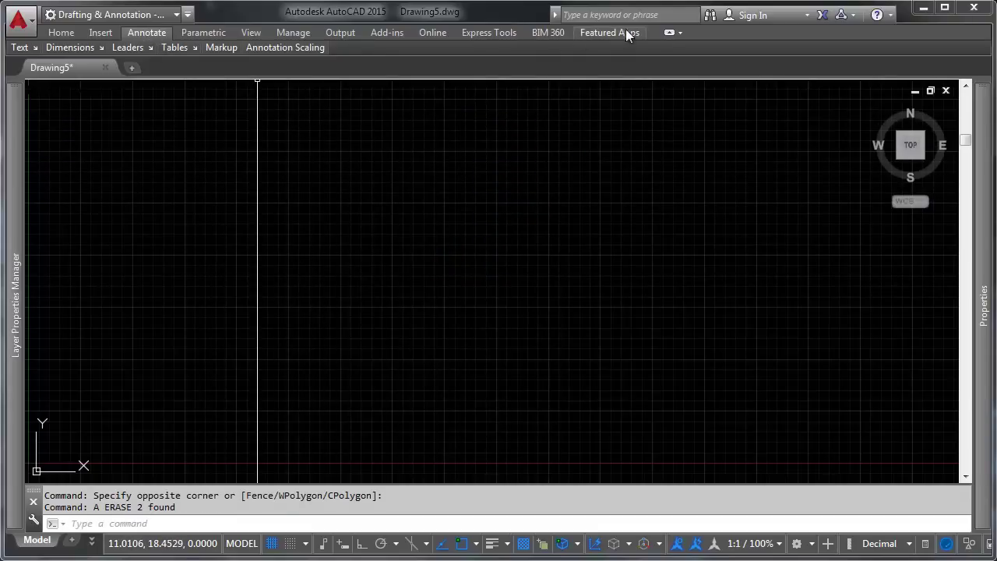
# - Restore the full ribbon, open the Insert Table dialog and cancel it, then zoom in
pyautogui.click(668, 33)
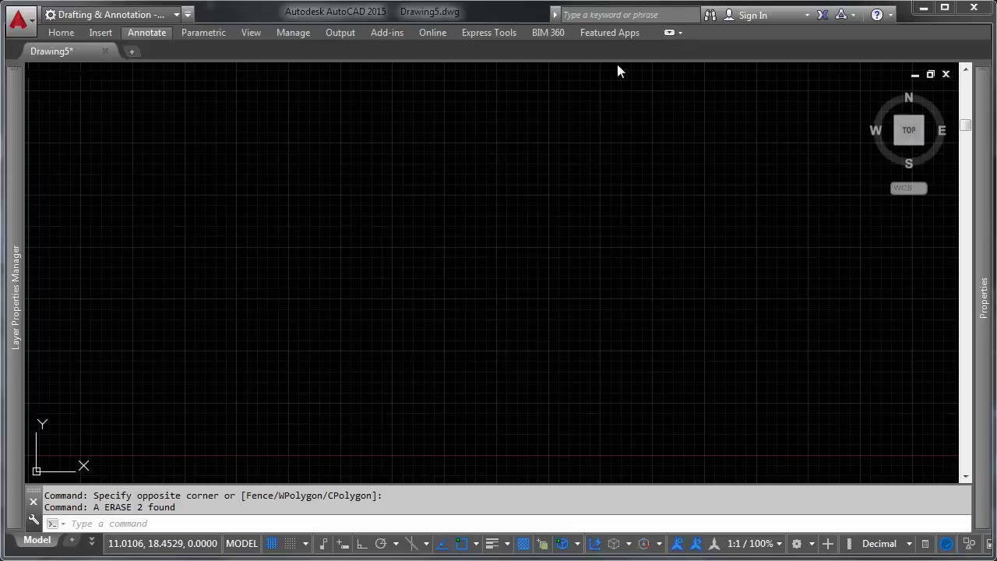
pyautogui.click(670, 32)
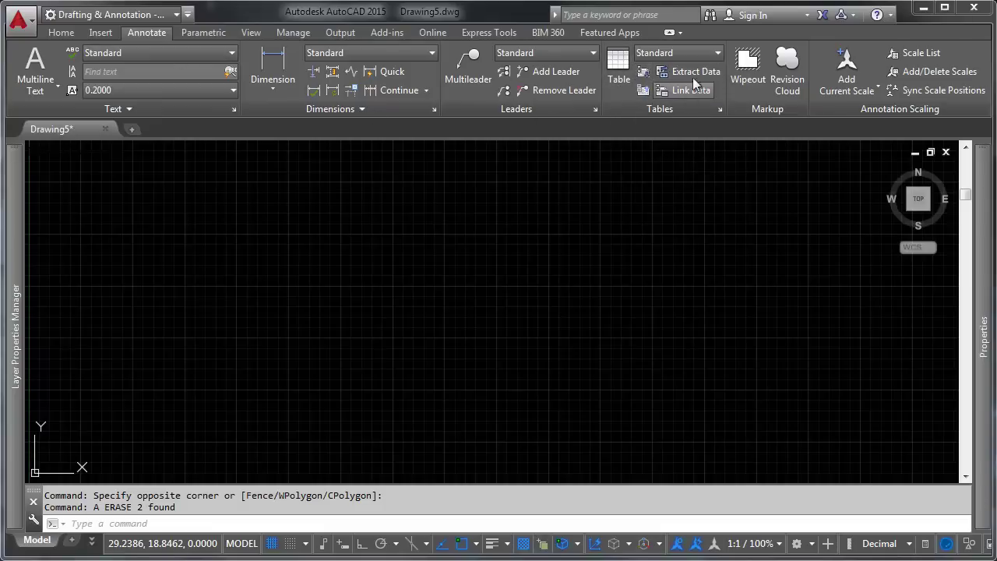
pyautogui.click(618, 72)
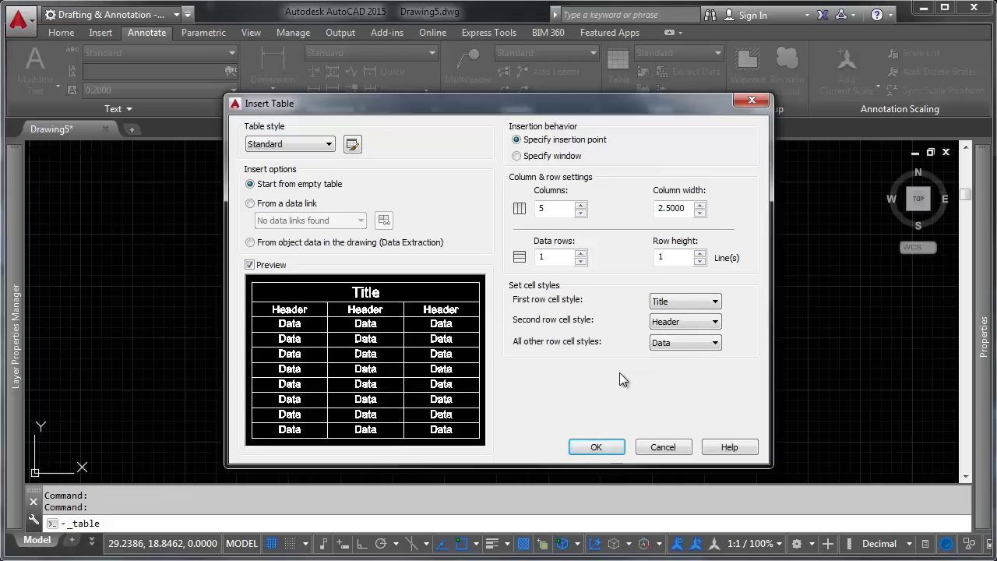
pyautogui.click(664, 448)
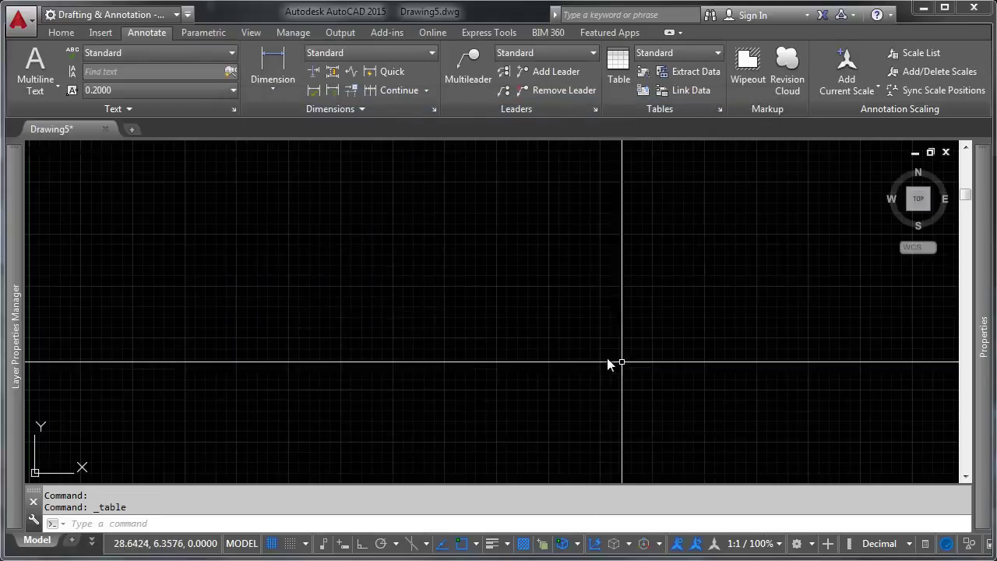
pyautogui.scroll(2, 483, 327)
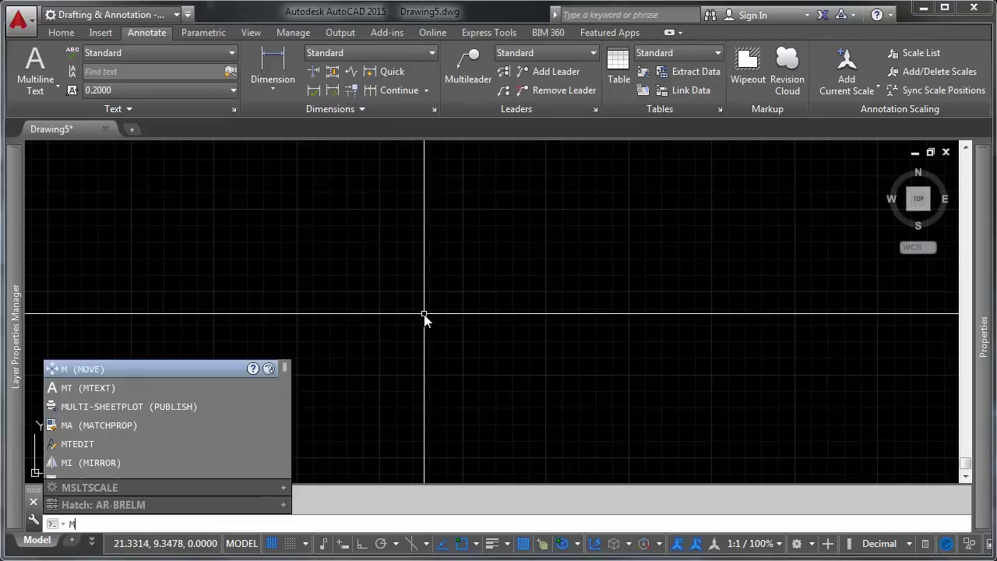
# - Create a multiline text box containing the number 1
pyautogui.write('XT')
pyautogui.press('Return')
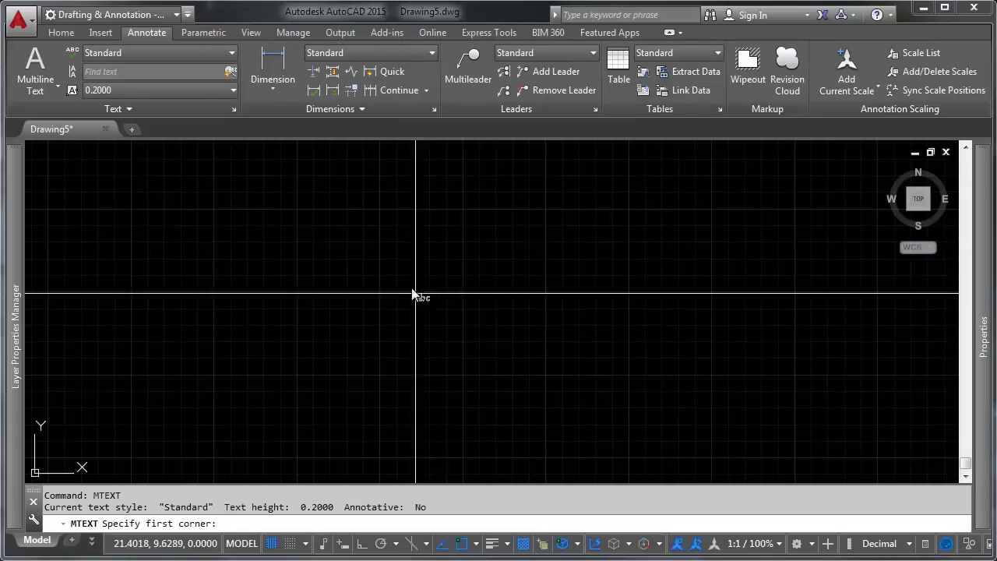
pyautogui.click(343, 250)
pyautogui.click(433, 274)
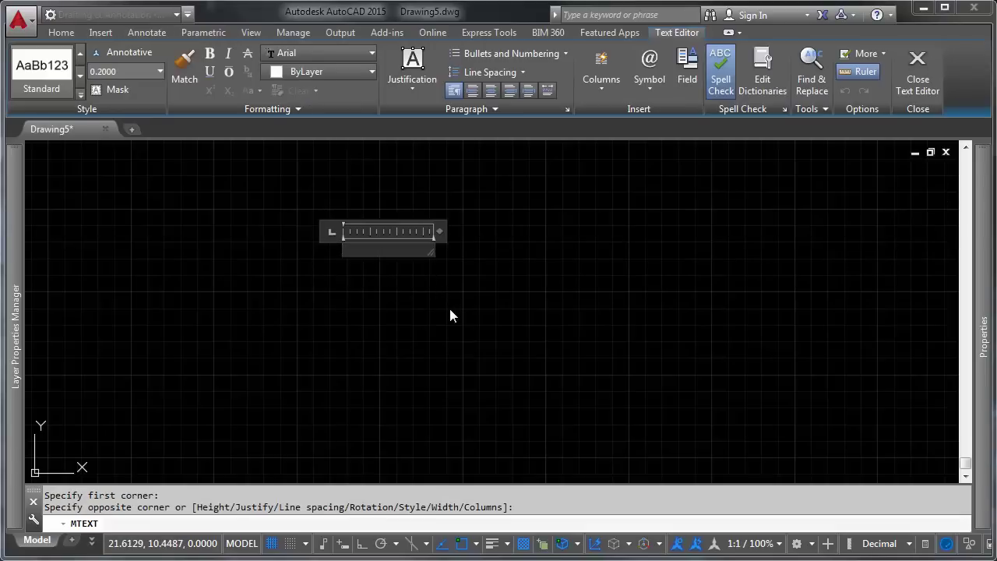
pyautogui.write('1')
pyautogui.click(449, 316)
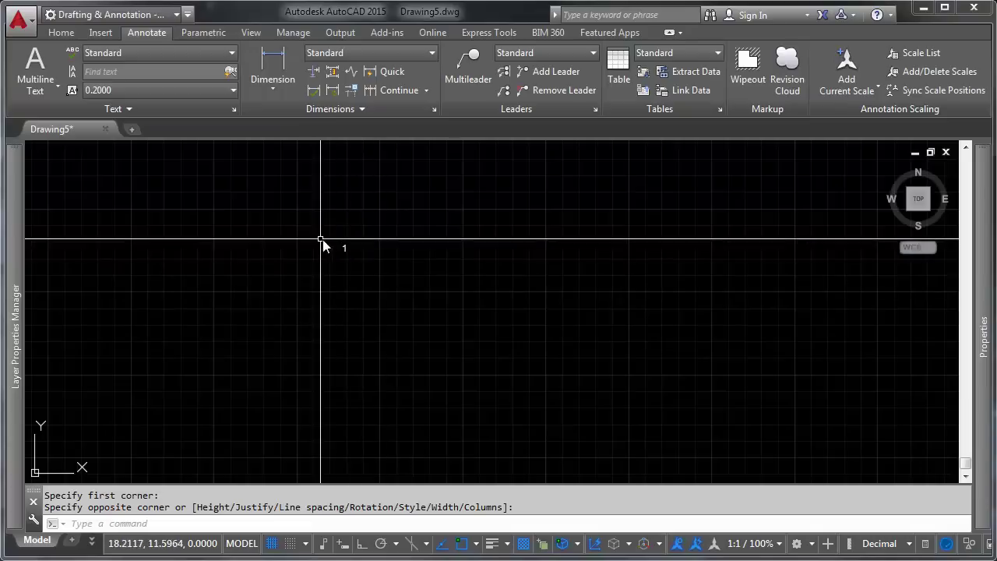
# - Start copying the '1' text from a base point with Ortho on
pyautogui.write('co')
pyautogui.press('Return')
pyautogui.click(370, 244)
pyautogui.click(440, 261)
pyautogui.press('Return')
pyautogui.click(445, 273)
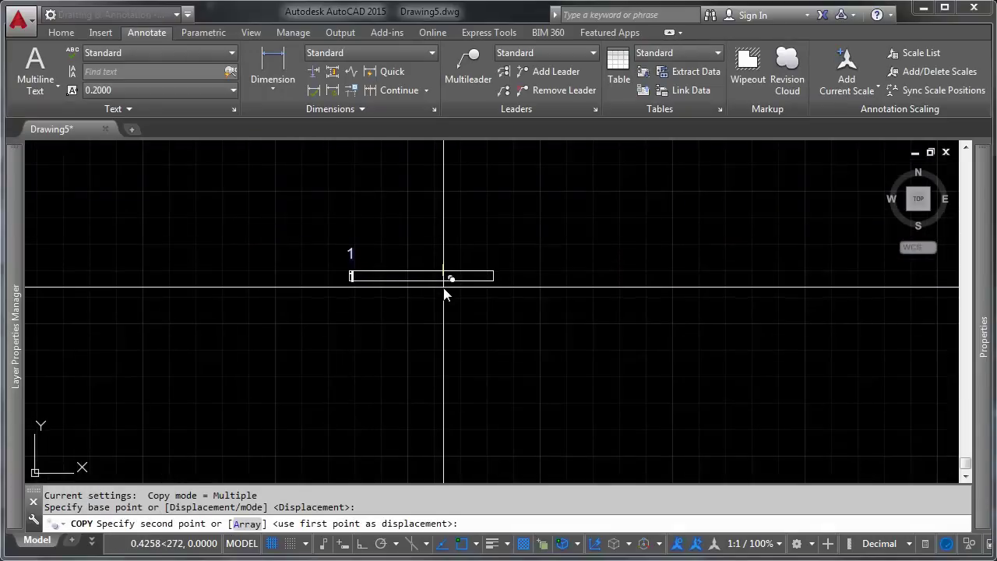
pyautogui.press('F8')
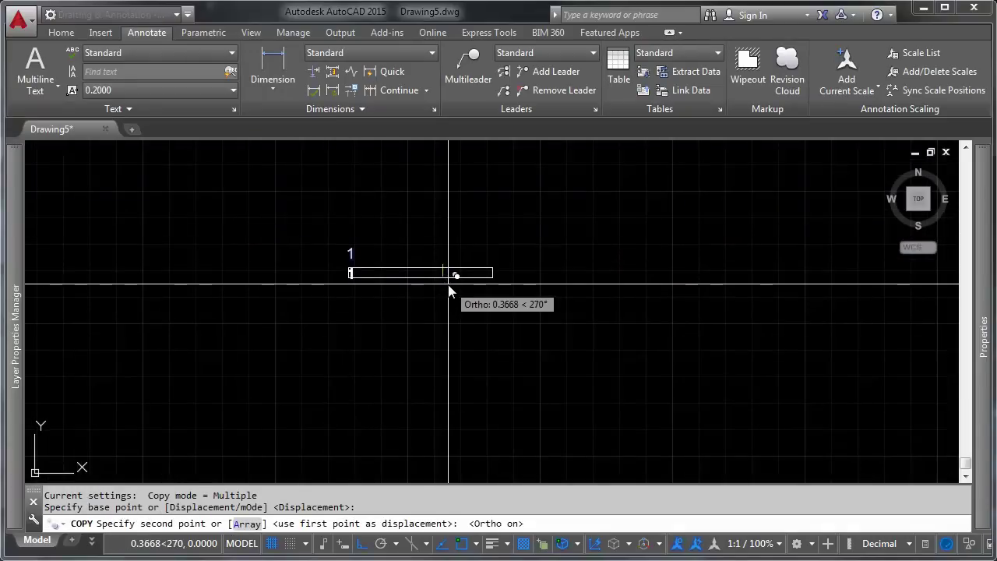
# - Place copies 0.3, 0.6, 0.9 and 1.2 below the original, undoing one misplaced copy
pyautogui.write('.3')
pyautogui.press('Return')
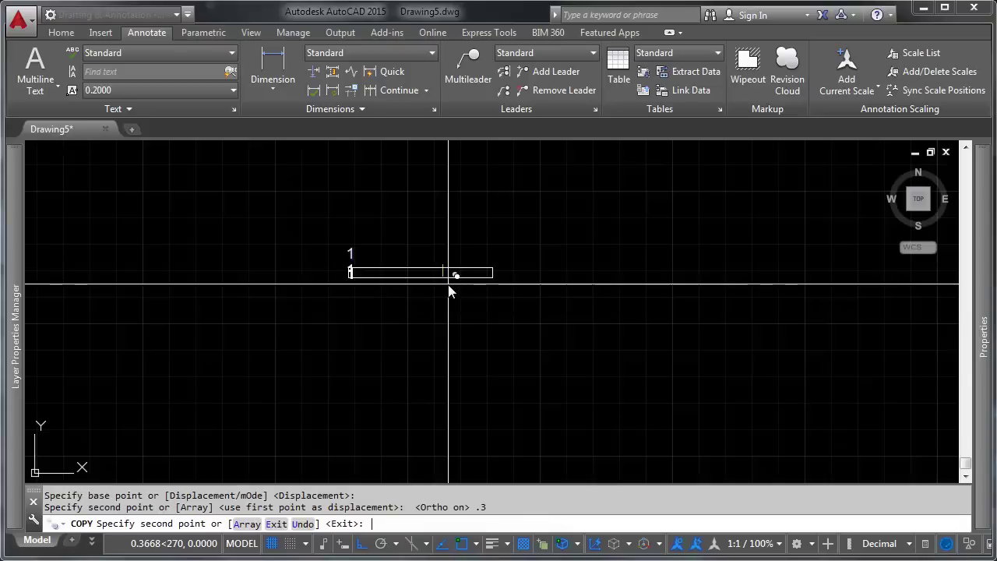
pyautogui.write('.6')
pyautogui.press('Return')
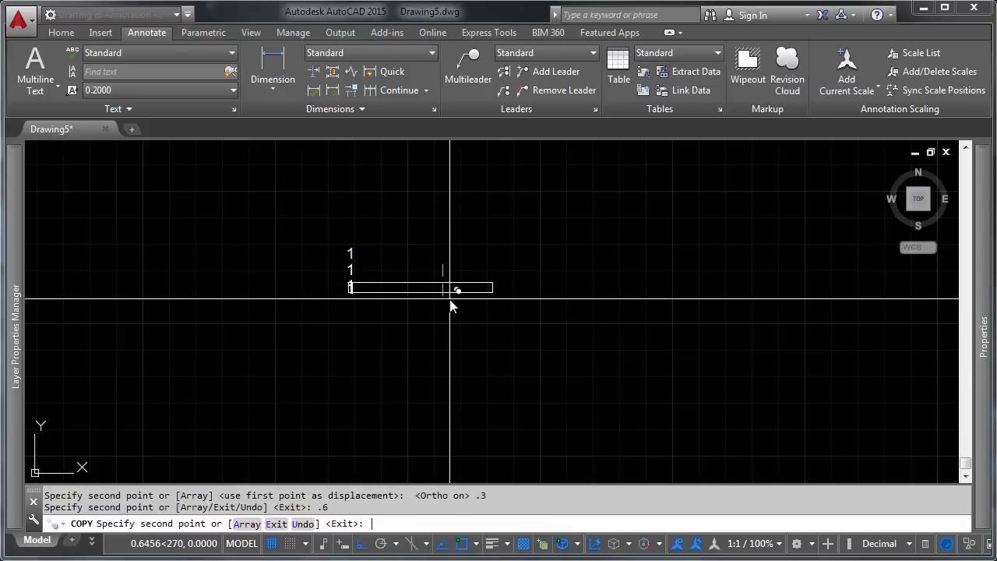
pyautogui.write('.9')
pyautogui.press('Return')
pyautogui.write('.12')
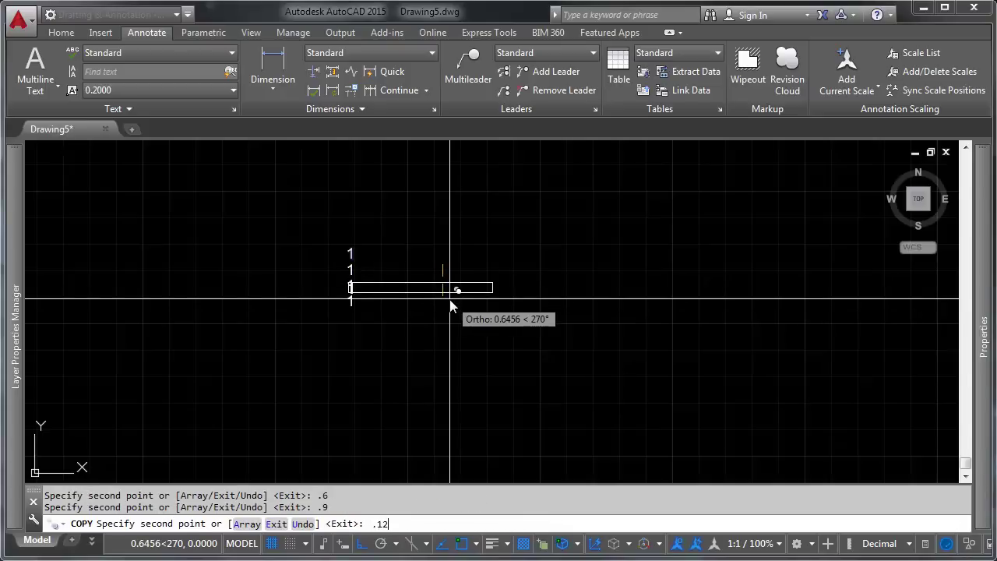
pyautogui.press('Return')
pyautogui.write('u')
pyautogui.press('Return')
pyautogui.write('1.2')
pyautogui.press('Return')
pyautogui.press('Return')
# - Edit the copied numbers so the column reads 1 through 5
pyautogui.doubleClick(351, 268)
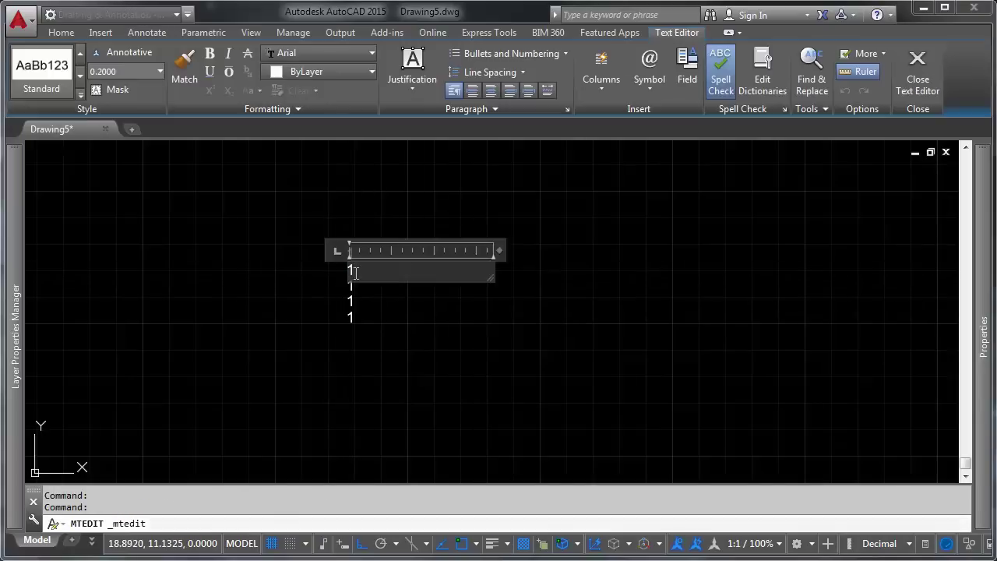
pyautogui.click(362, 291)
pyautogui.doubleClick(354, 294)
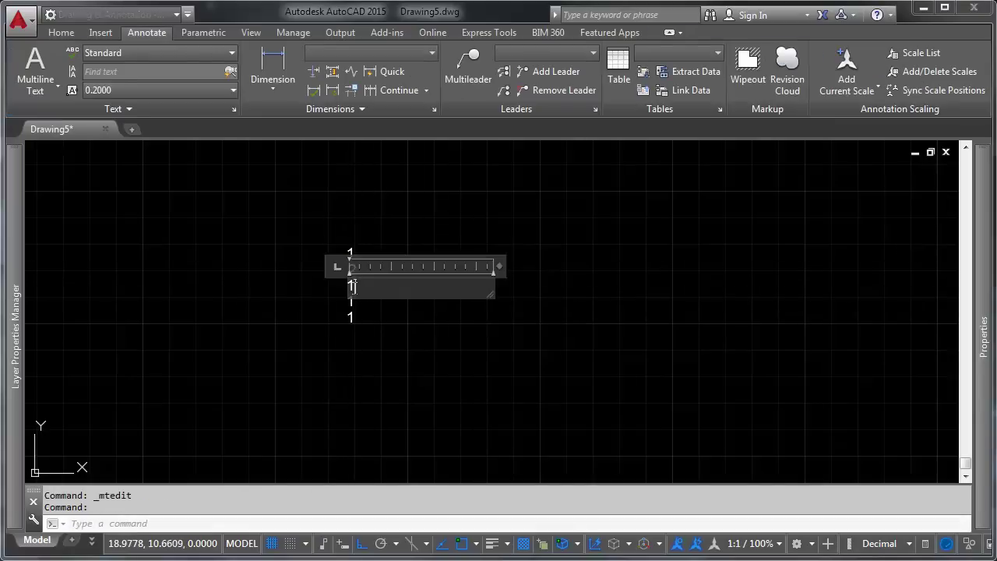
pyautogui.write('3')
pyautogui.click(362, 312)
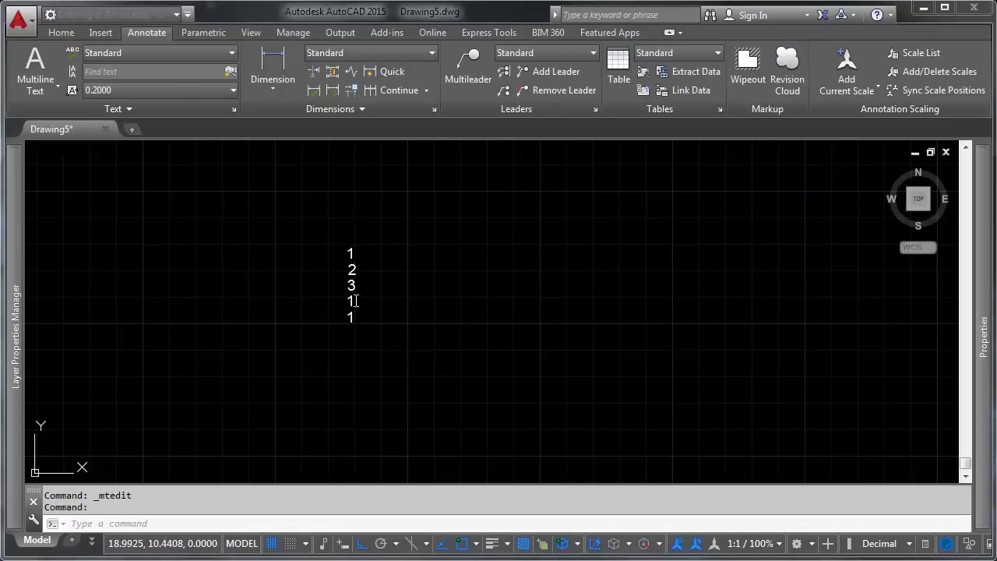
pyautogui.doubleClick(348, 302)
pyautogui.write('3')
pyautogui.click(359, 321)
pyautogui.doubleClick(349, 319)
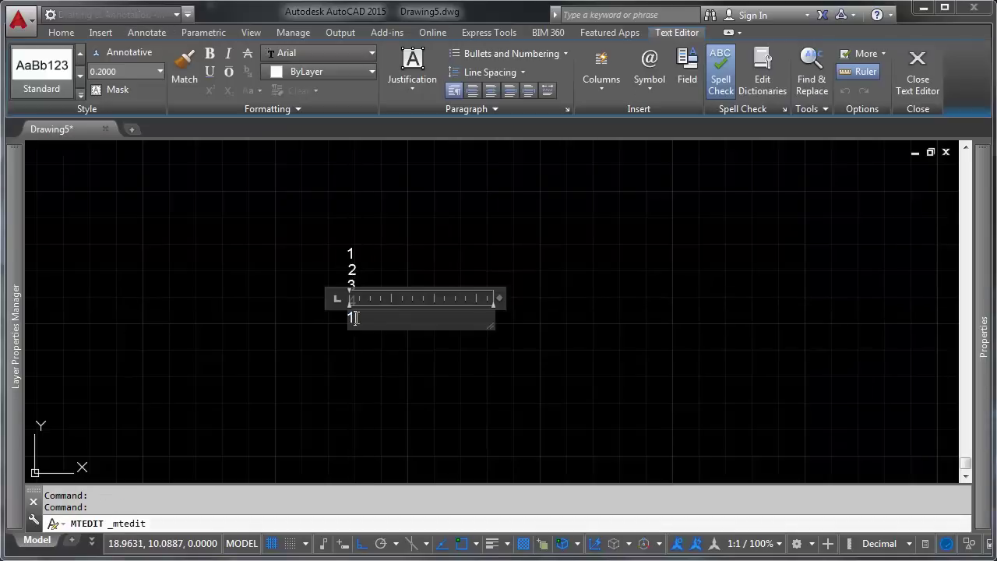
pyautogui.write('5')
pyautogui.click(441, 366)
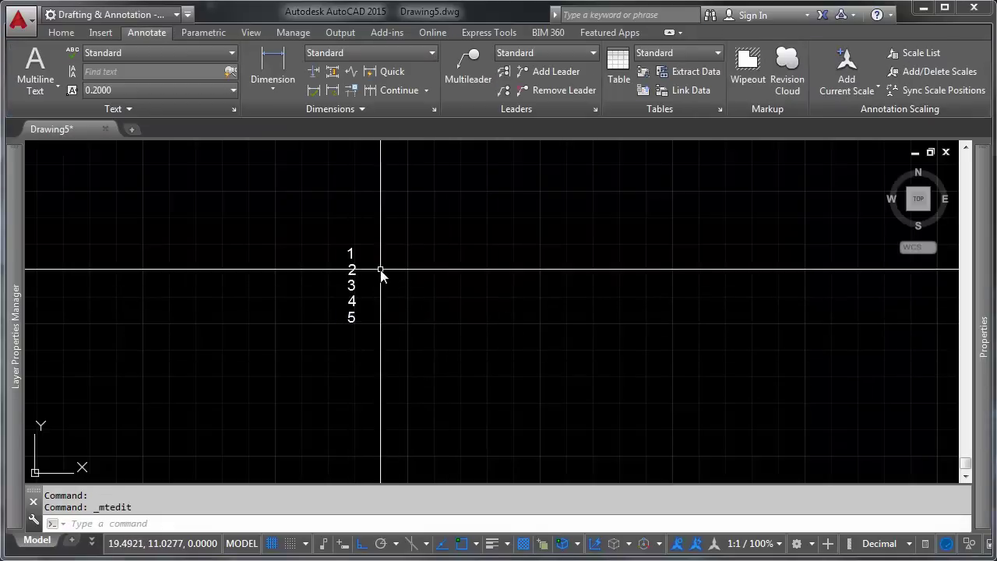
# - Copy the column of five numbers to sit beside the originals
pyautogui.write('GG')
pyautogui.press('Return')
pyautogui.click(388, 235)
pyautogui.click(342, 338)
pyautogui.press('Return')
pyautogui.click(414, 364)
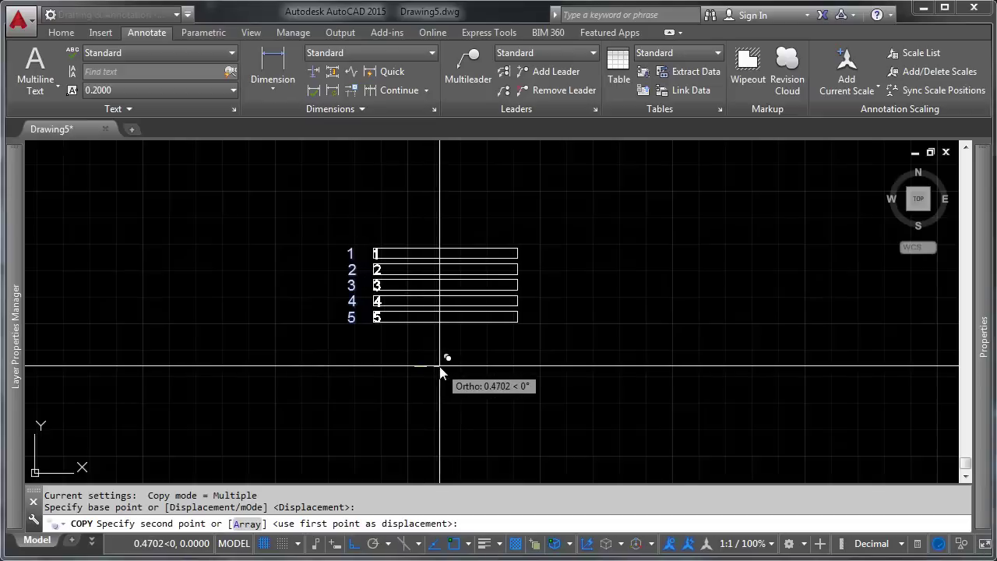
pyautogui.click(395, 347)
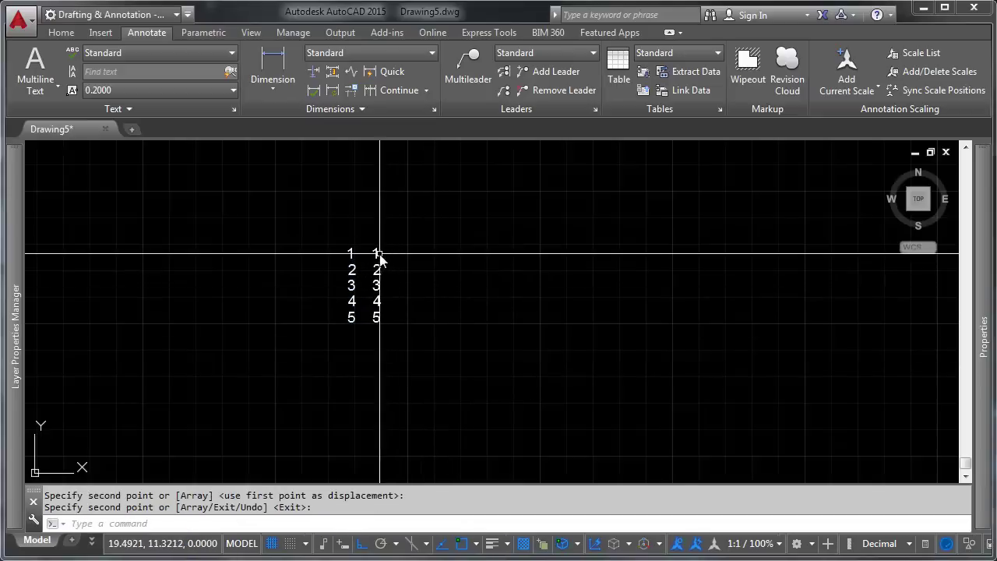
pyautogui.press('Return')
# - Change the copied entries 1–3 to LUG NUT, CARRIAGE BOLT and 3/8" CHAMFER
pyautogui.click(377, 255)
pyautogui.doubleClick(376, 254)
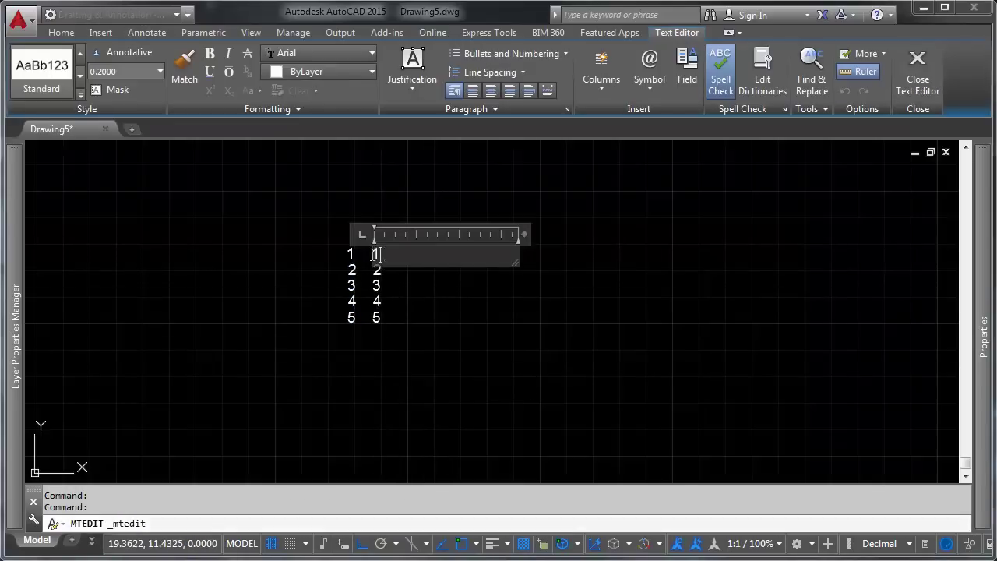
pyautogui.write('LUG NUT')
pyautogui.click(561, 191)
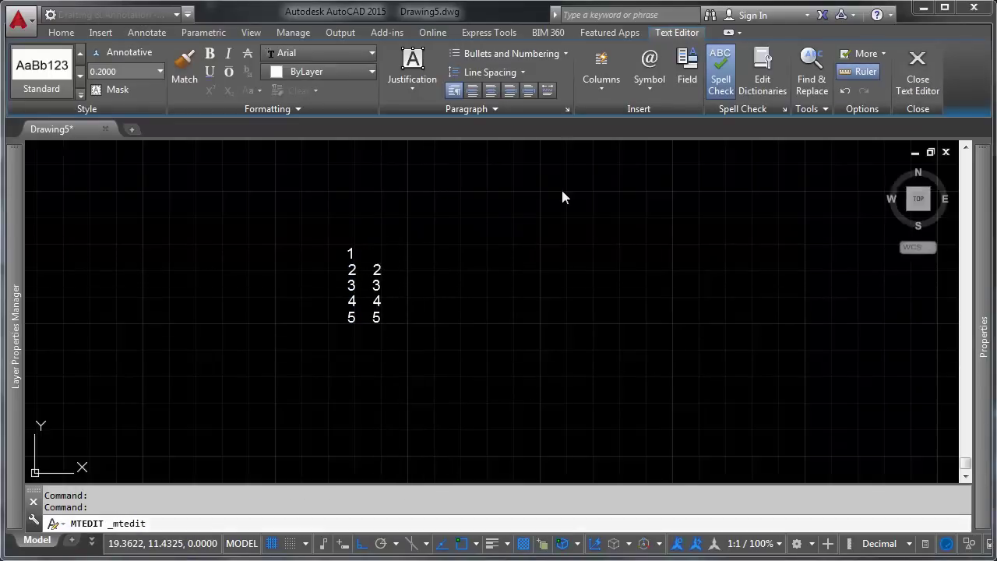
pyautogui.doubleClick(377, 269)
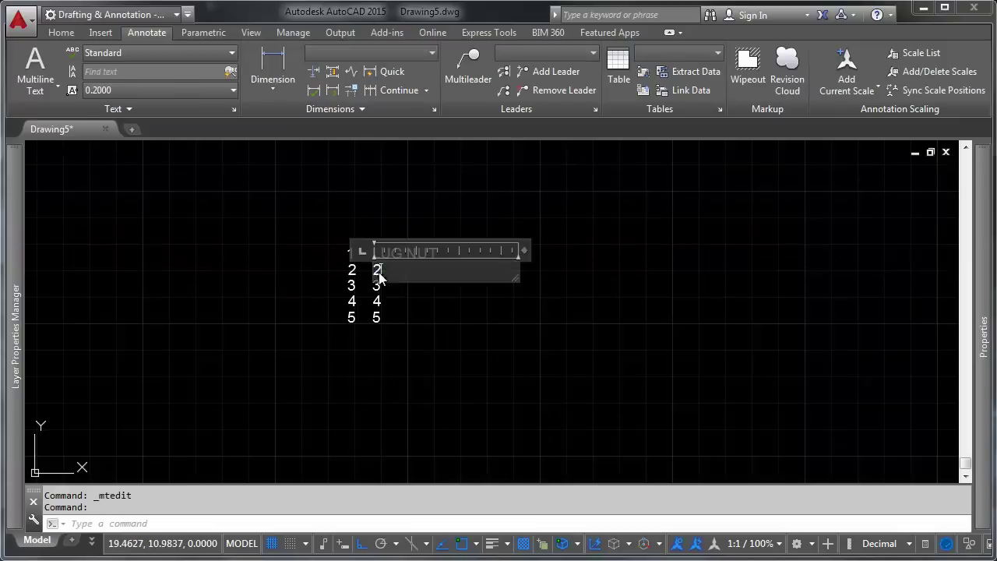
pyautogui.write('CARRIAGE BOLT')
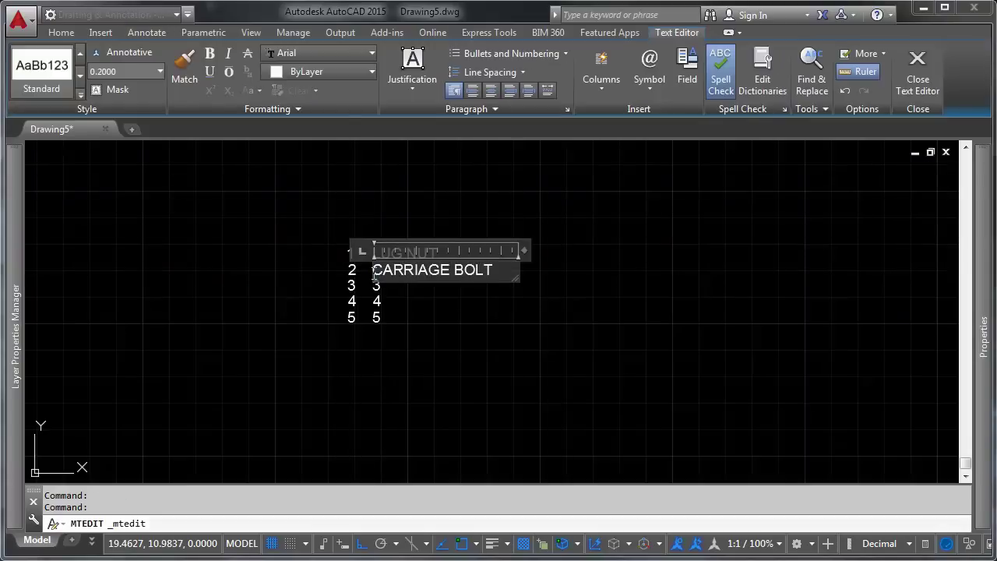
pyautogui.click(369, 269)
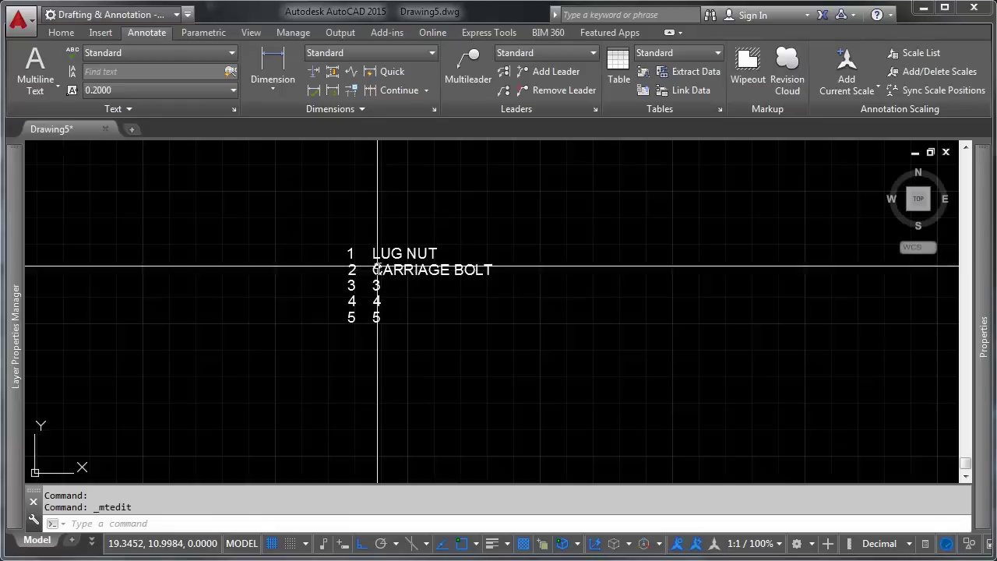
pyautogui.doubleClick(377, 285)
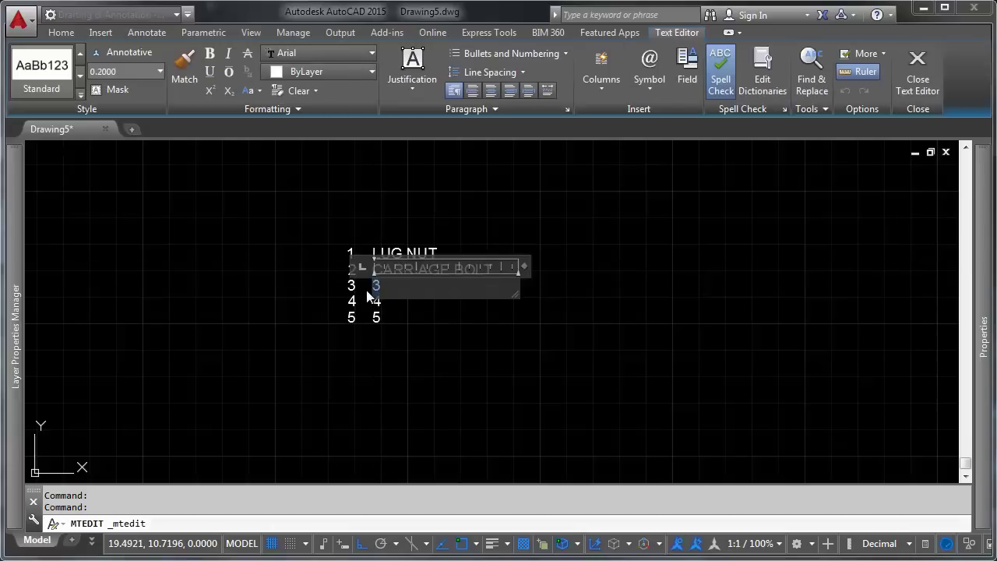
pyautogui.write('/8" CHAMFER')
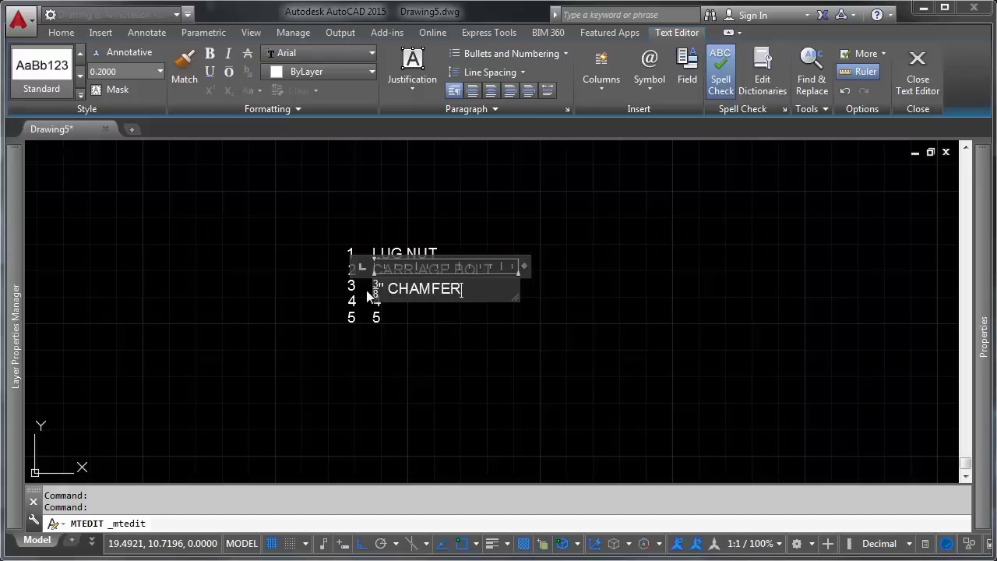
pyautogui.click(368, 296)
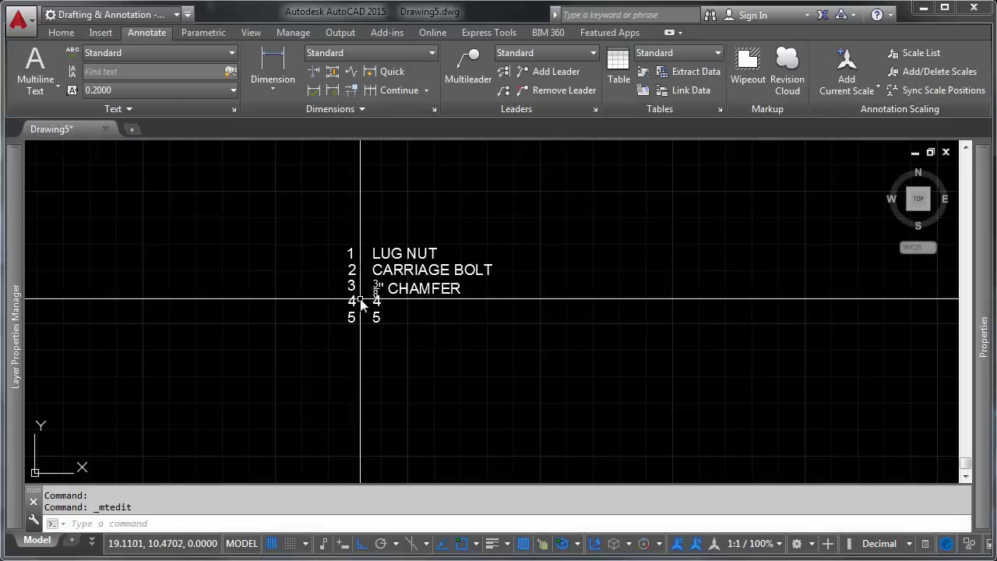
# - Zoom and pan to inspect the list, briefly selecting the LUG NUT text
pyautogui.scroll(4, 361, 304)
pyautogui.moveTo(407, 249)
pyautogui.mouseDown(button='middle')
pyautogui.moveTo(407, 282)
pyautogui.moveTo(550, 272)
pyautogui.mouseUp(button='middle')
pyautogui.click(473, 200)
pyautogui.click(356, 267)
pyautogui.press('Escape')
pyautogui.scroll(-4, 421, 310)
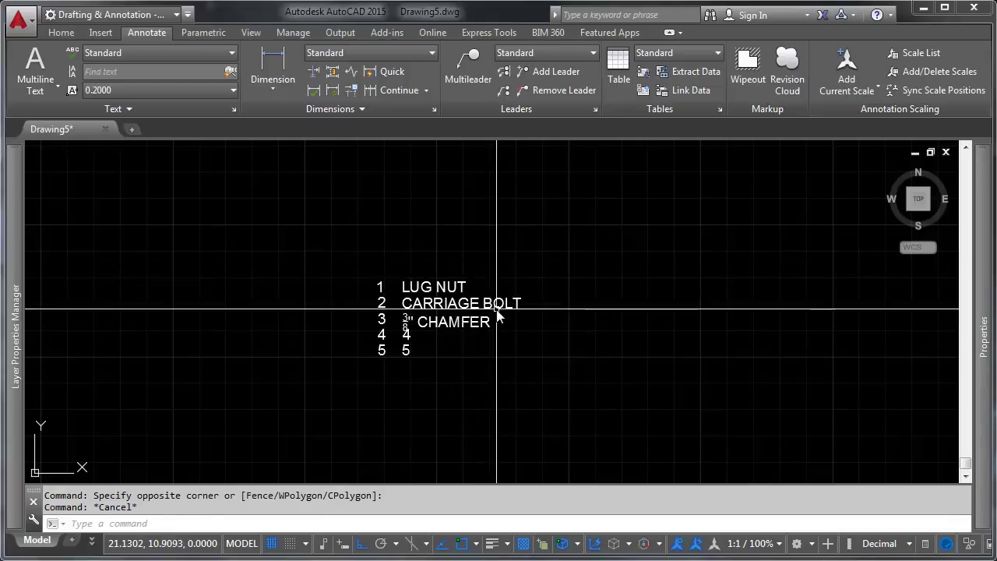
# - Erase all ten text items of the numbered list
pyautogui.write('e')
pyautogui.press('Return')
pyautogui.click(322, 412)
pyautogui.click(560, 187)
pyautogui.press('Return')
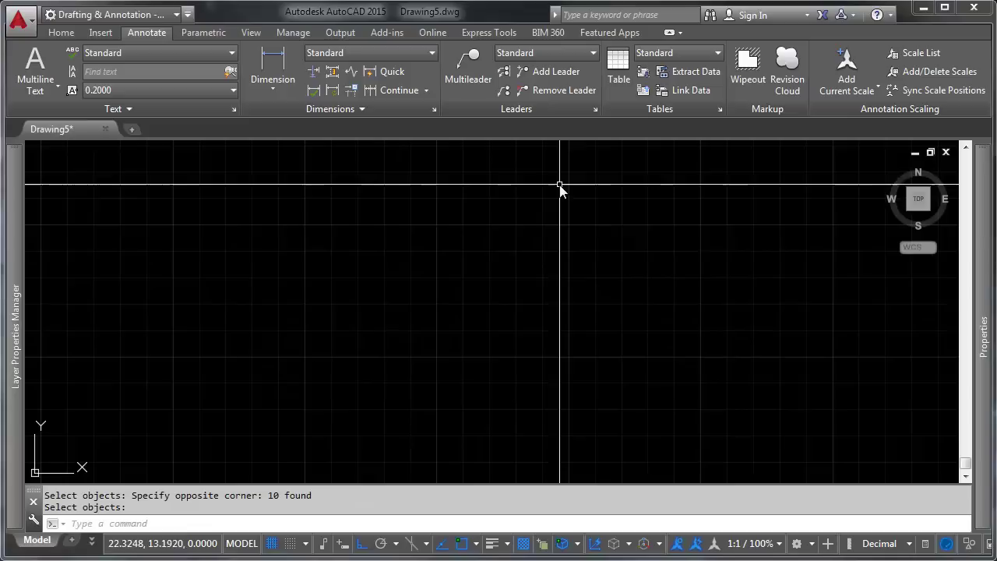
# - Set up a new table with 2 columns and 10 data rows
pyautogui.click(619, 82)
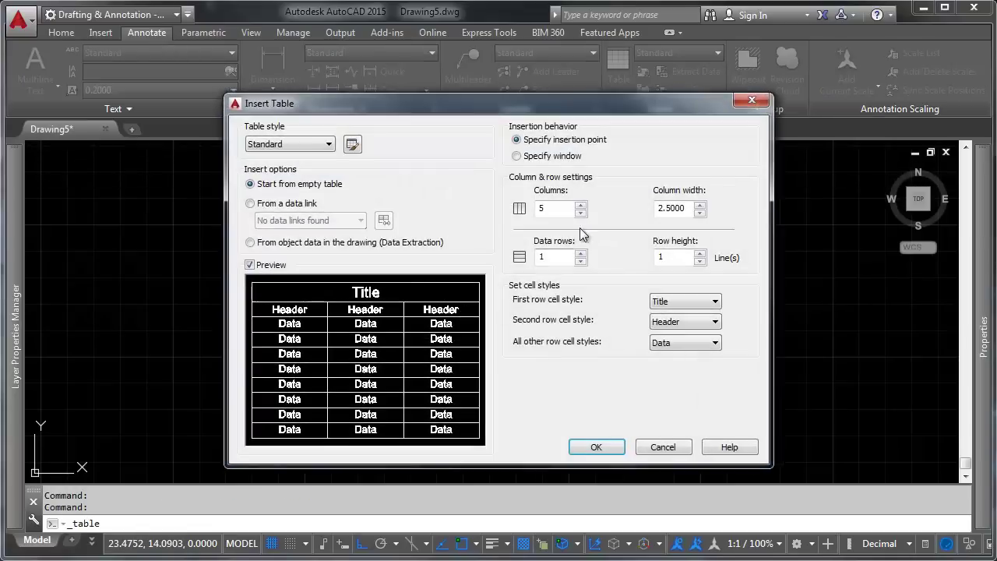
pyautogui.write('2')
pyautogui.press('Tab')
pyautogui.write('1')
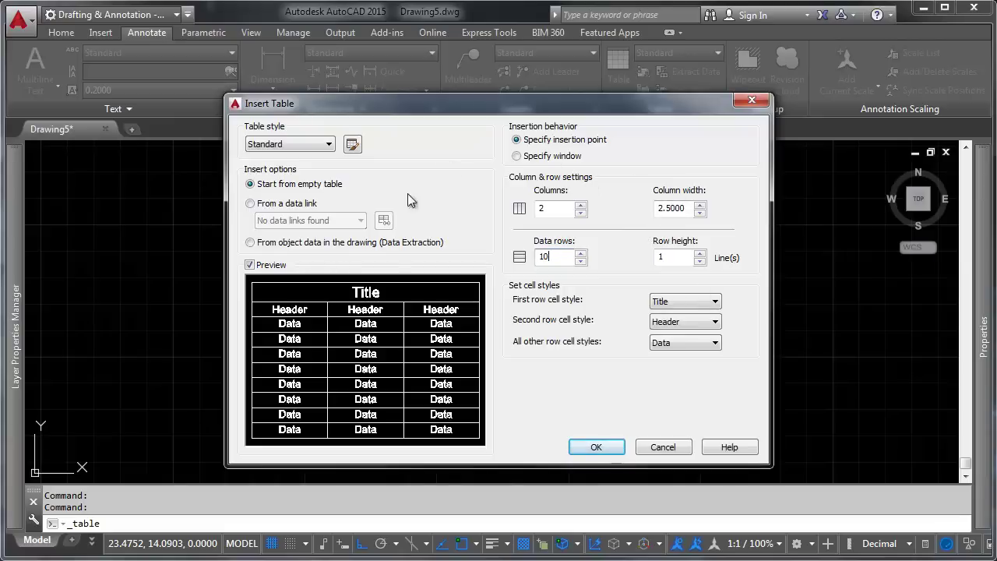
pyautogui.click(596, 447)
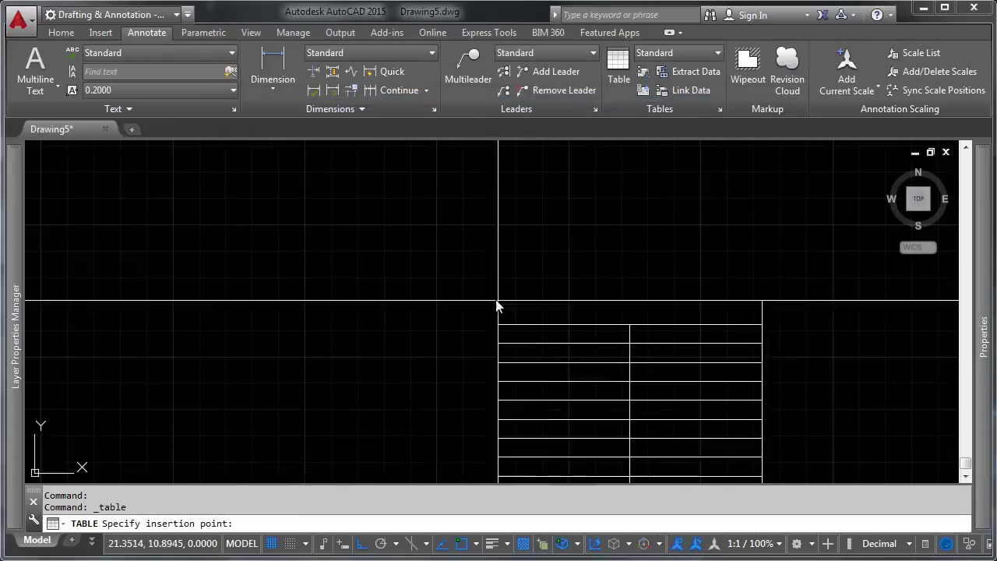
# - Place the empty two-column table in a clear area of the drawing and zoom in
pyautogui.scroll(-4, 423, 196)
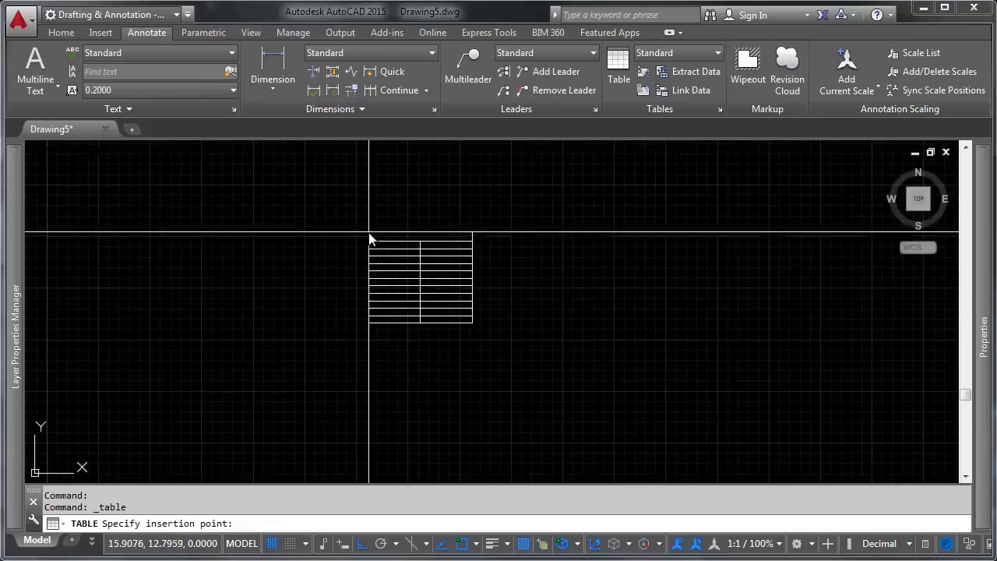
pyautogui.moveTo(250, 252); pyautogui.dragTo(472, 167, button='middle')
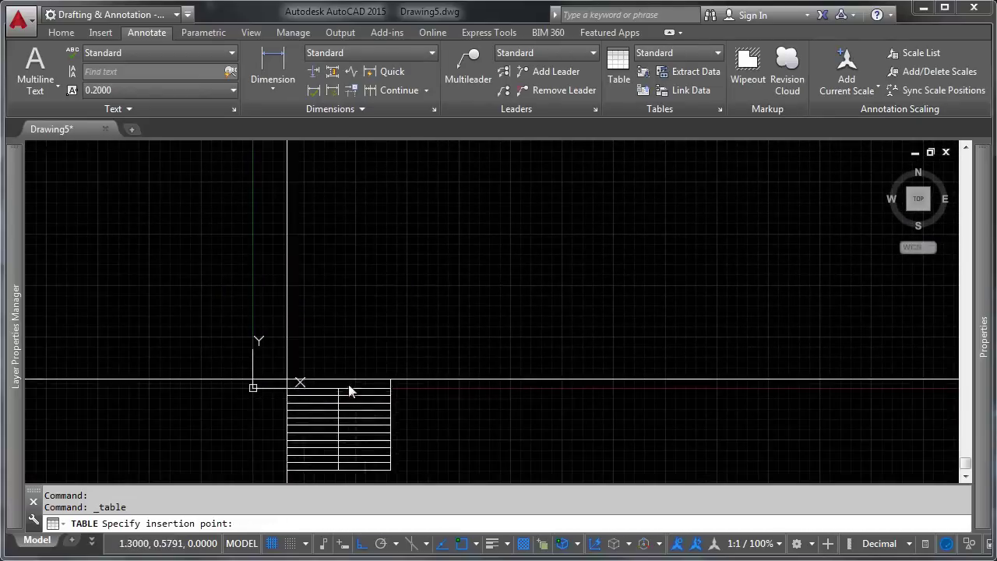
pyautogui.moveTo(340, 267)
pyautogui.mouseDown(button='middle')
pyautogui.moveTo(341, 256)
pyautogui.moveTo(342, 337)
pyautogui.mouseUp(button='middle')
pyautogui.click(398, 200)
pyautogui.click(506, 206)
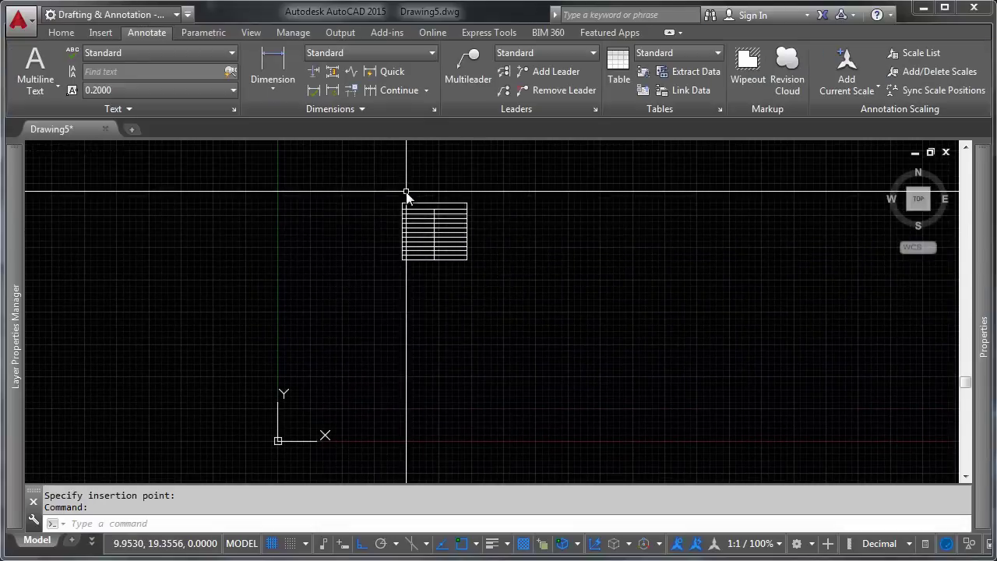
pyautogui.scroll(6, 412, 197)
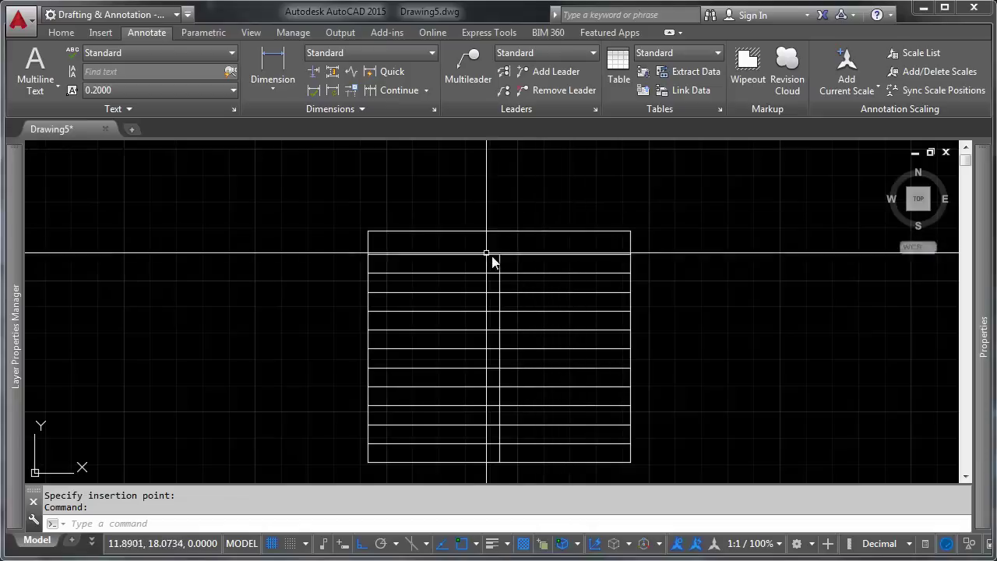
pyautogui.click(537, 247)
pyautogui.press('Escape')
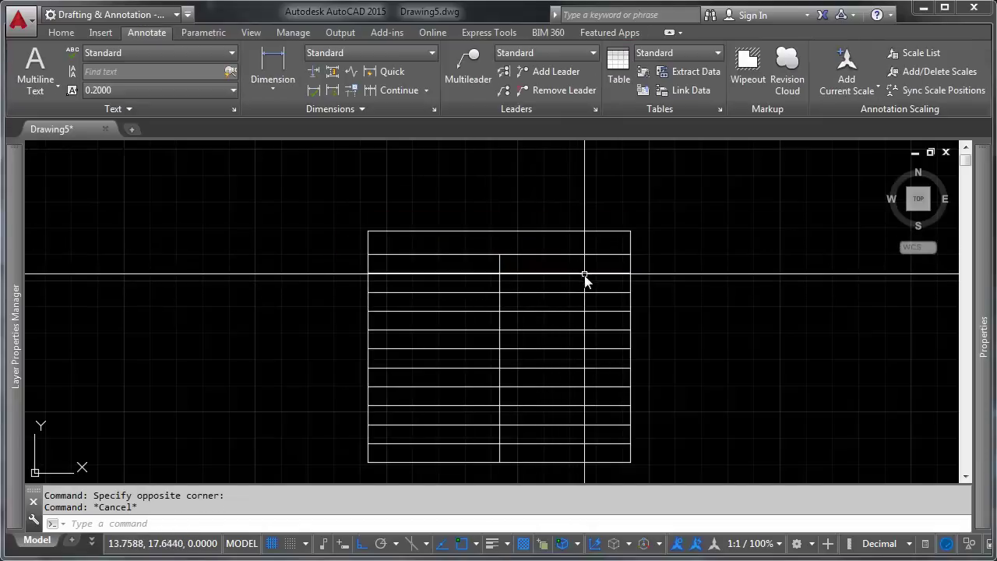
# - Bring the whole table into view and select its merged title row
pyautogui.scroll(-5, 546, 273)
pyautogui.scroll(7, 519, 264)
pyautogui.moveTo(608, 273); pyautogui.dragTo(572, 187, button='middle')
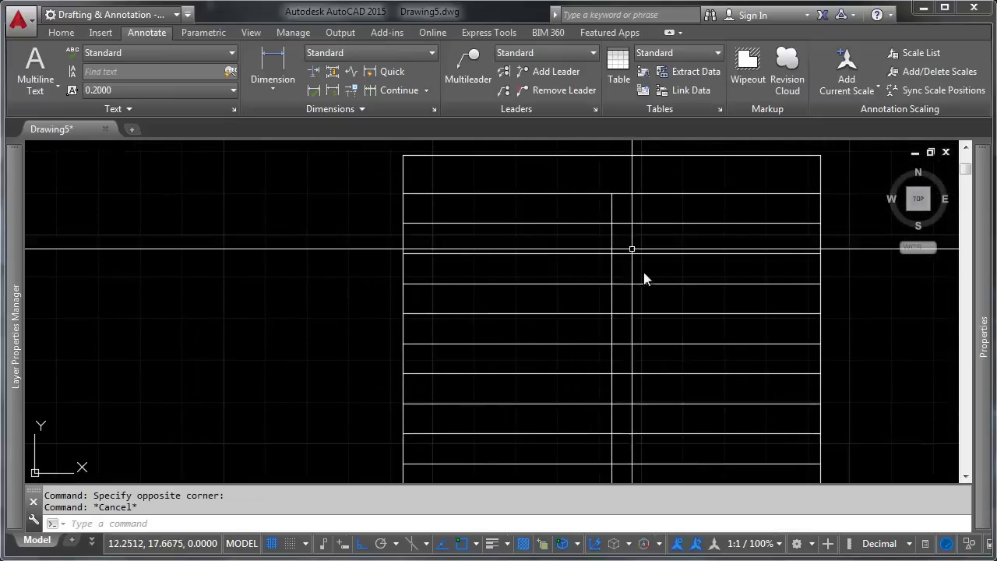
pyautogui.click(549, 179)
pyautogui.scroll(-1, 480, 238)
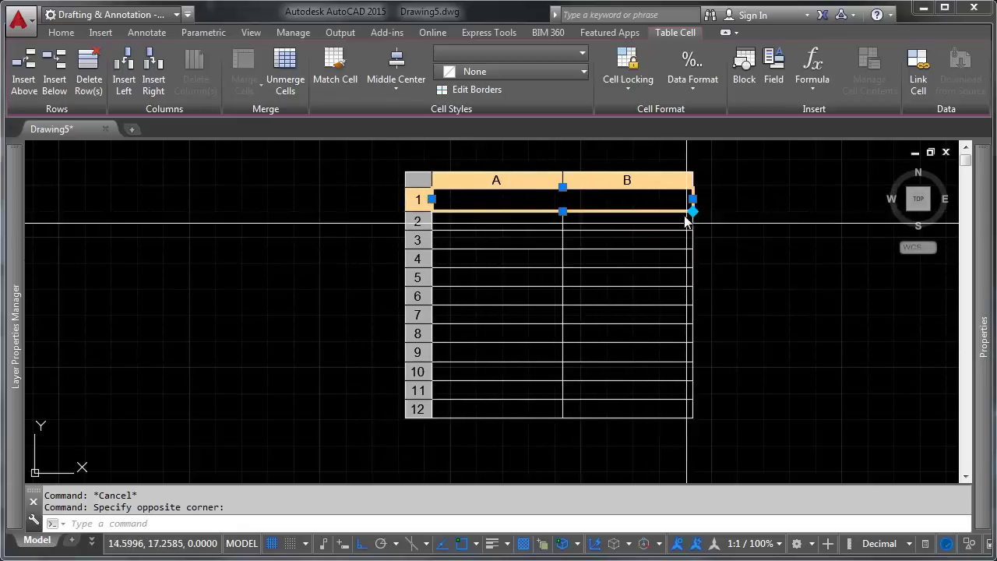
pyautogui.press('Escape')
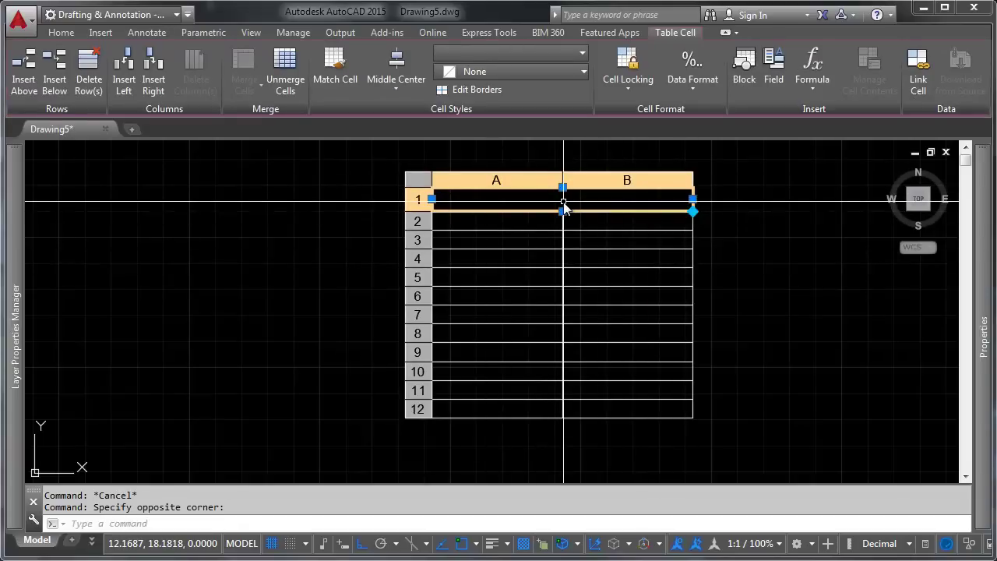
# - Enter HEADING as the table title, exit cell editing, and select cell B12
pyautogui.write('HEADING')
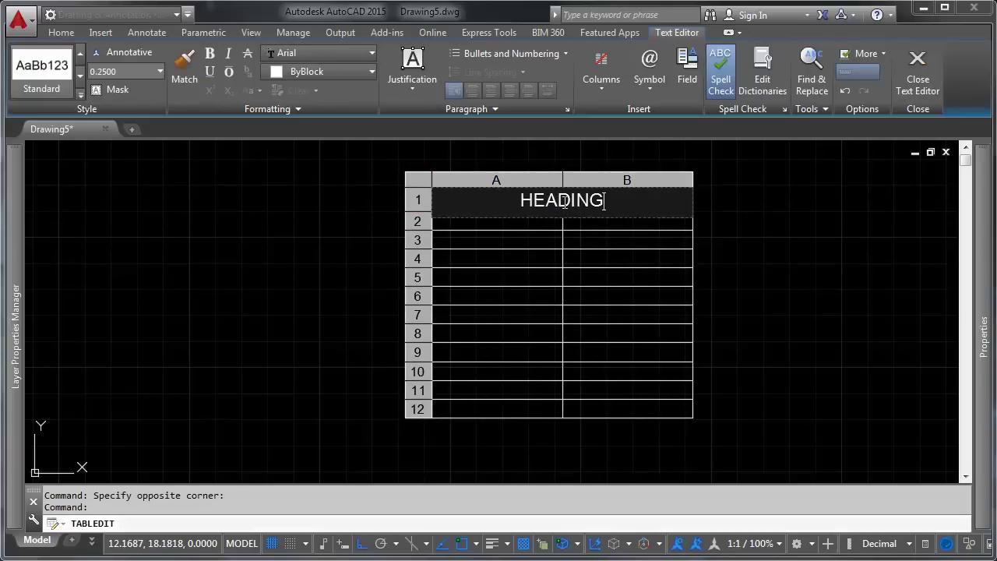
pyautogui.press('Return')
pyautogui.press('Escape')
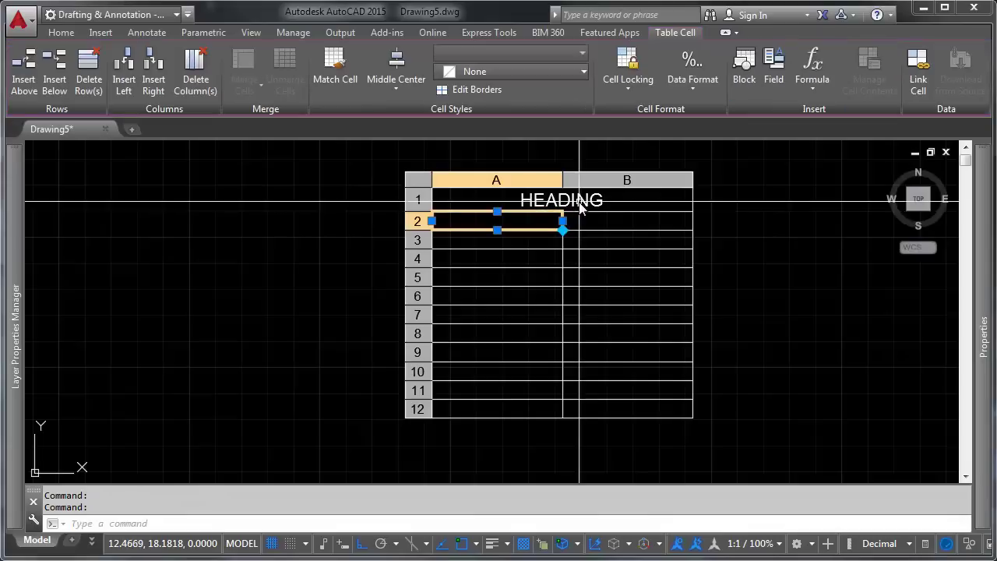
pyautogui.press('Escape')
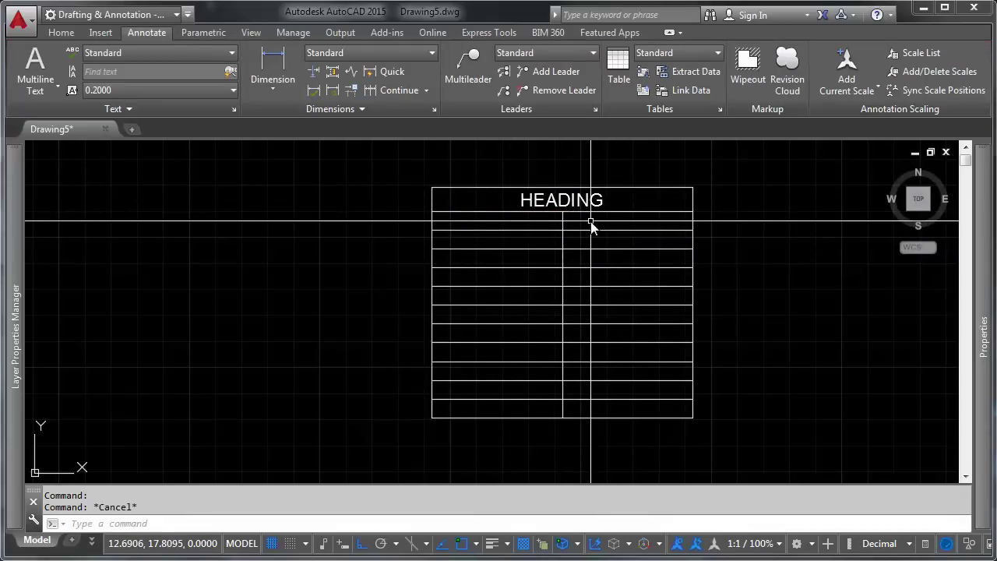
pyautogui.click(594, 405)
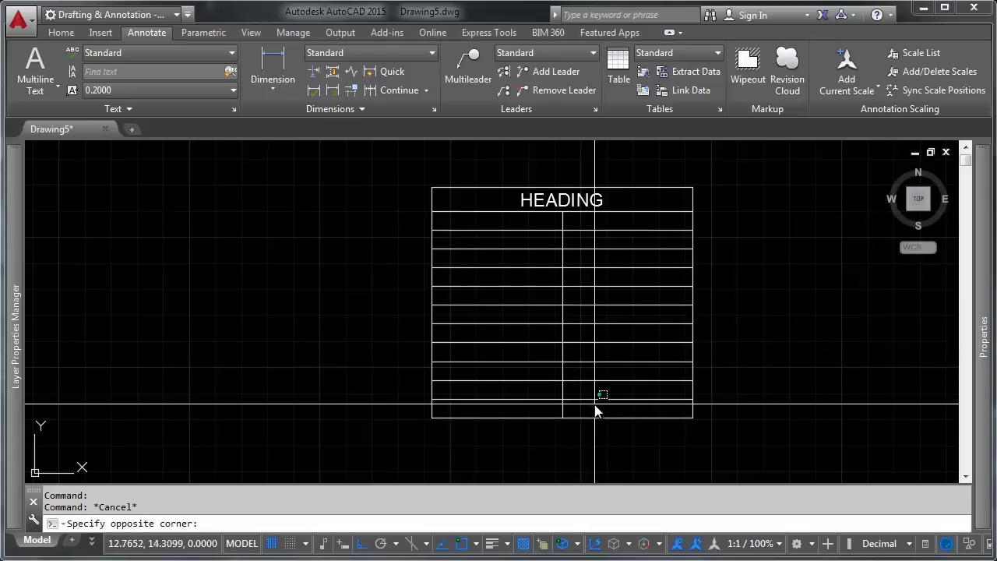
pyautogui.doubleClick(666, 404)
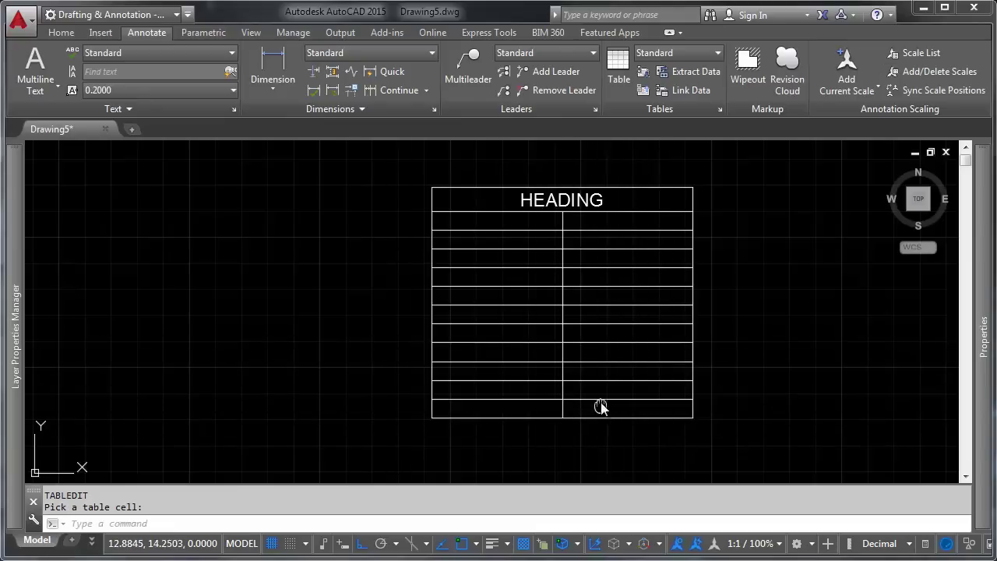
# - Select rows 9–12 across both columns and enlarge the drawing area
pyautogui.moveTo(600, 400); pyautogui.dragTo(629, 331, button='middle')
pyautogui.click(641, 328)
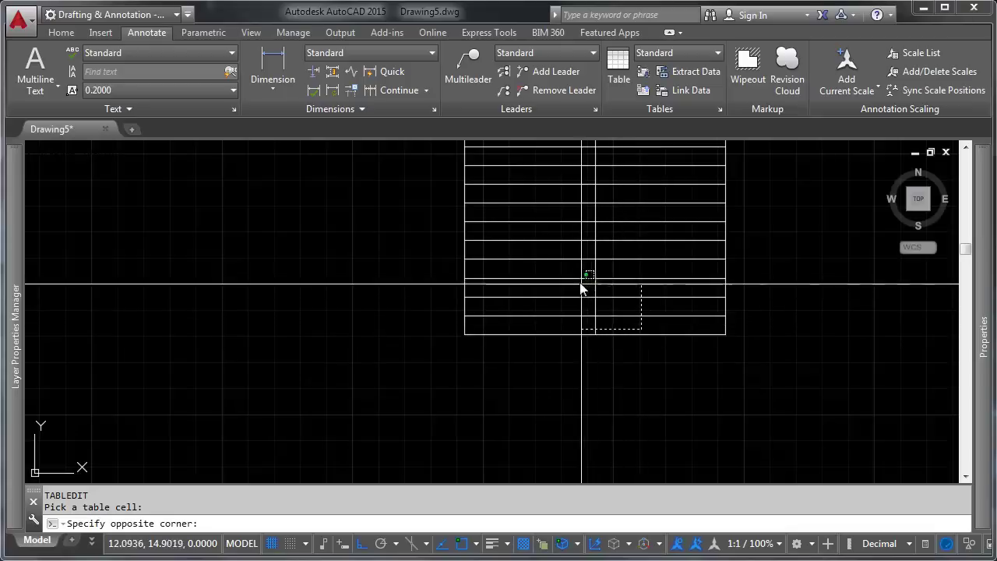
pyautogui.click(537, 271)
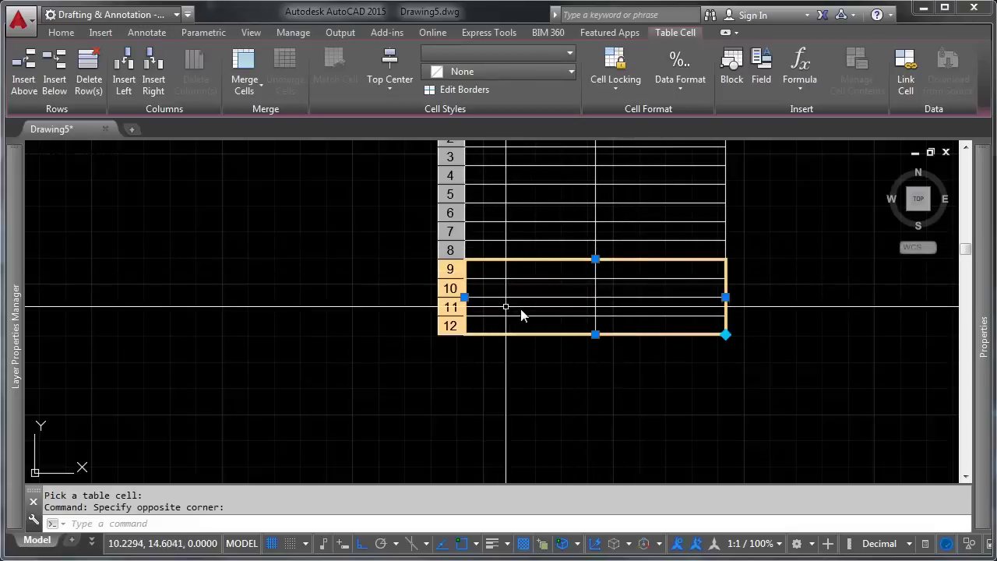
pyautogui.rightClick(553, 275)
pyautogui.rightClick(577, 143)
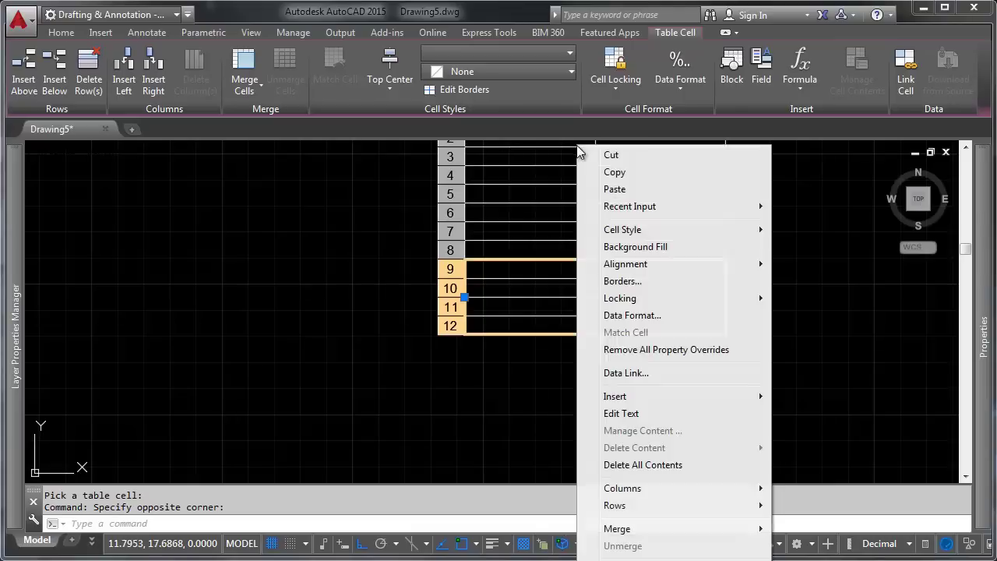
pyautogui.click(616, 155)
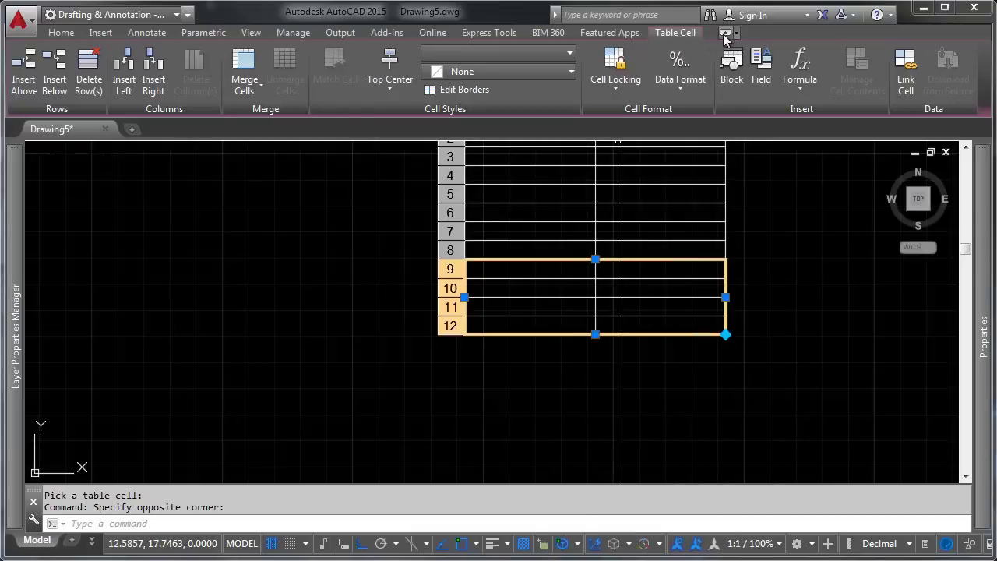
pyautogui.click(725, 33)
pyautogui.click(724, 33)
pyautogui.click(724, 33)
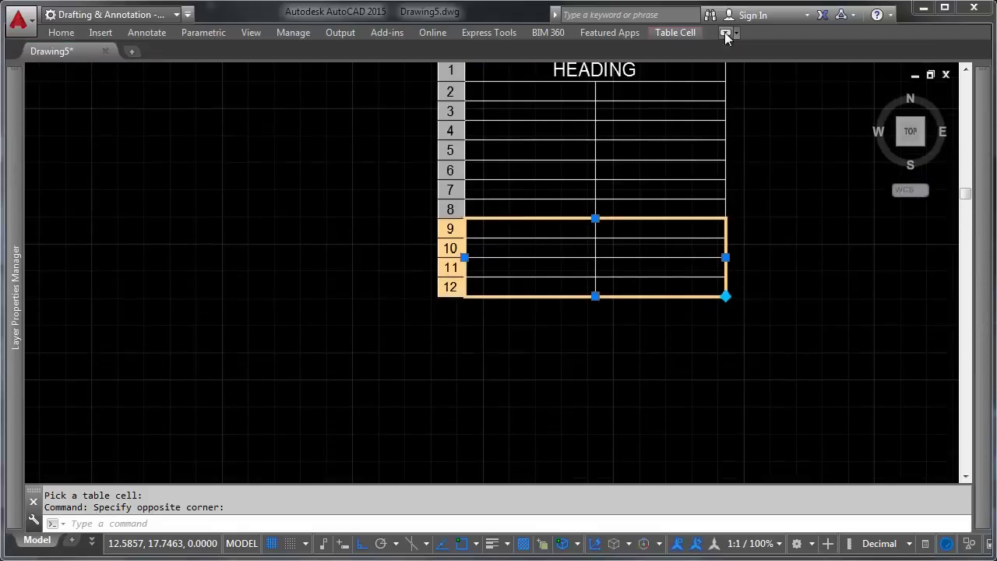
# - Insert rows below the selection, extending the table to row 16
pyautogui.rightClick(576, 97)
pyautogui.moveTo(647, 457)
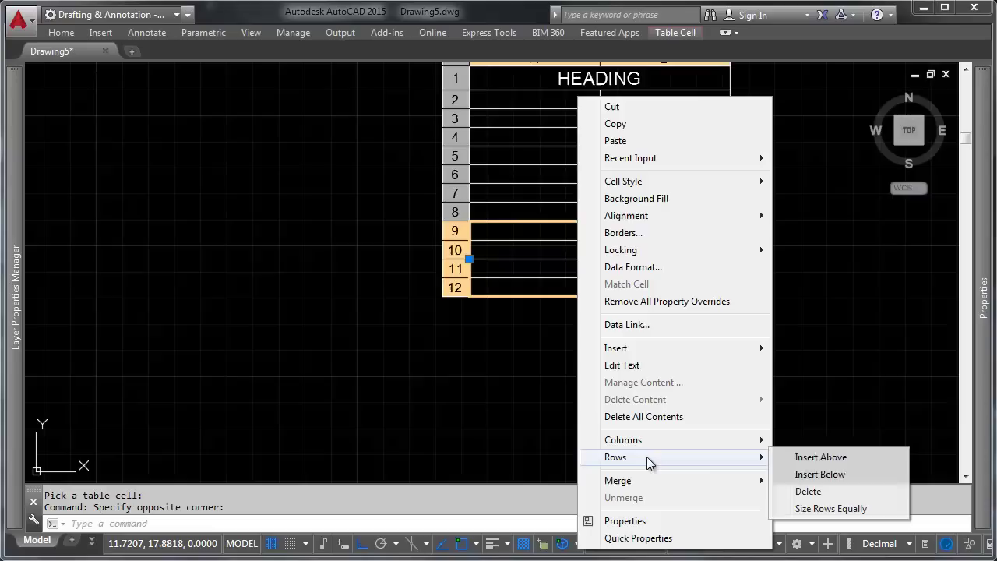
pyautogui.click(837, 476)
pyautogui.moveTo(714, 329); pyautogui.dragTo(709, 366, button='middle')
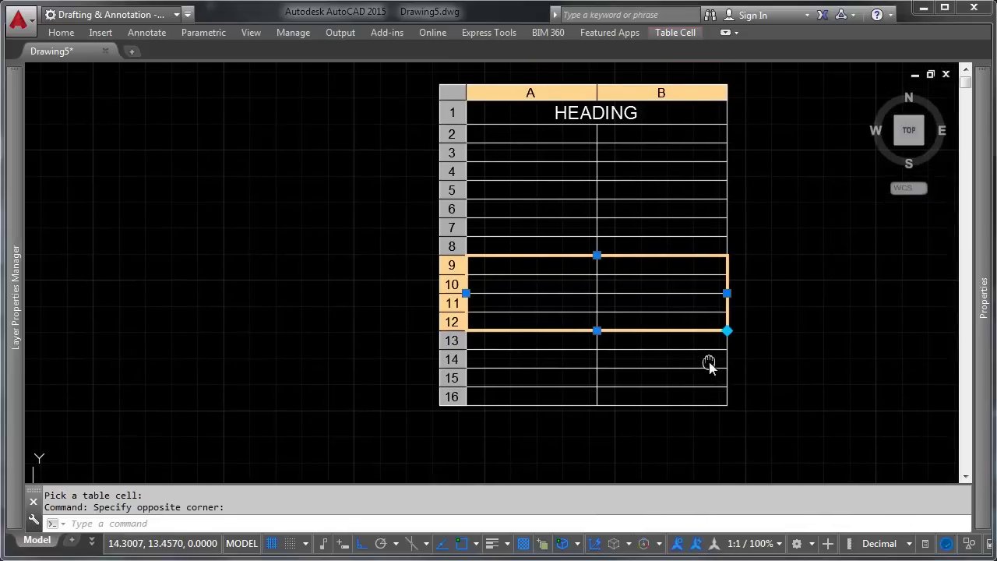
# - Select cells A2 through B6 and insert columns to the right, making columns A–D
pyautogui.click(561, 152)
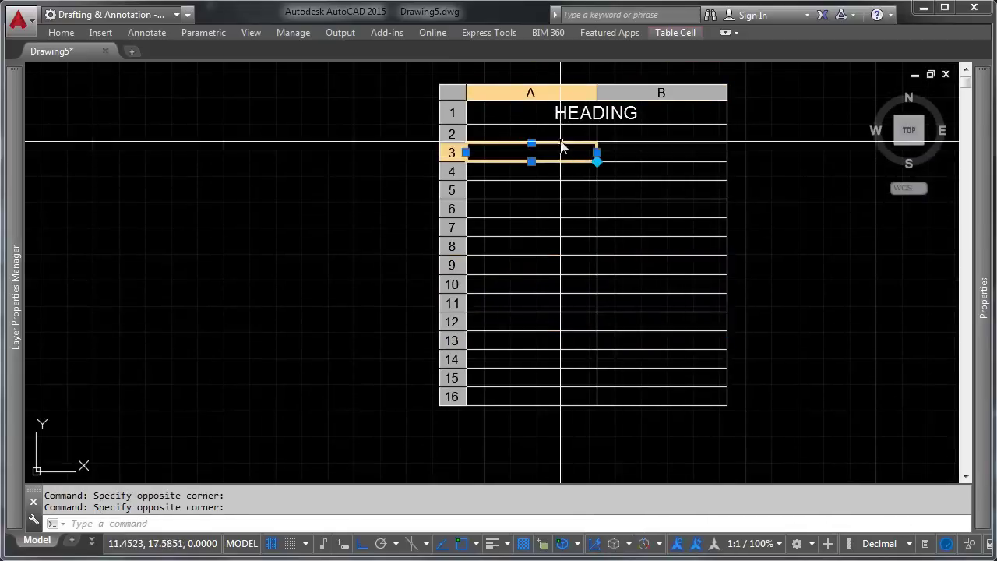
pyautogui.click(561, 138)
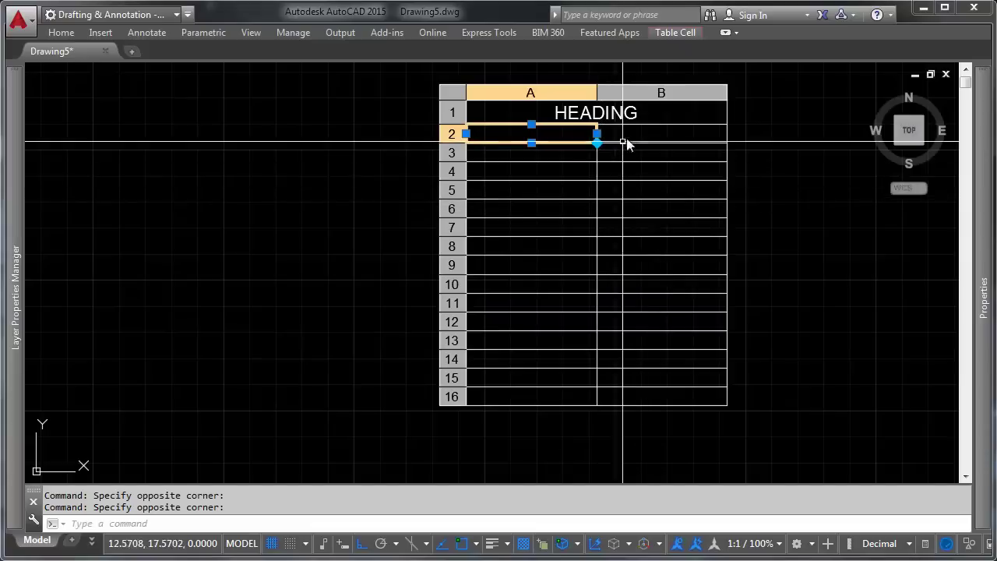
pyautogui.click(671, 129)
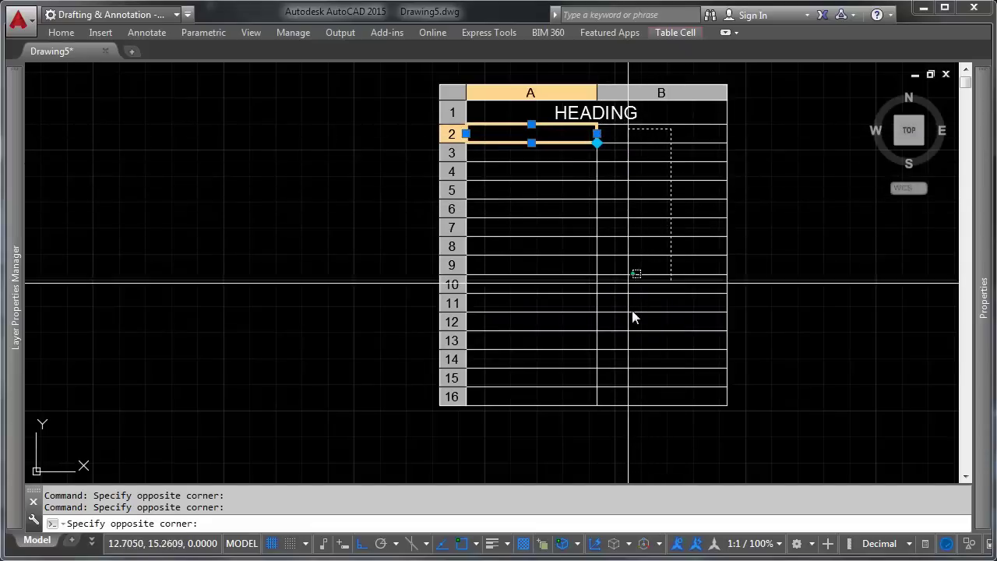
pyautogui.click(578, 214)
pyautogui.rightClick(593, 170)
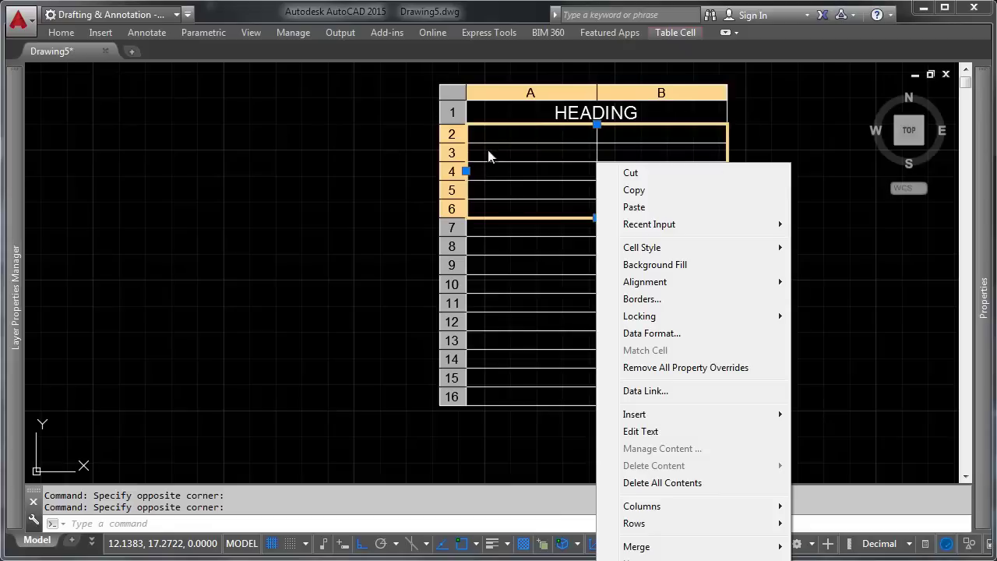
pyautogui.moveTo(686, 505)
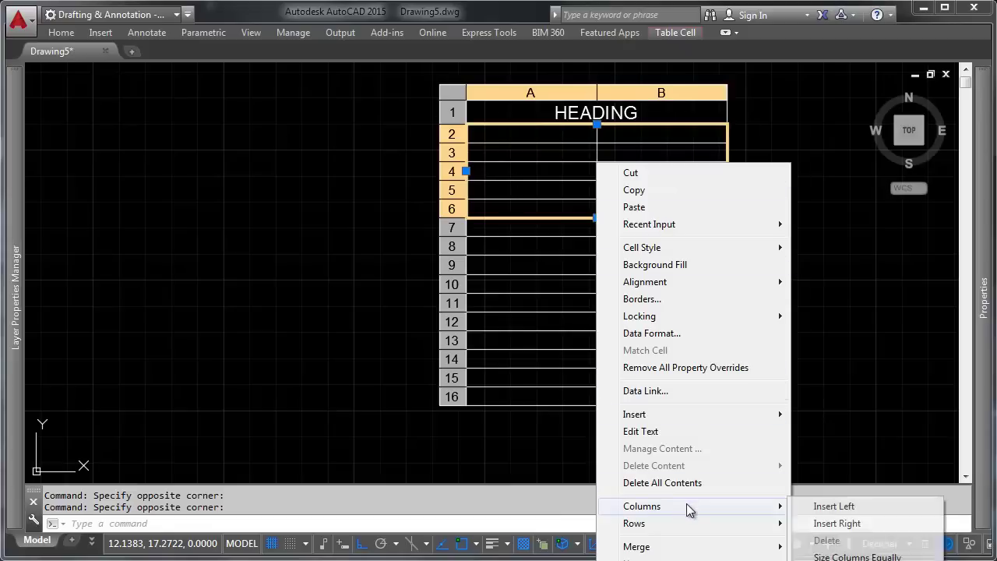
pyautogui.click(845, 523)
pyautogui.moveTo(798, 263); pyautogui.dragTo(605, 284, button='middle')
pyautogui.press('Escape')
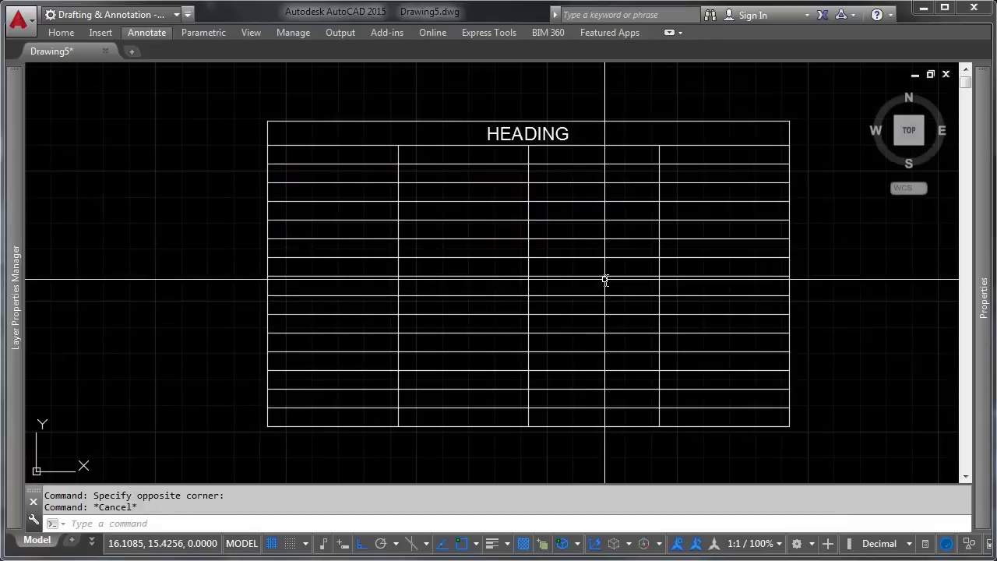
# - Enter 1, A, 1 and 12/24/2015 into cells A2 through A5
pyautogui.click(393, 162)
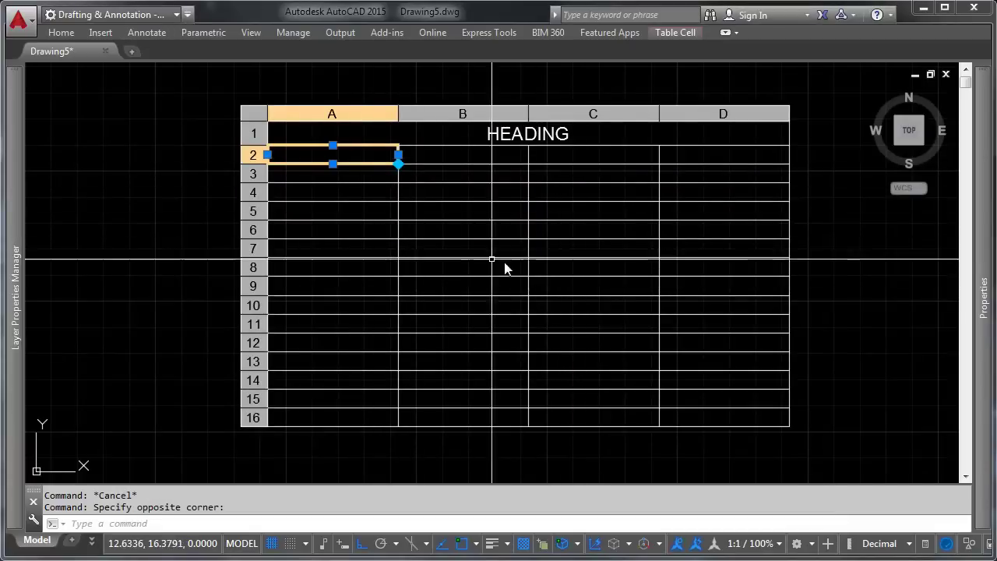
pyautogui.write('1')
pyautogui.press('Return')
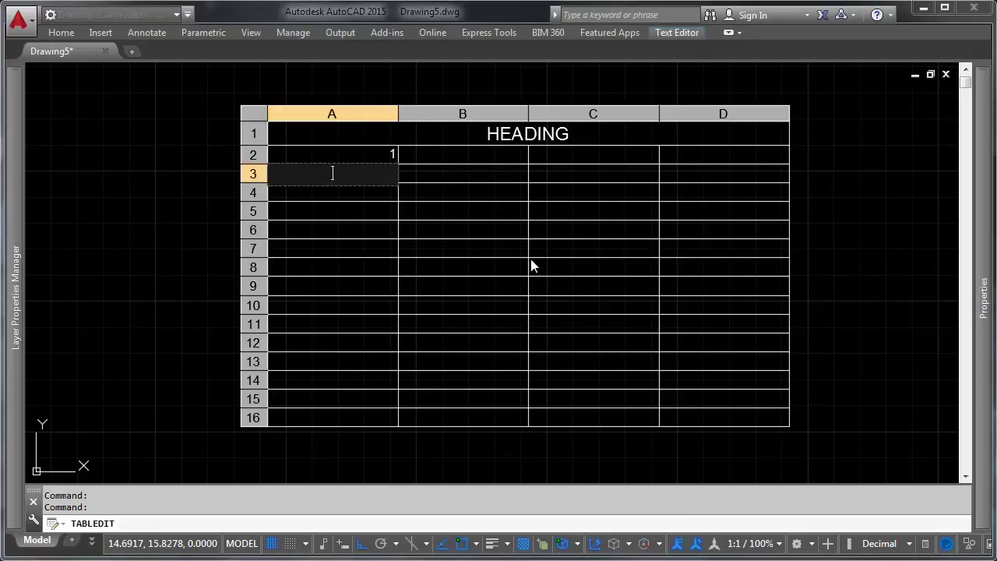
pyautogui.write('A')
pyautogui.press('Return')
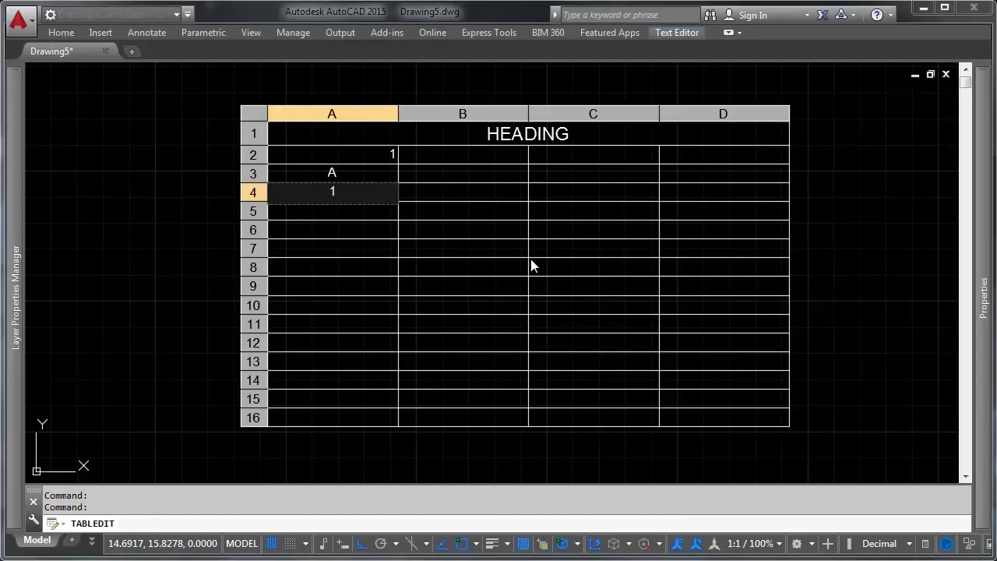
pyautogui.write('1')
pyautogui.press('Return')
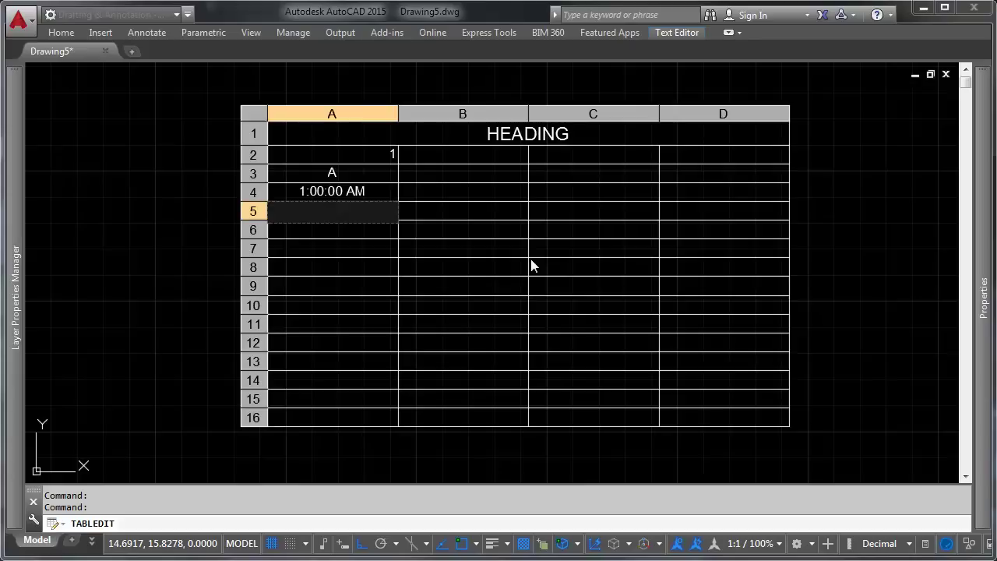
pyautogui.press('Up')
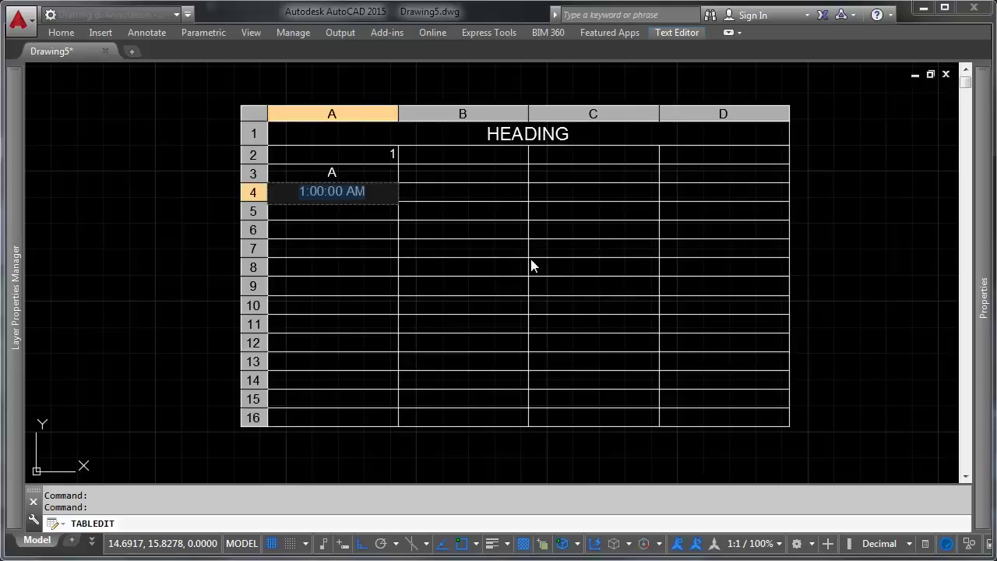
pyautogui.press('Down')
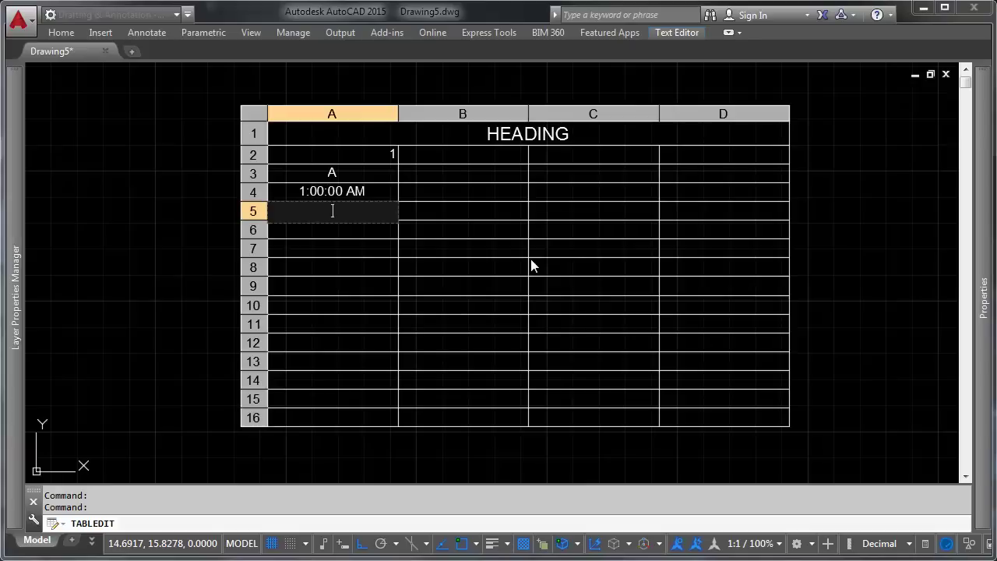
pyautogui.write('12/24/2015')
pyautogui.press('Return')
# - Try the entry 03/16 in cell A6, then delete it so A6 is empty
pyautogui.press('Down')
pyautogui.press('Up')
pyautogui.press('Up')
pyautogui.hotkey('ctrl', 'a')
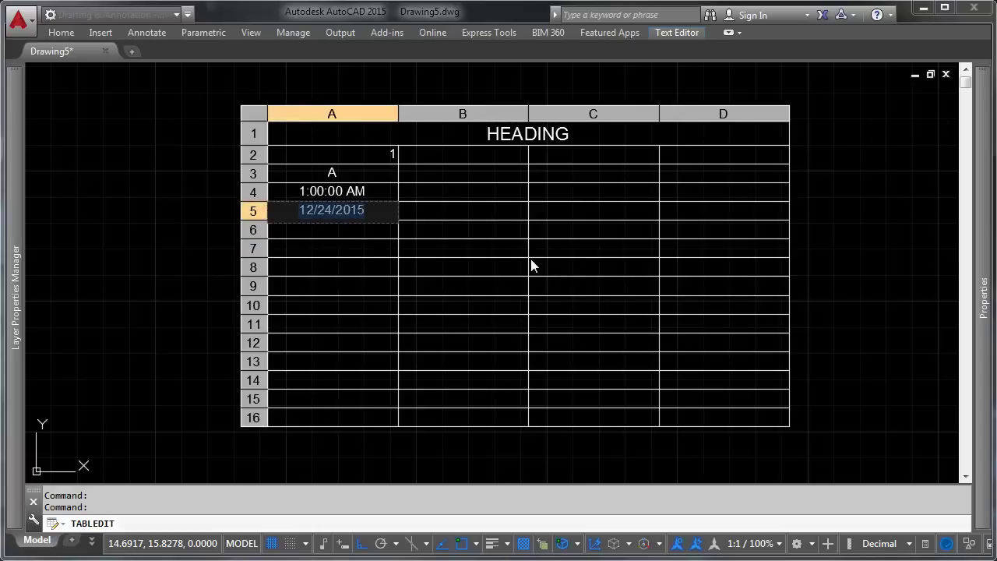
pyautogui.press('Return')
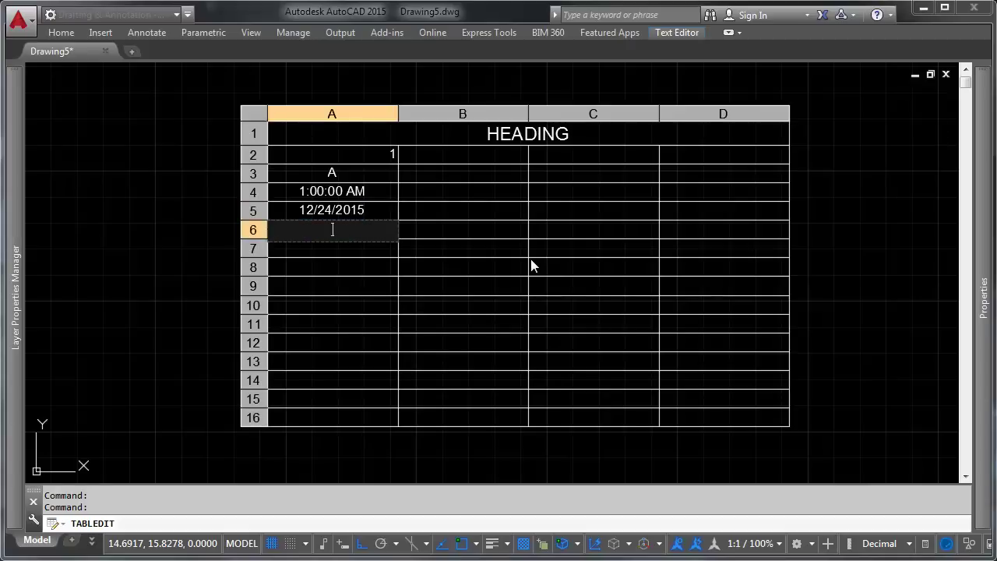
pyautogui.write('03/16')
pyautogui.press('Return')
pyautogui.press('Up')
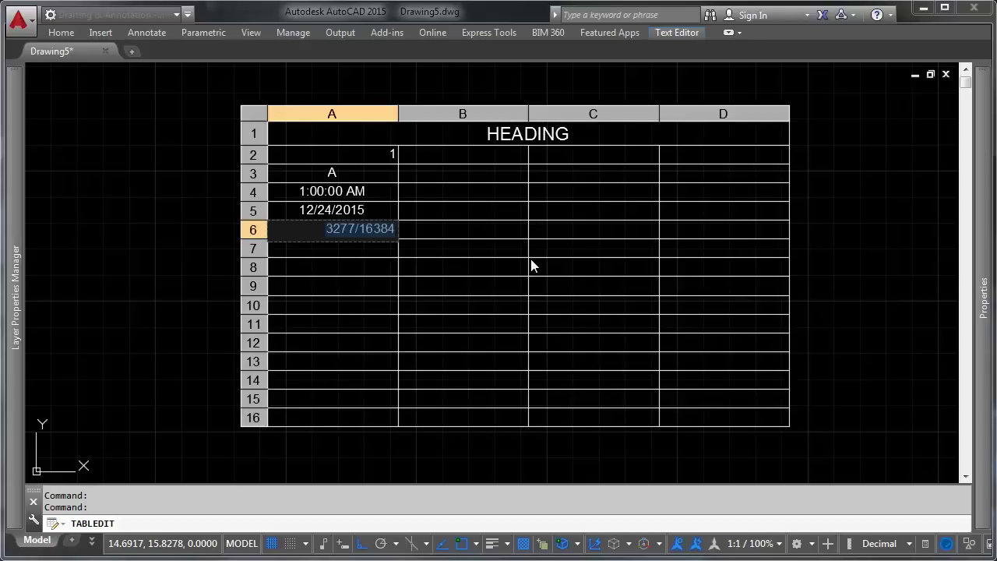
pyautogui.press('Escape')
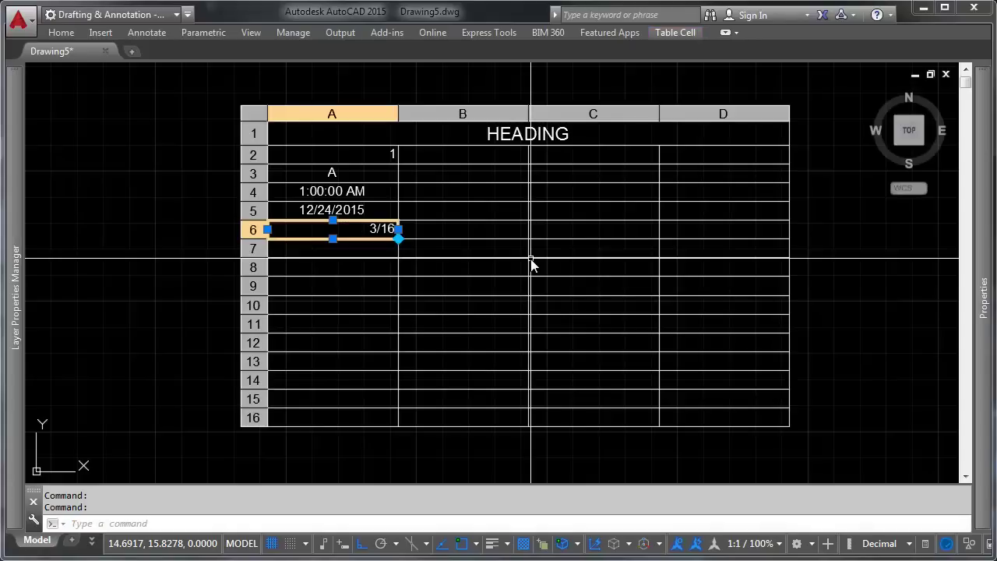
pyautogui.press('Delete')
pyautogui.press('Up')
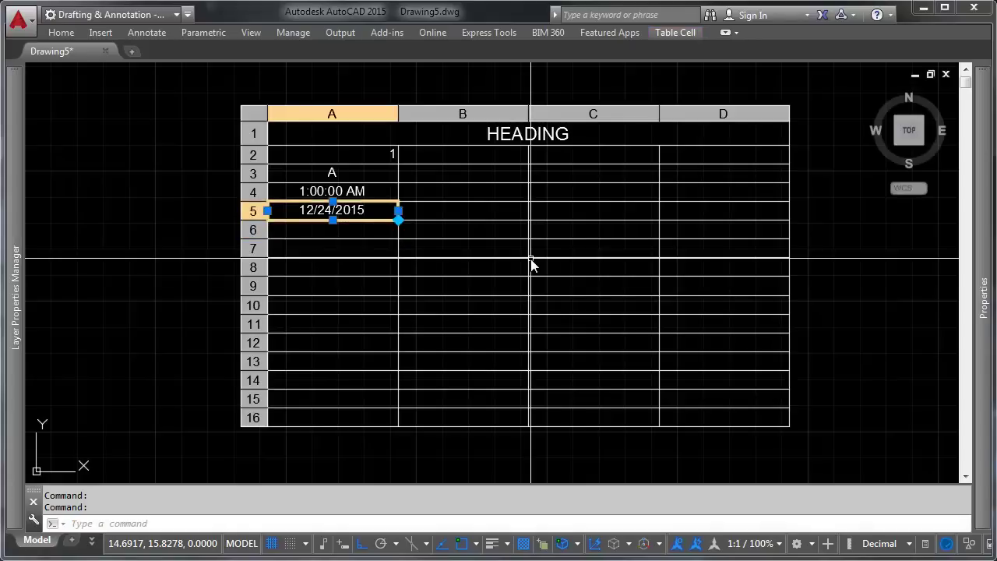
pyautogui.press('Down')
pyautogui.press('Down')
pyautogui.press('Up')
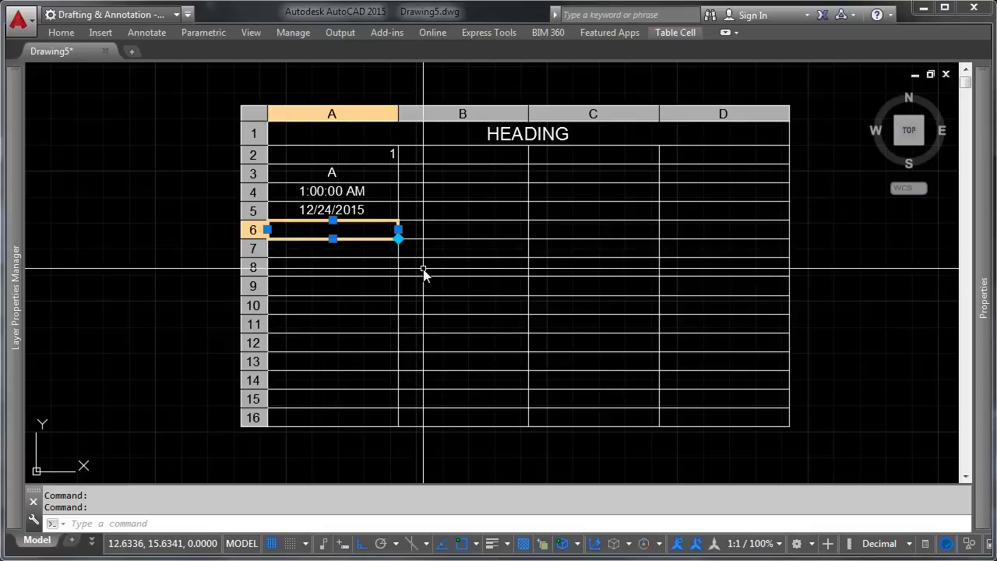
# - Enter starting numbers in column B and autofill the series 1–15 down to row 16
pyautogui.press('Down')
pyautogui.press('Right')
pyautogui.press('Right')
pyautogui.press('Up')
pyautogui.press('Up')
pyautogui.press('Left')
pyautogui.press('Up')
pyautogui.press('Up')
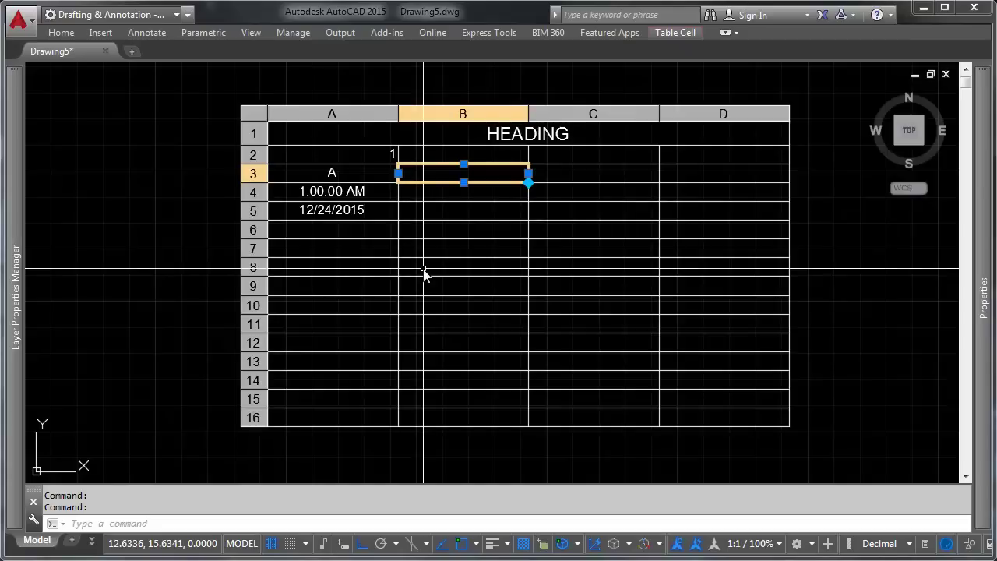
pyautogui.press('Up')
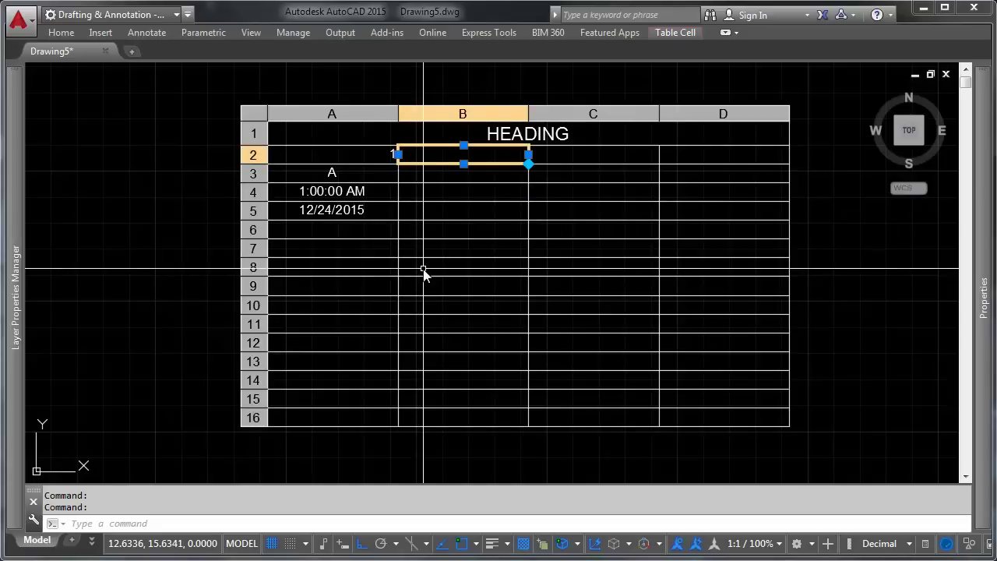
pyautogui.write('1')
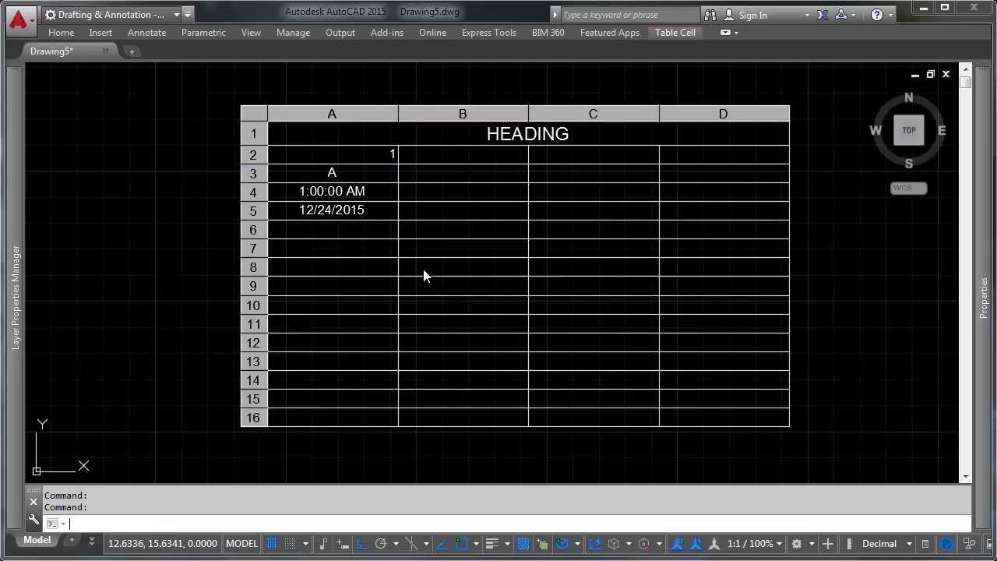
pyautogui.press('Return')
pyautogui.write('2')
pyautogui.press('Return')
pyautogui.write('3')
pyautogui.press('Return')
pyautogui.write('4')
pyautogui.press('Return')
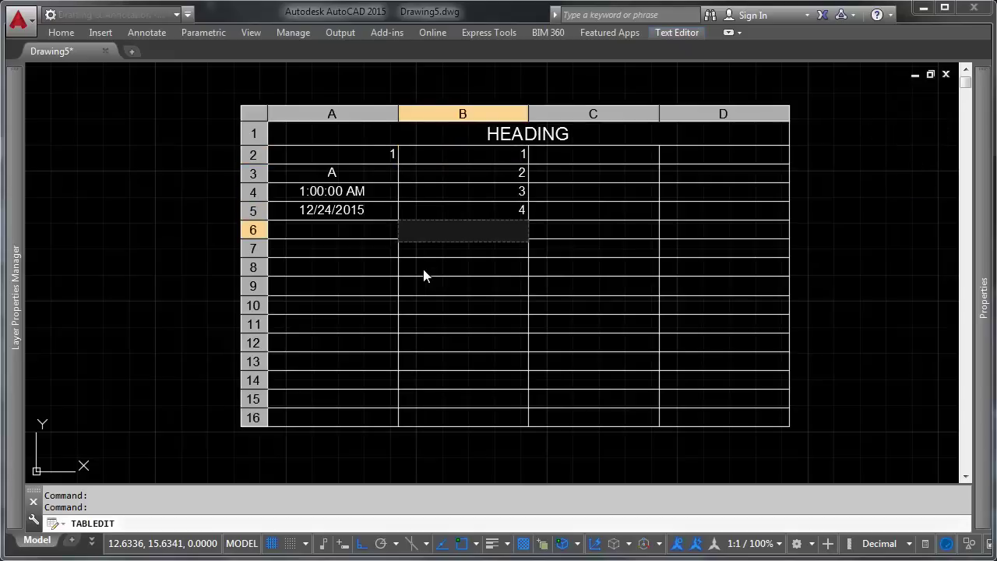
pyautogui.press('Escape')
pyautogui.moveTo(499, 155); pyautogui.dragTo(526, 220)
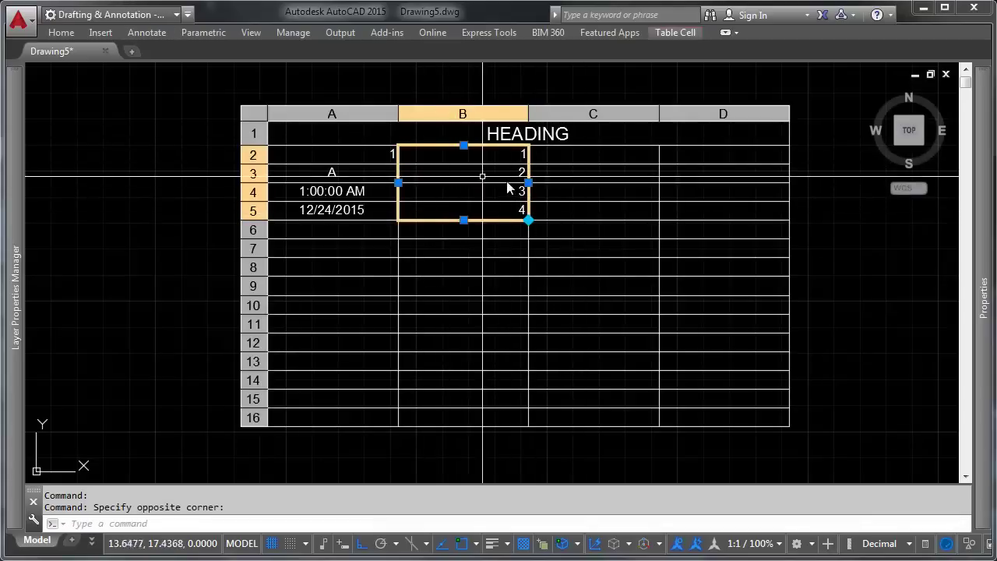
pyautogui.click(528, 220)
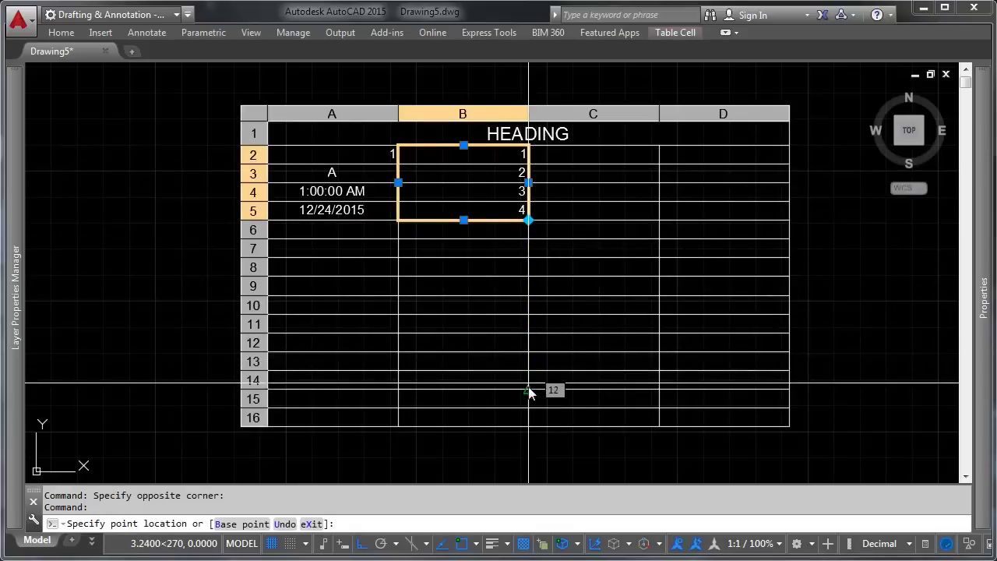
pyautogui.click(528, 429)
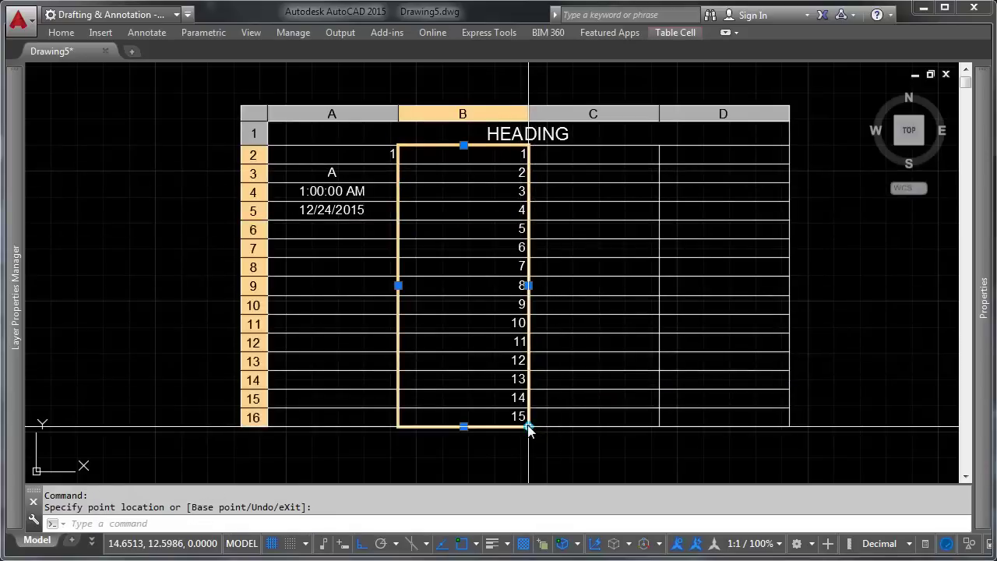
pyautogui.press('Escape')
# - Enter 2, 4, 6, 8 in C2:C5 and autofill the even series 2–30 down column C
pyautogui.click(612, 160)
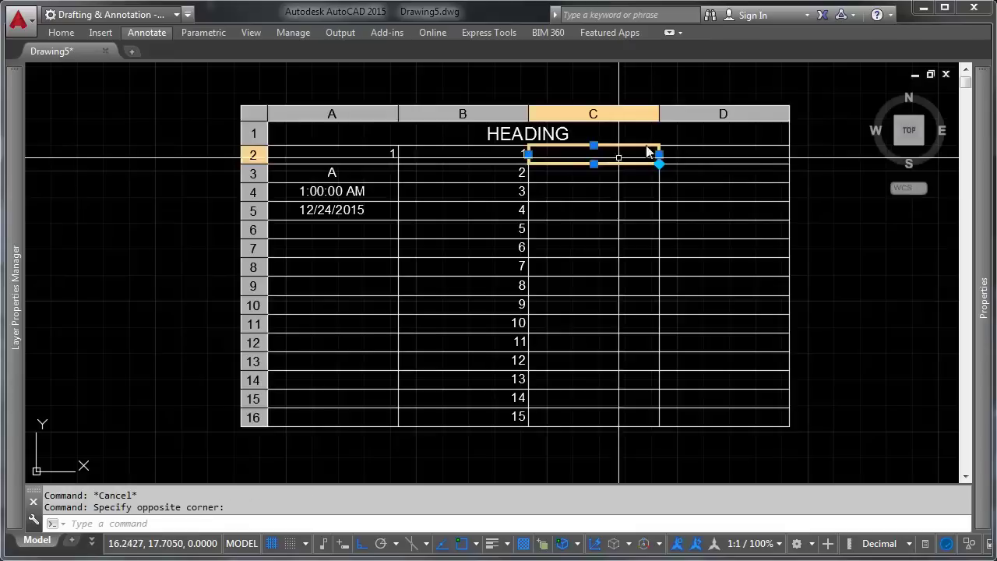
pyautogui.write('2')
pyautogui.press('Return')
pyautogui.write('4')
pyautogui.press('Return')
pyautogui.write('8')
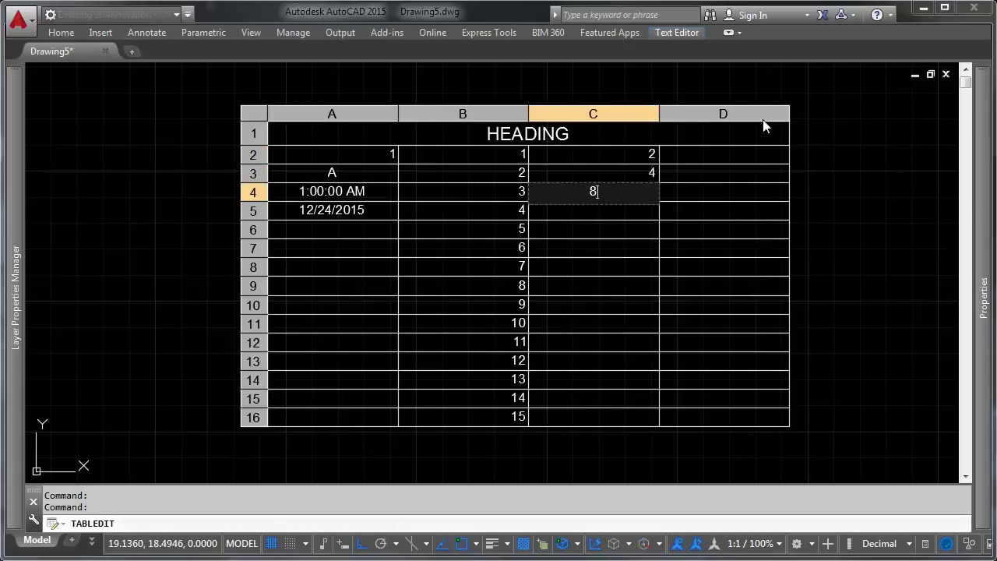
pyautogui.write('6')
pyautogui.press('Return')
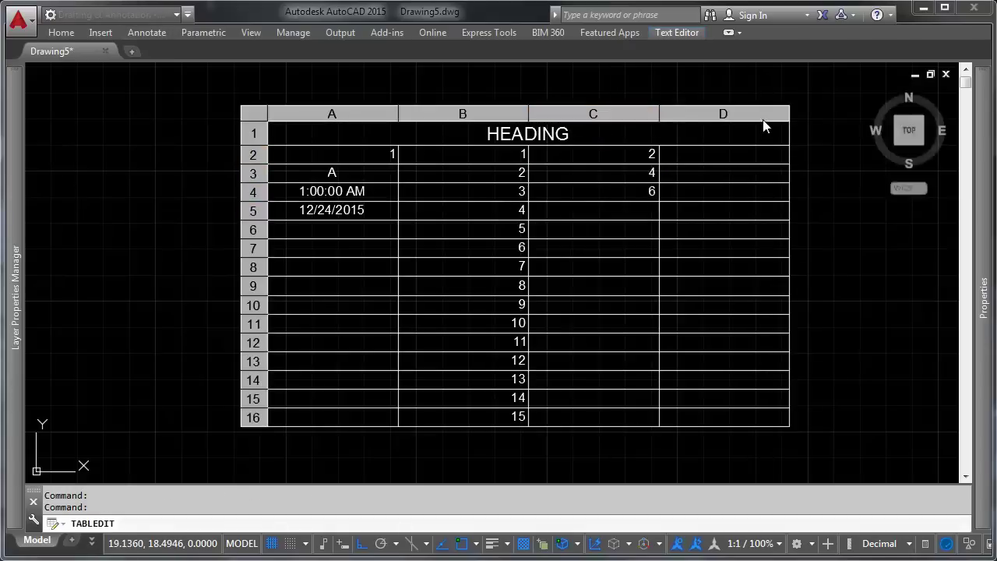
pyautogui.write('8')
pyautogui.press('Return')
pyautogui.press('Escape')
pyautogui.moveTo(641, 153); pyautogui.dragTo(637, 218)
pyautogui.click(661, 224)
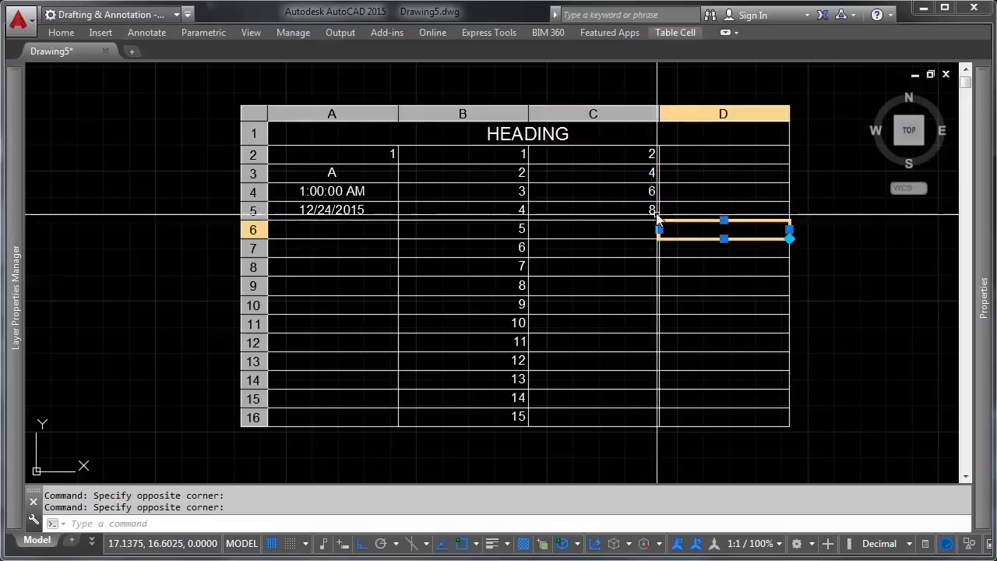
pyautogui.moveTo(626, 153); pyautogui.dragTo(659, 428)
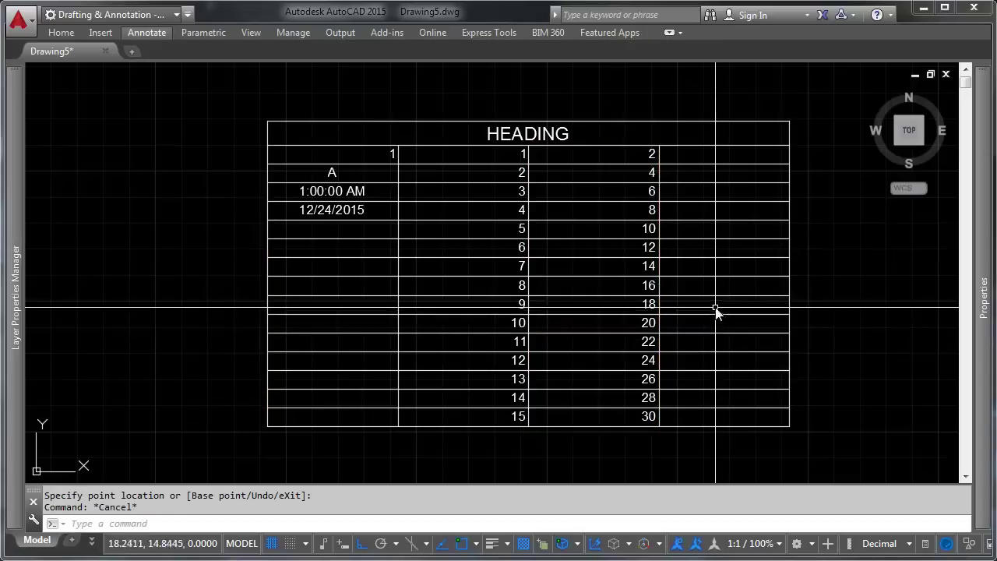
# - Autofill letters down column D, then undo the repeated letter fill
pyautogui.click(717, 154)
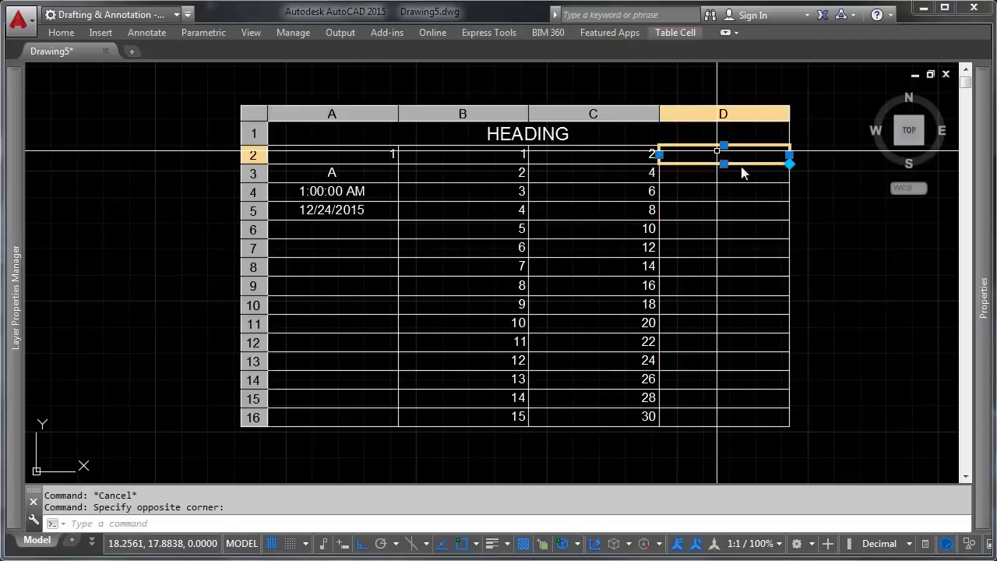
pyautogui.write('A')
pyautogui.press('Return')
pyautogui.write('B')
pyautogui.press('Return')
pyautogui.write('C')
pyautogui.press('Return')
pyautogui.write('D')
pyautogui.press('Return')
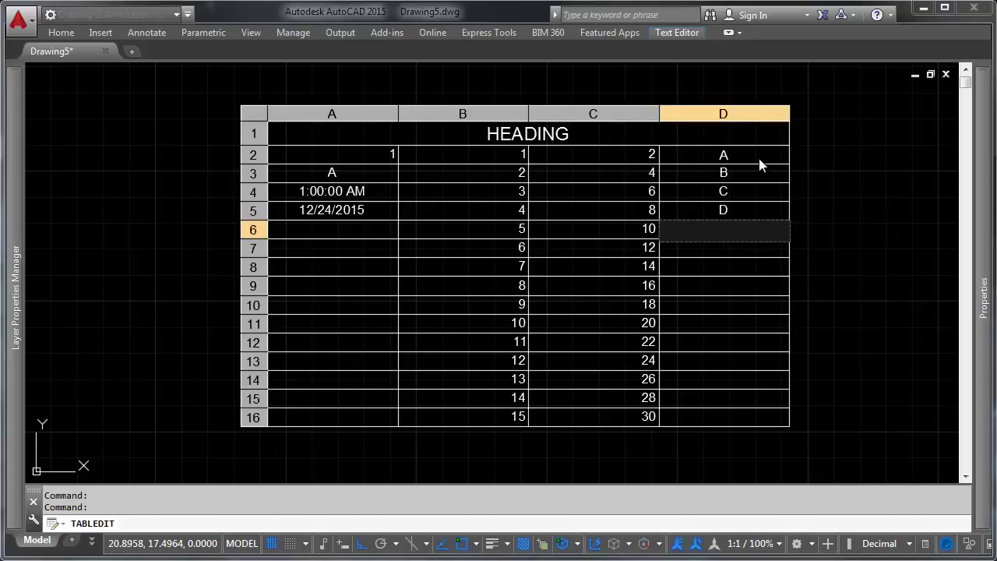
pyautogui.click(758, 158)
pyautogui.click(738, 225)
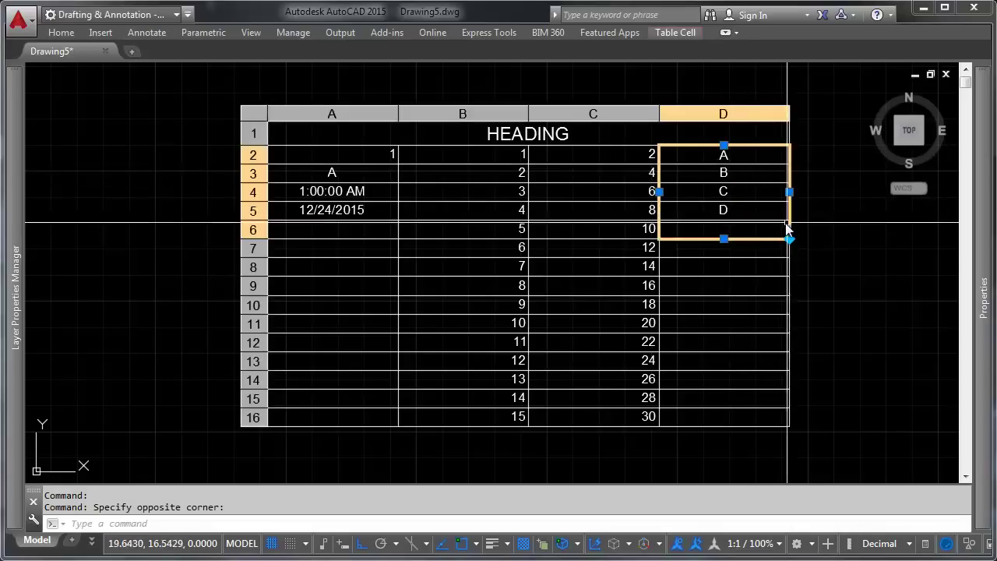
pyautogui.click(766, 153)
pyautogui.click(724, 213)
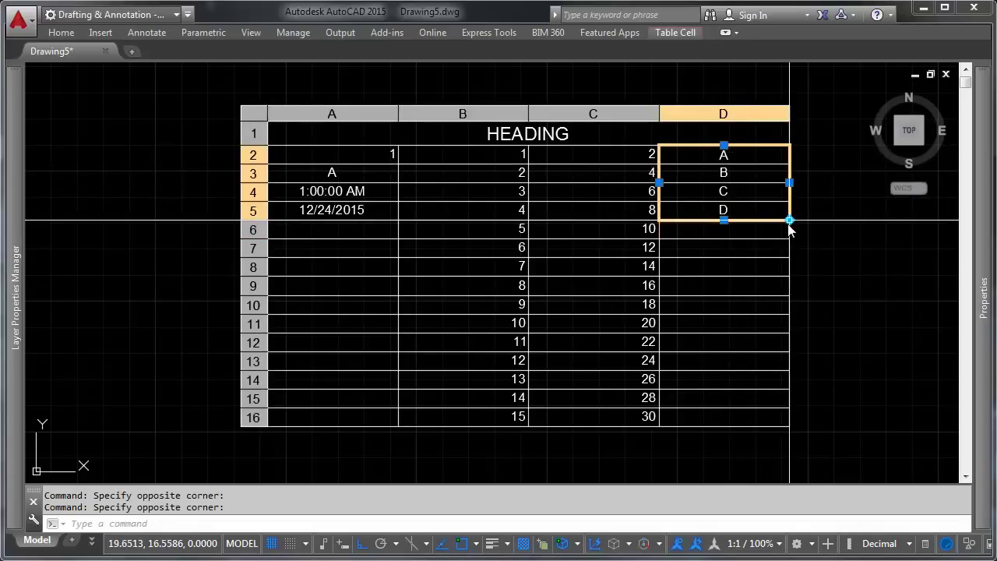
pyautogui.click(789, 220)
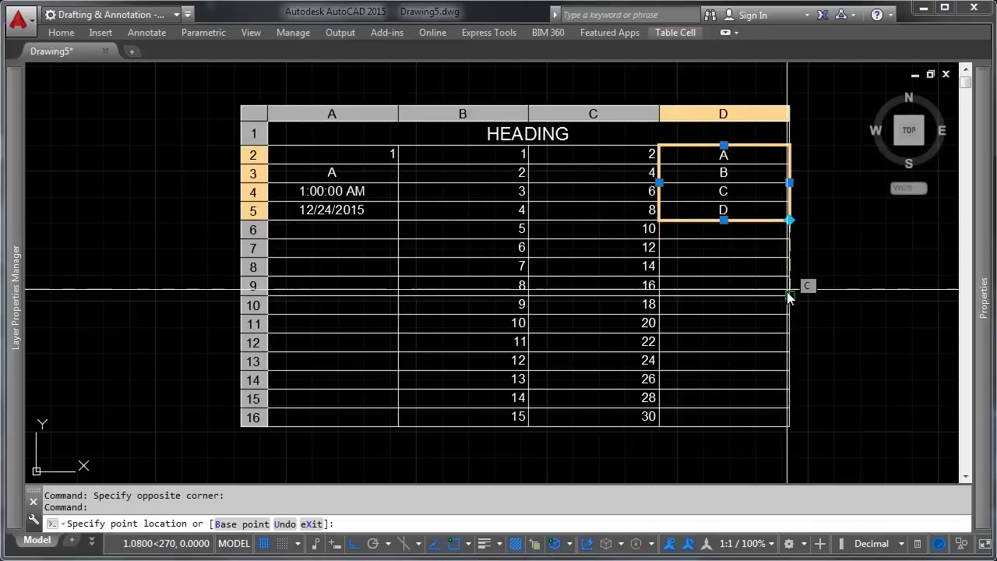
pyautogui.click(790, 427)
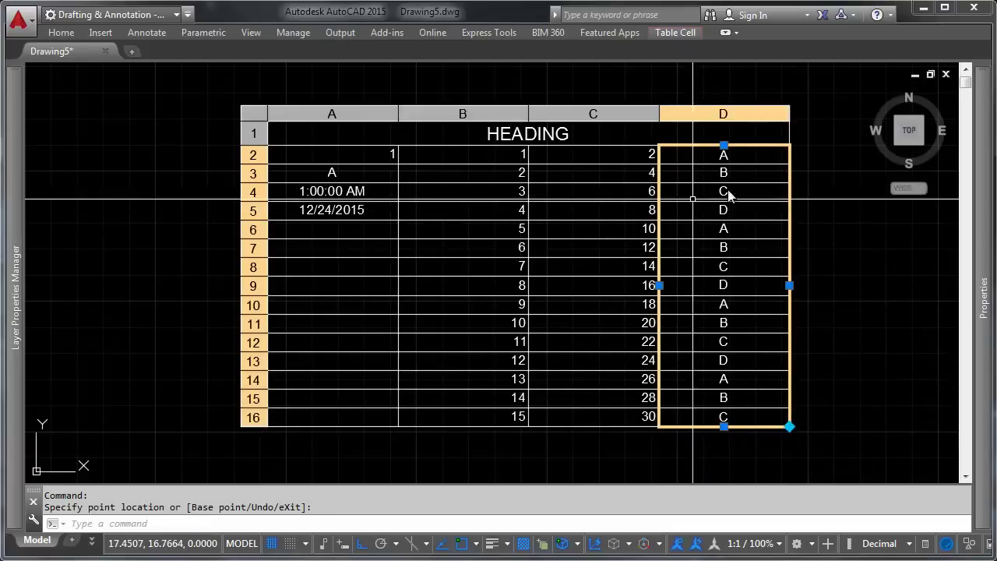
pyautogui.press('Escape')
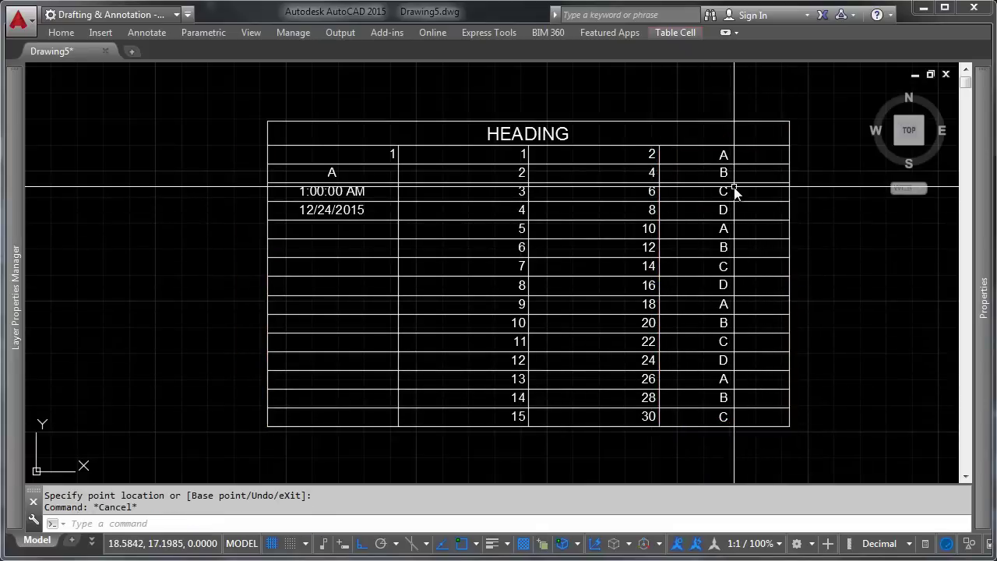
pyautogui.hotkey('ctrl', 'z')
pyautogui.hotkey('ctrl', 'z')
pyautogui.hotkey('ctrl', 'z')
pyautogui.hotkey('ctrl', 'z')
pyautogui.hotkey('ctrl', 'z')
pyautogui.hotkey('ctrl', 'z')
# - Enter A1, A2, A3 in D2:D4 and autofill A1–A15 down to row 16
pyautogui.click(740, 159)
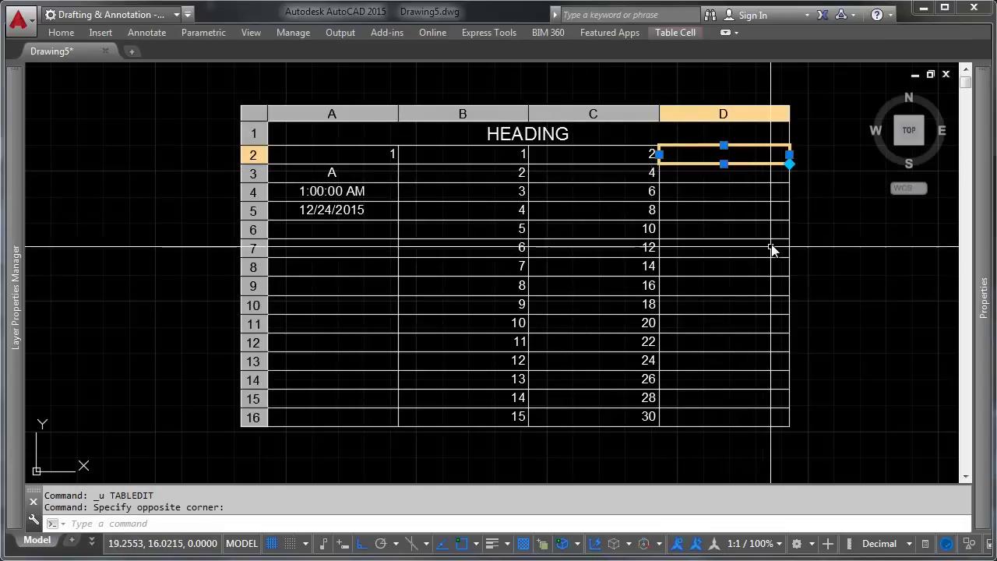
pyautogui.write('A1')
pyautogui.press('Return')
pyautogui.write('A2')
pyautogui.press('Return')
pyautogui.write('A3')
pyautogui.press('Return')
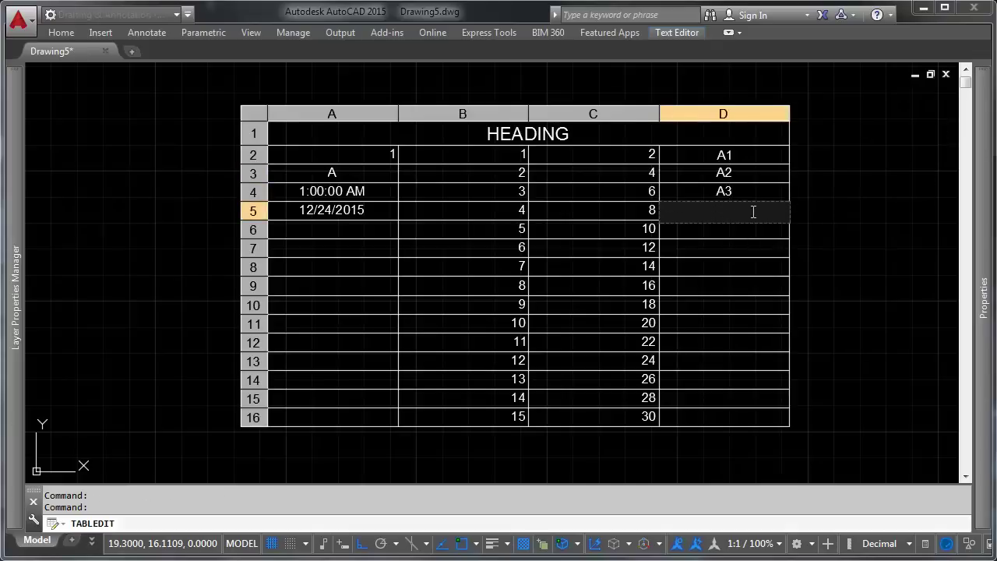
pyautogui.press('Escape')
pyautogui.moveTo(754, 158); pyautogui.dragTo(790, 201)
pyautogui.click(788, 201)
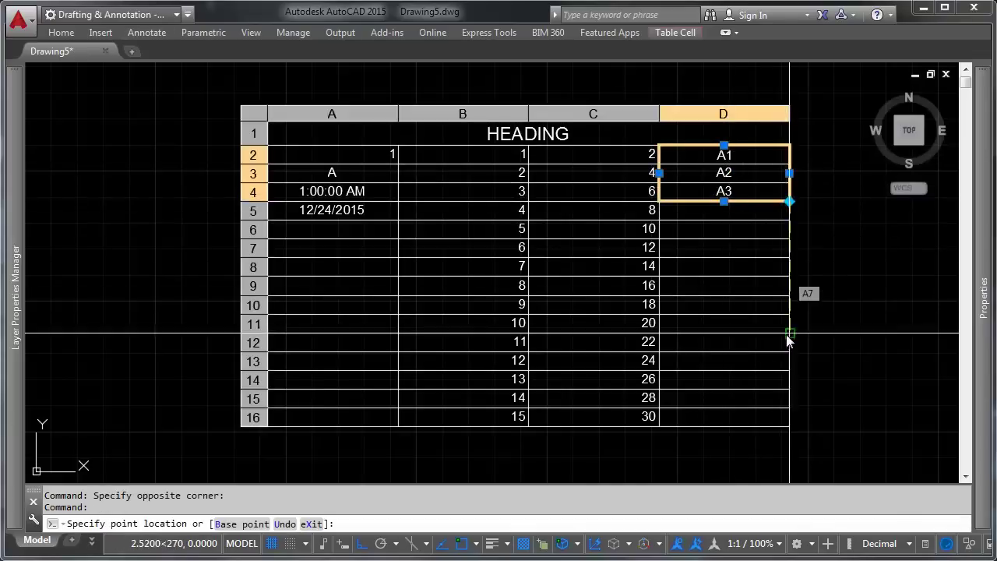
pyautogui.click(787, 426)
pyautogui.press('Escape')
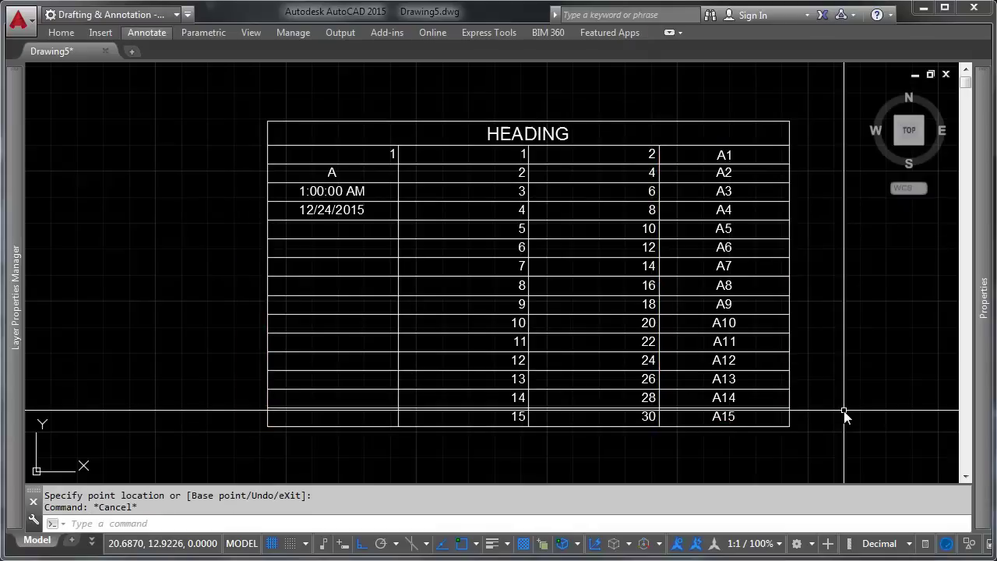
pyautogui.click(779, 345)
pyautogui.press('Escape')
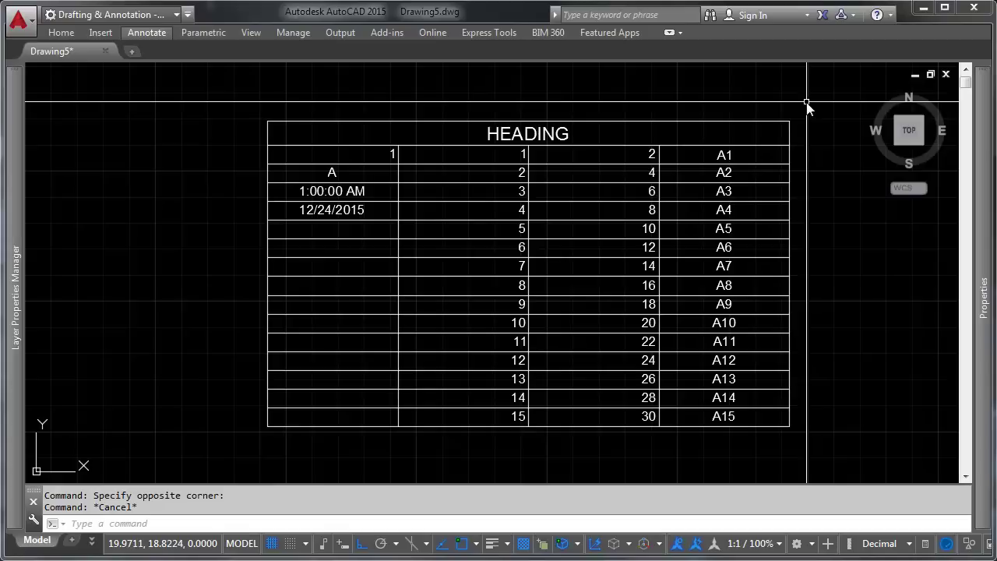
pyautogui.click(691, 152)
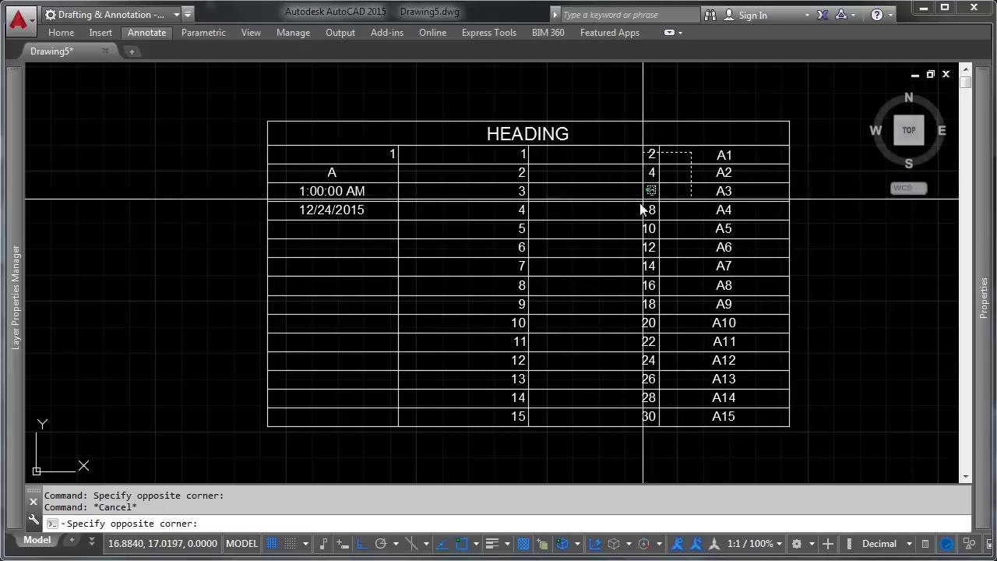
pyautogui.click(571, 272)
pyautogui.press('Escape')
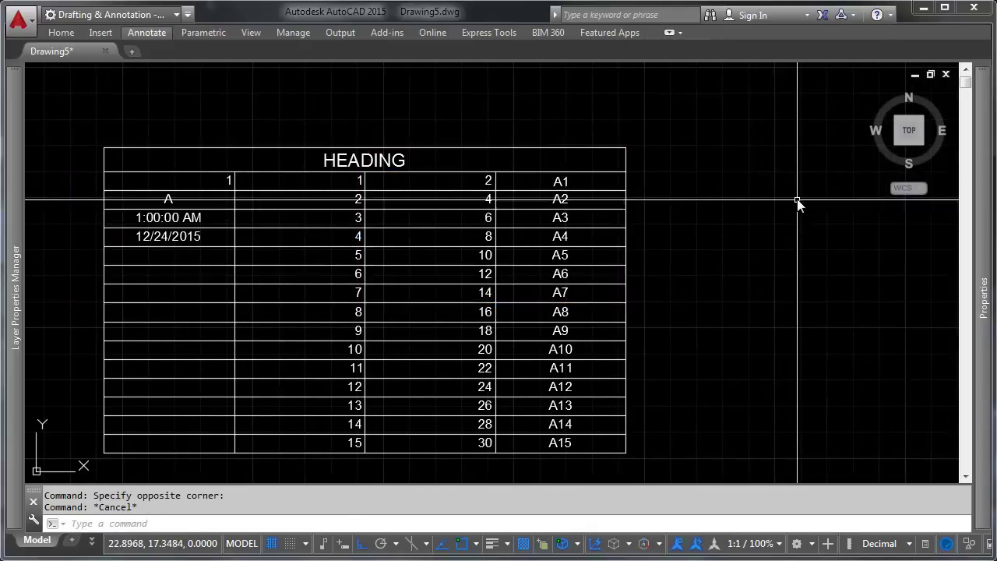
pyautogui.click(797, 199)
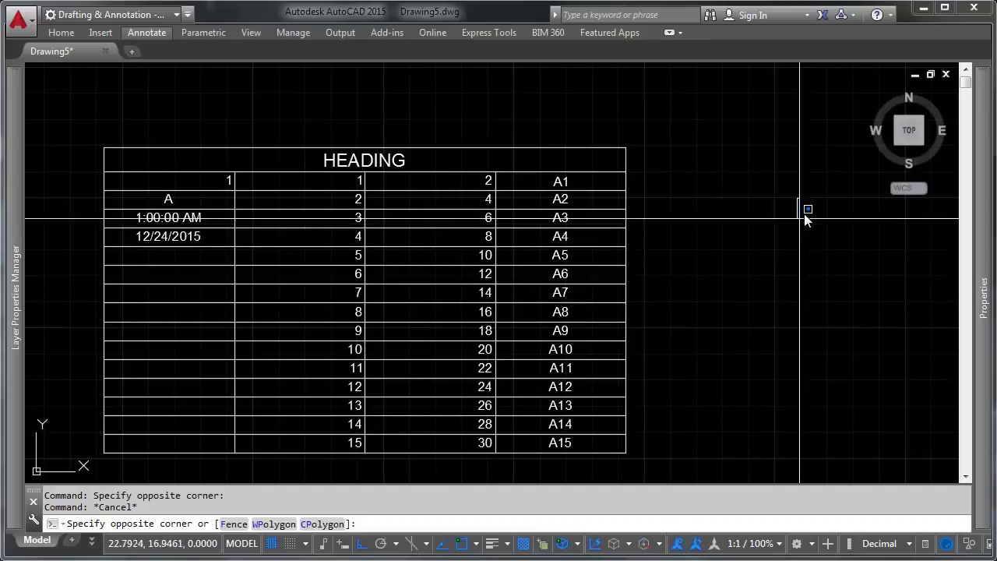
pyautogui.click(686, 262)
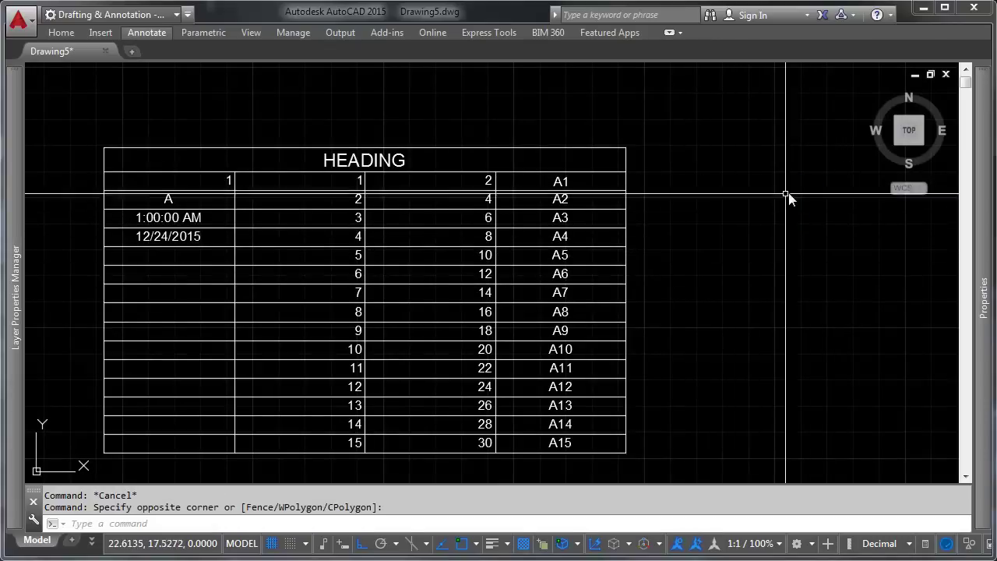
pyautogui.moveTo(552, 183); pyautogui.dragTo(436, 271)
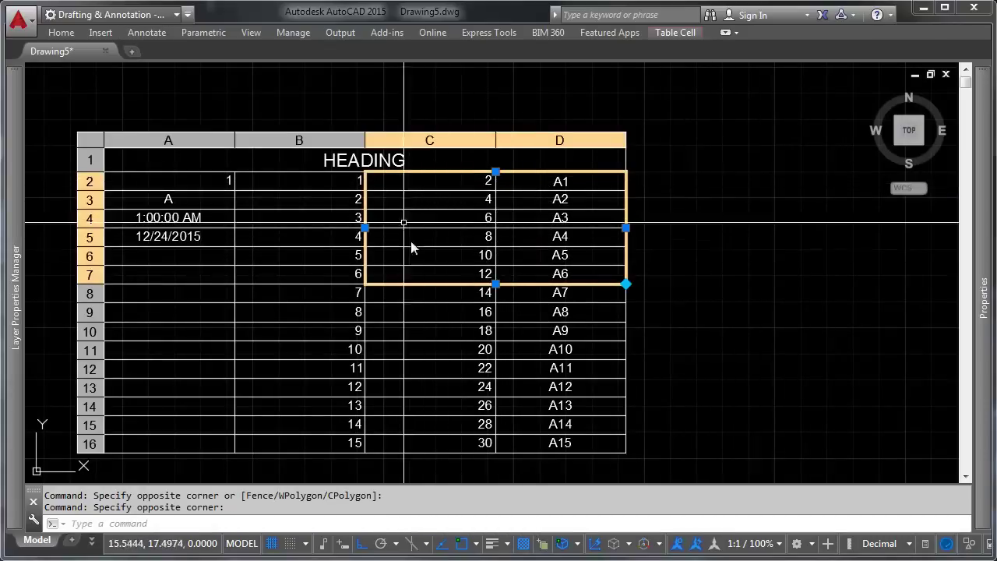
pyautogui.press('Escape')
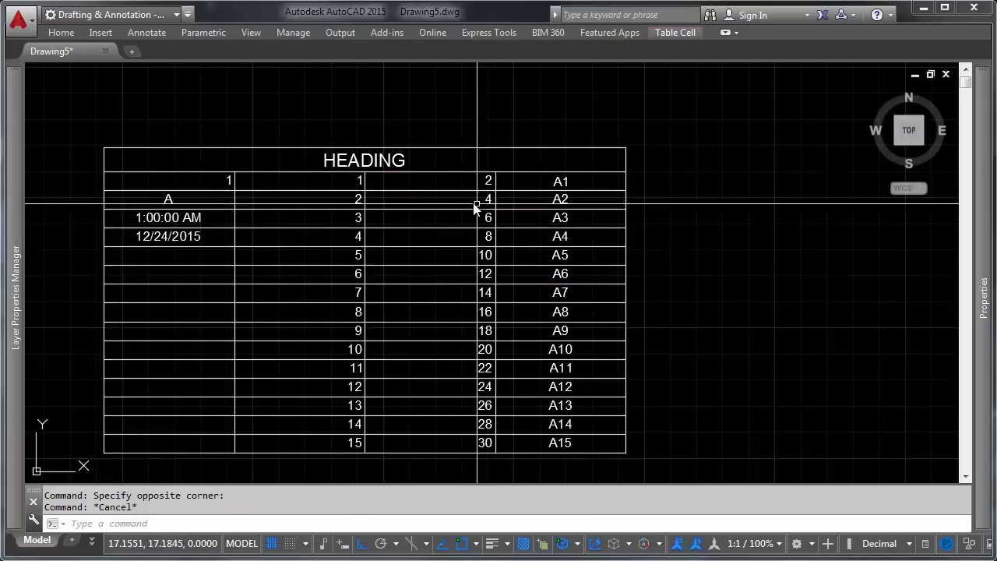
pyautogui.click(446, 180)
pyautogui.click(583, 243)
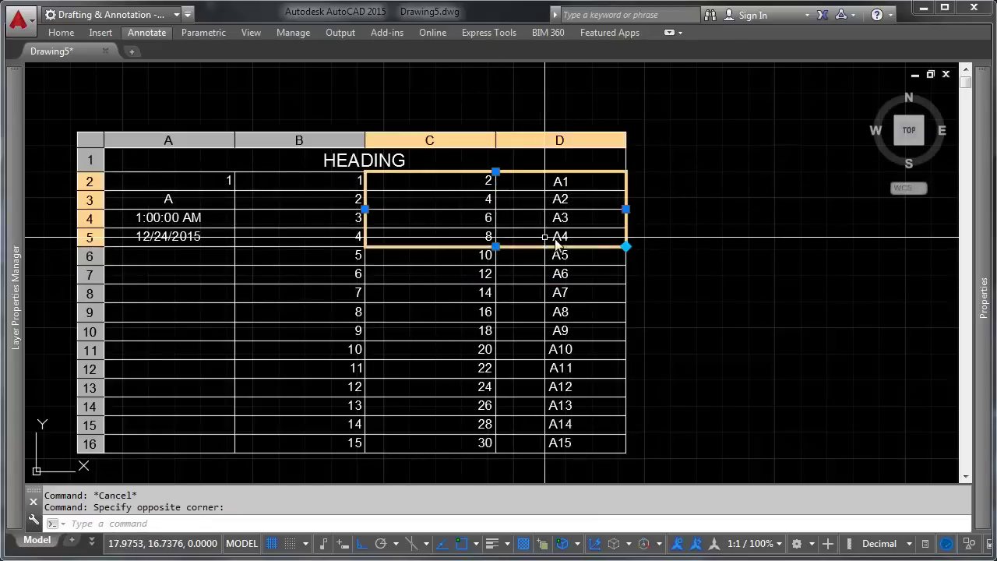
pyautogui.press('Escape')
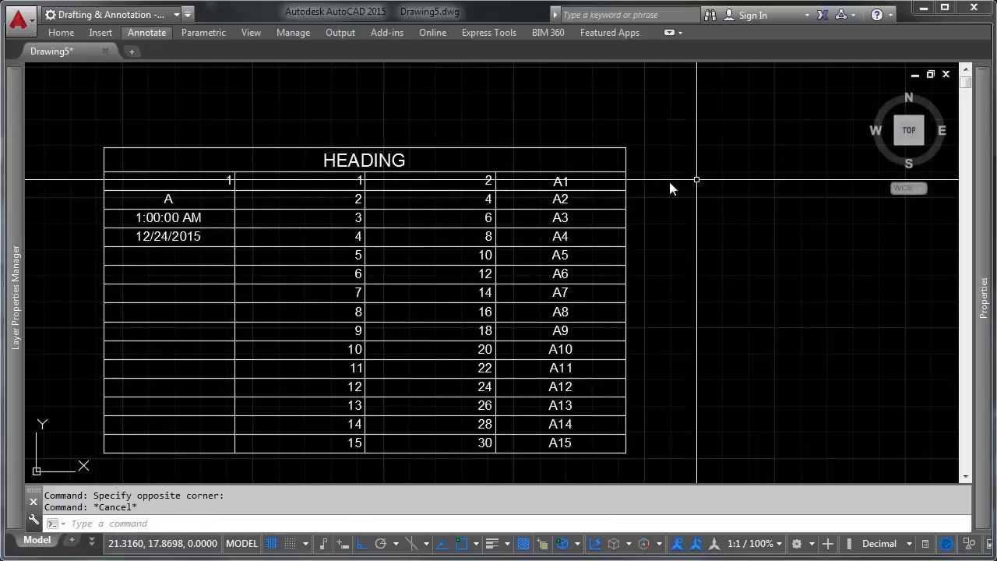
pyautogui.click(662, 181)
pyautogui.click(792, 204)
pyautogui.click(685, 287)
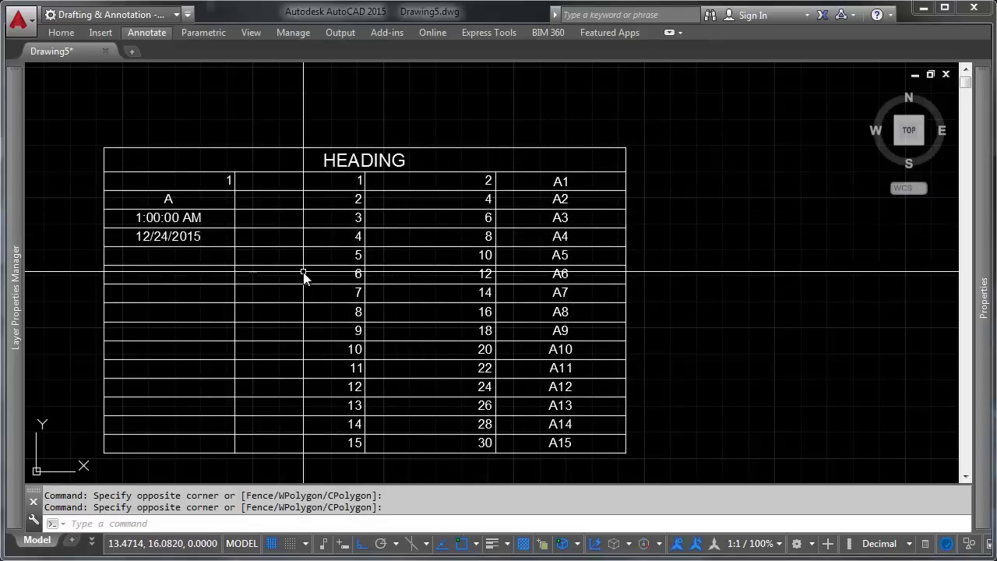
pyautogui.click(452, 181)
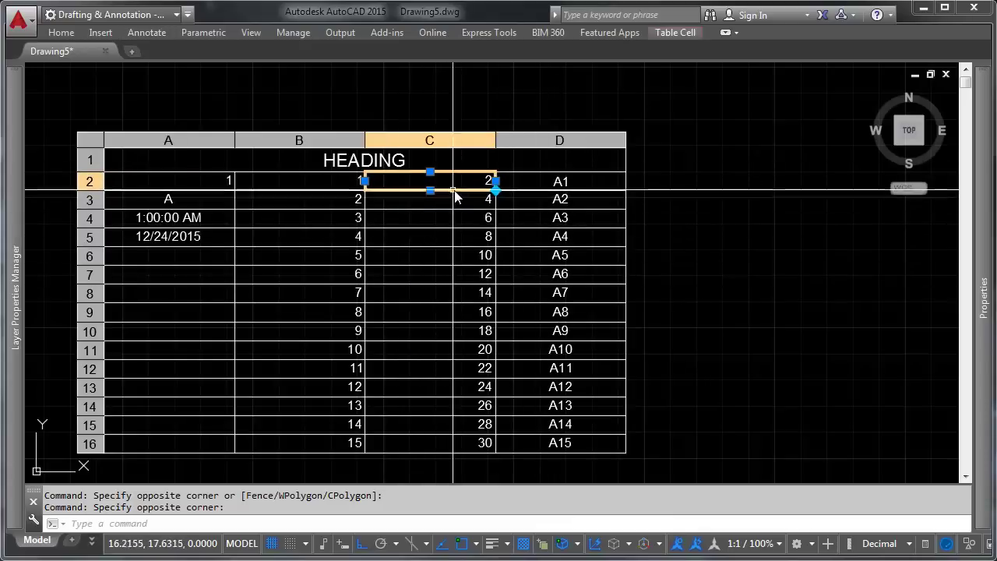
pyautogui.doubleClick(483, 186)
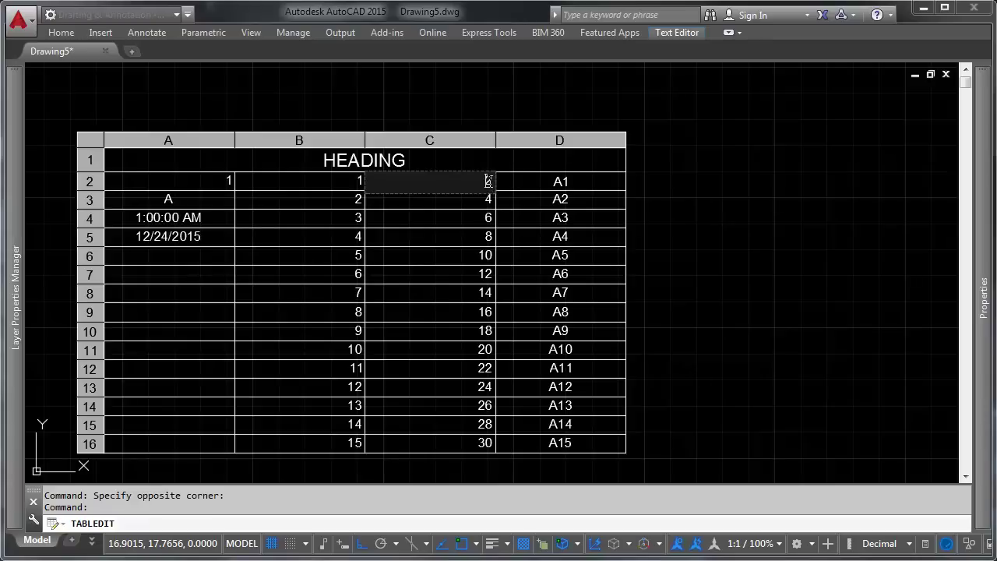
pyautogui.press('Escape')
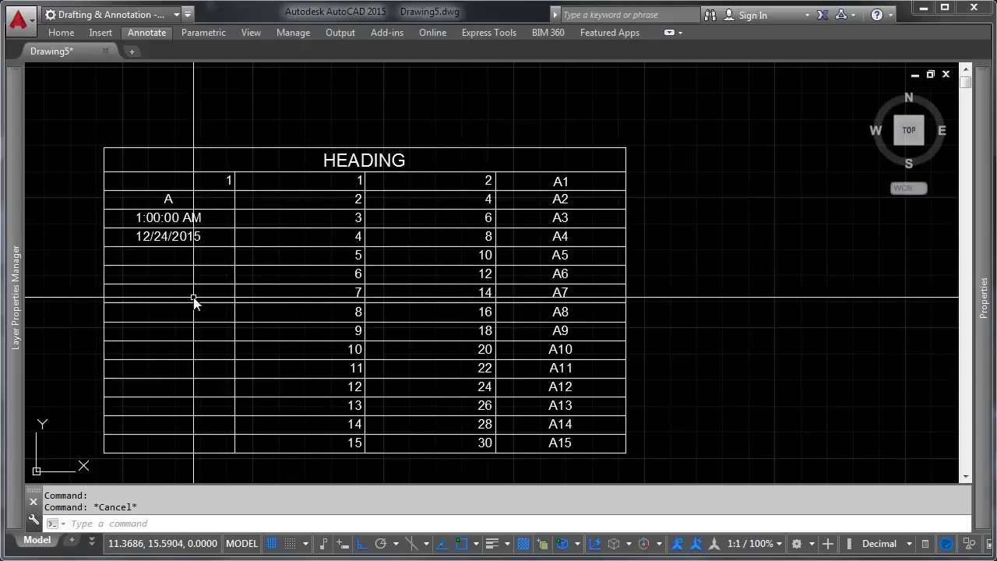
# - Insert a Sum formula in cell A7 totalling C2 through C16, showing 240
pyautogui.click(173, 273)
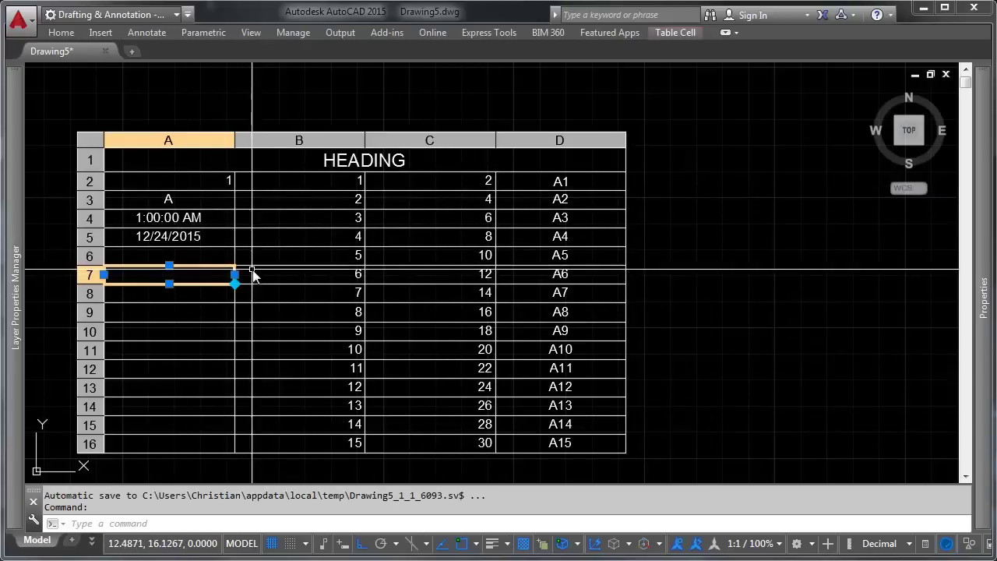
pyautogui.moveTo(251, 273); pyautogui.dragTo(345, 85, button='middle')
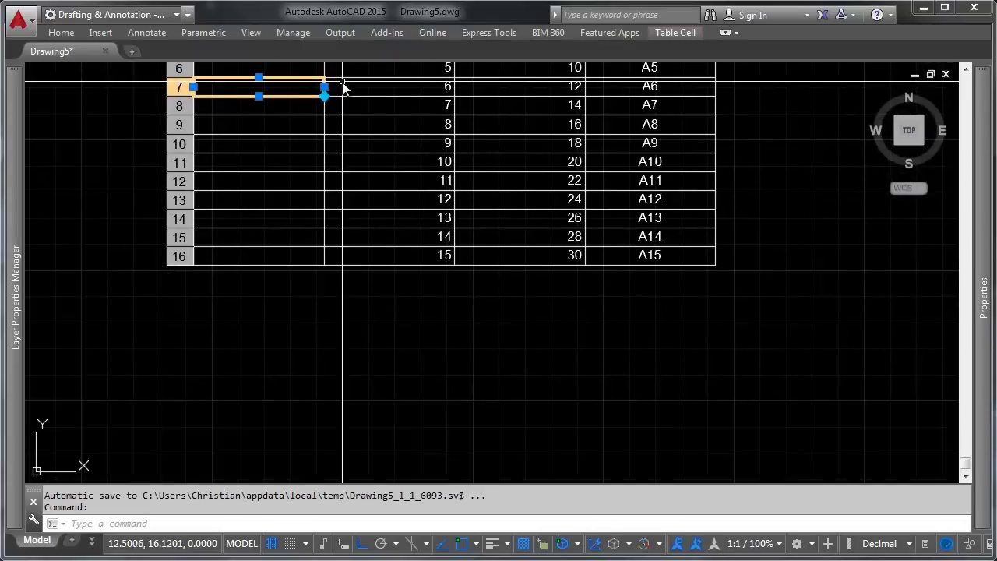
pyautogui.rightClick(297, 88)
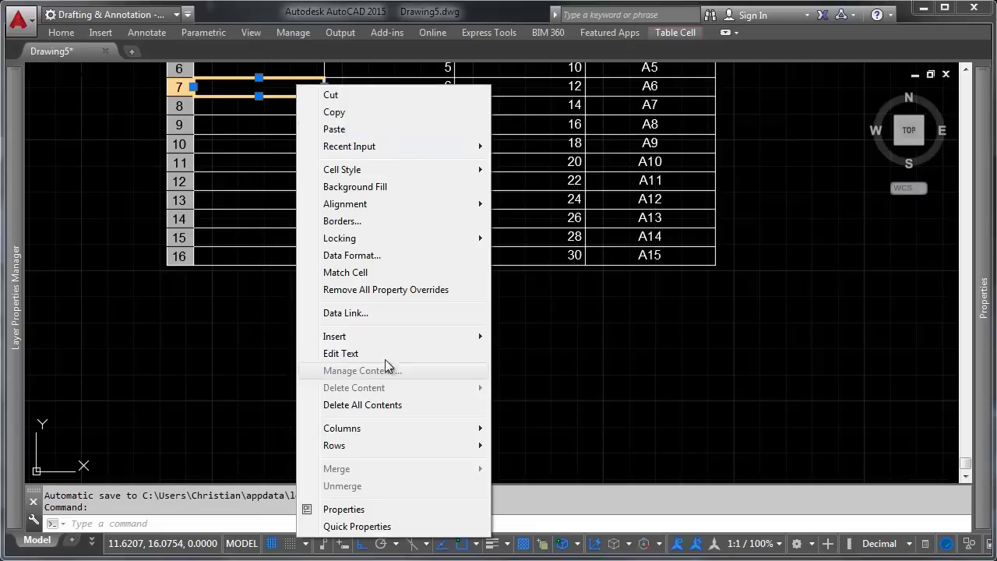
pyautogui.moveTo(395, 336)
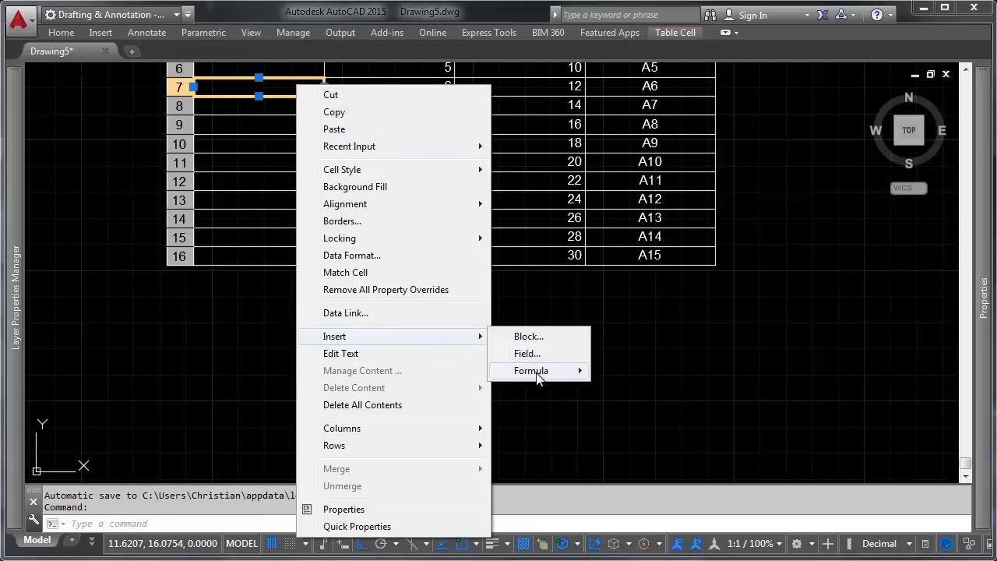
pyautogui.moveTo(539, 378)
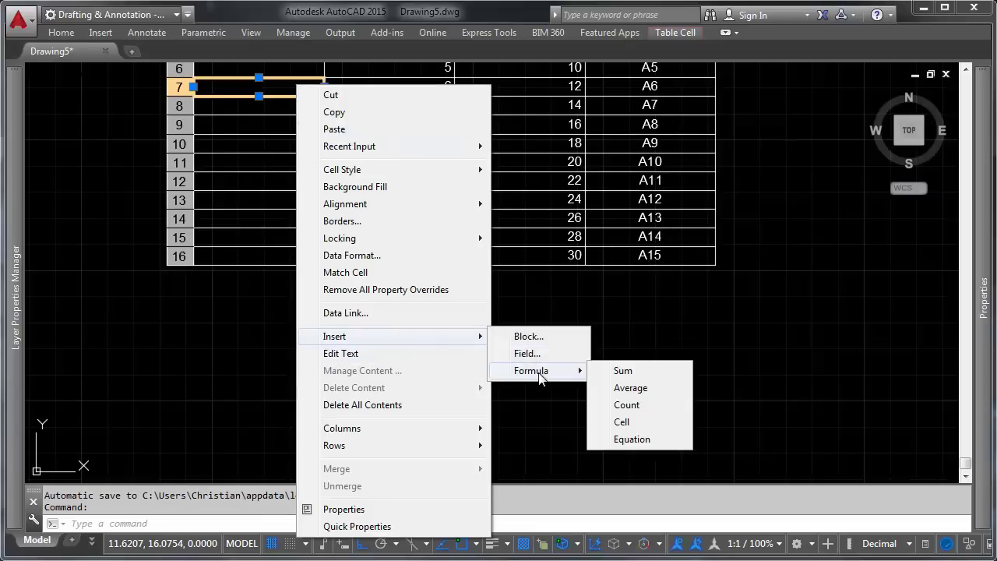
pyautogui.click(642, 372)
pyautogui.moveTo(529, 194); pyautogui.dragTo(538, 326, button='middle')
pyautogui.click(550, 128)
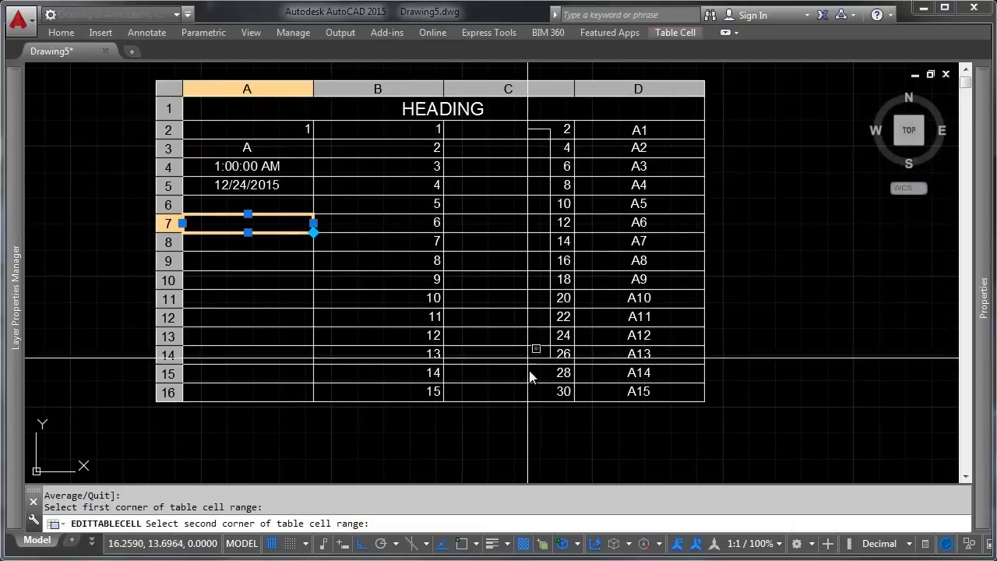
pyautogui.click(508, 392)
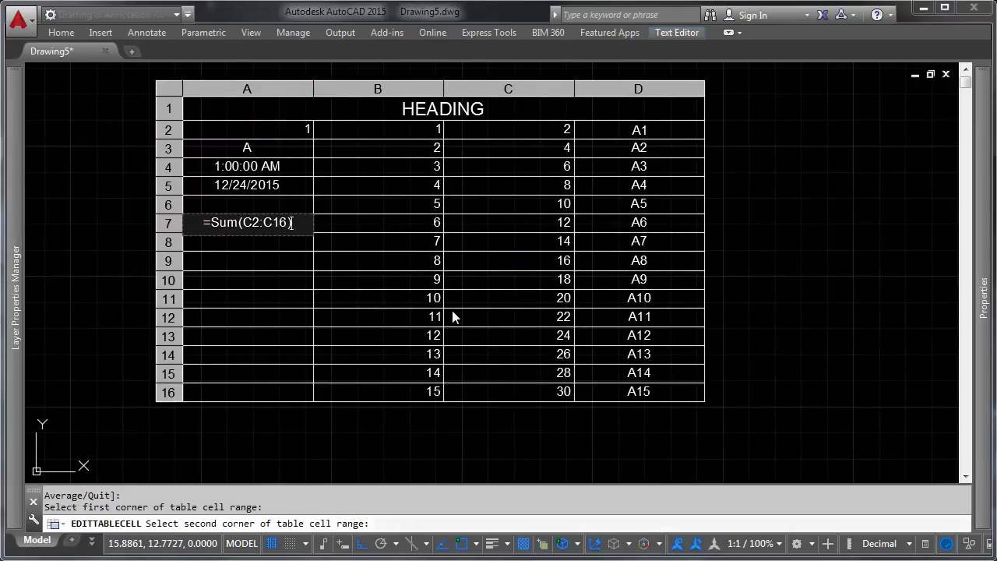
pyautogui.press('Return')
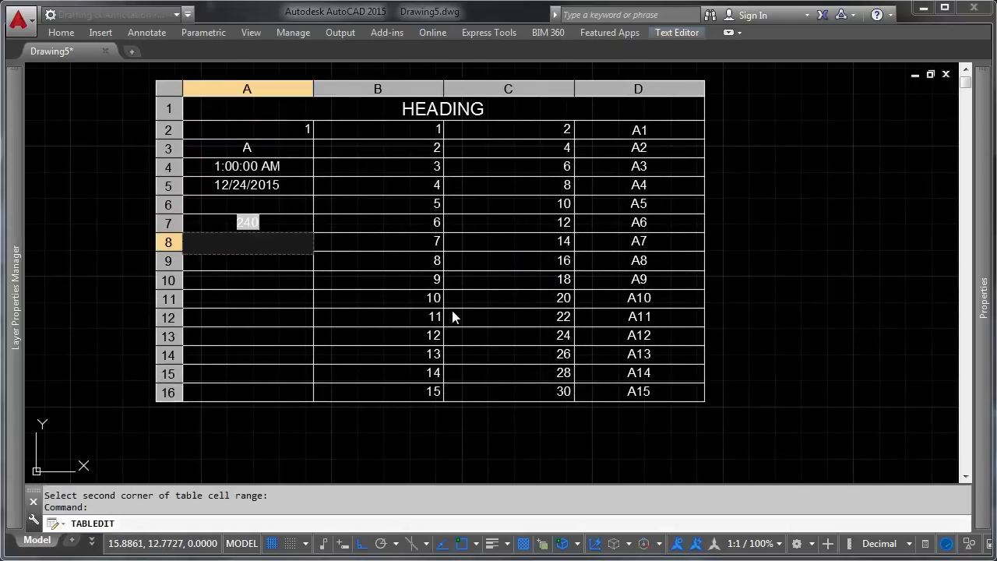
# - Change cell C2 to 200 so the A7 total becomes 438, then leave the table
pyautogui.click(507, 129)
pyautogui.click(514, 132)
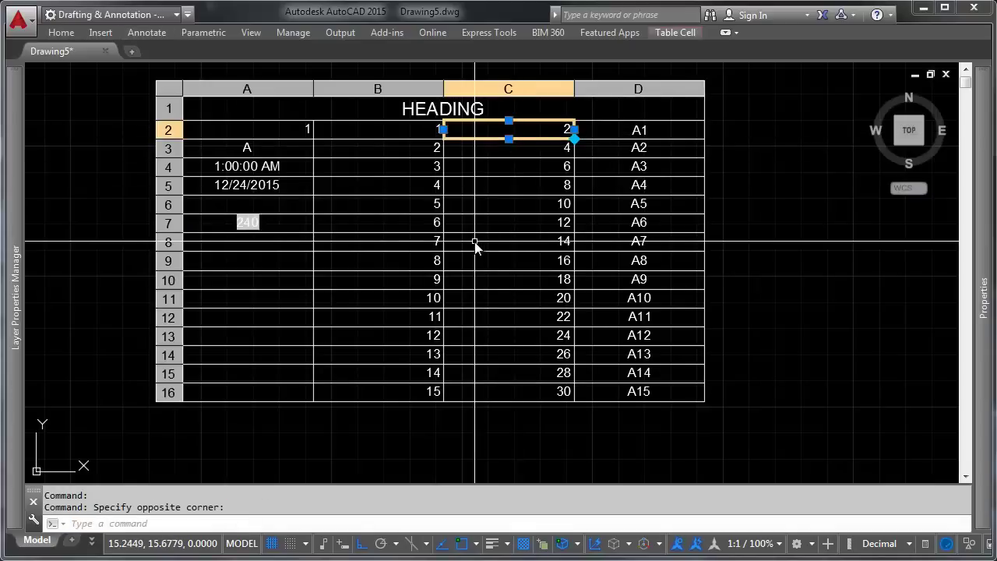
pyautogui.write('200')
pyautogui.press('Return')
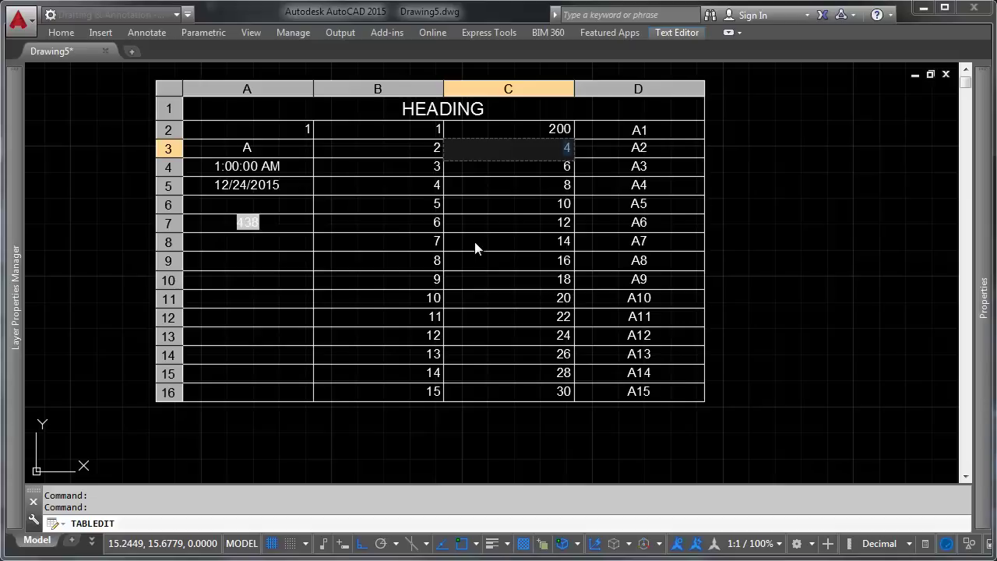
pyautogui.press('Escape')
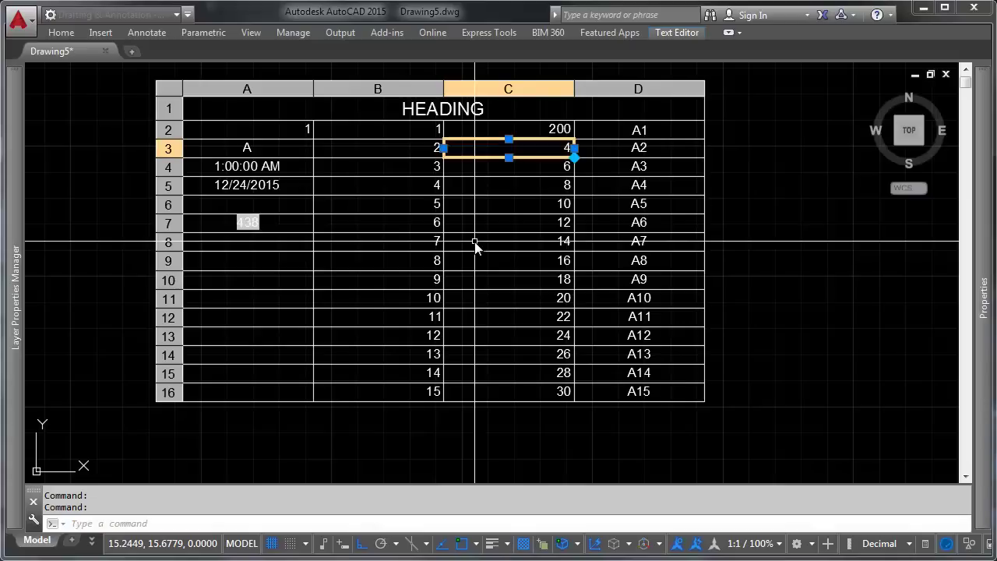
pyautogui.press('Down')
pyautogui.press('Down')
pyautogui.press('Left')
pyautogui.press('Down')
pyautogui.press('Left')
pyautogui.press('Down')
pyautogui.press('Down')
pyautogui.press('Escape')
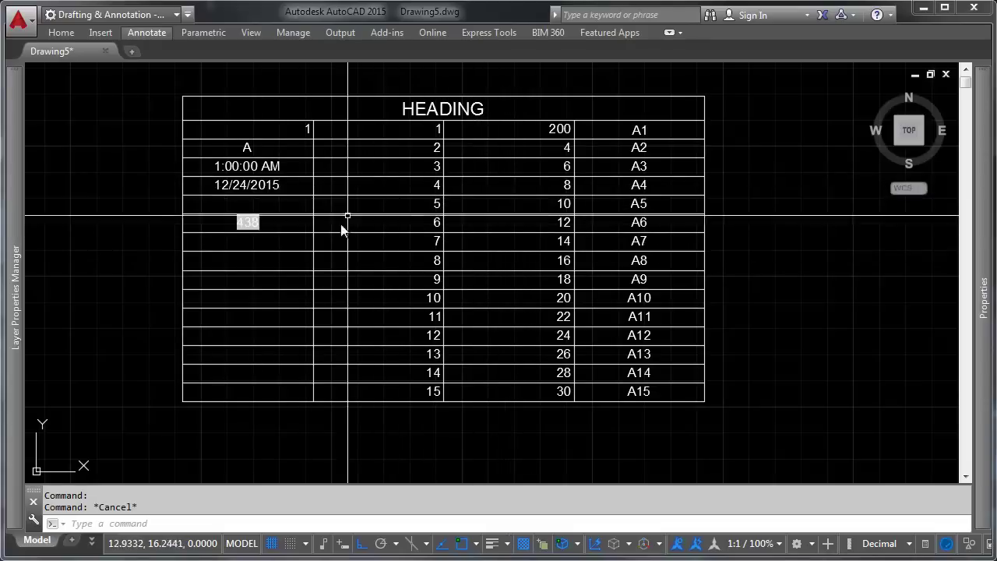
# - Pan to the table's lower rows and show the Insert choices for the empty row 8 cell
pyautogui.click(269, 246)
pyautogui.rightClick(258, 246)
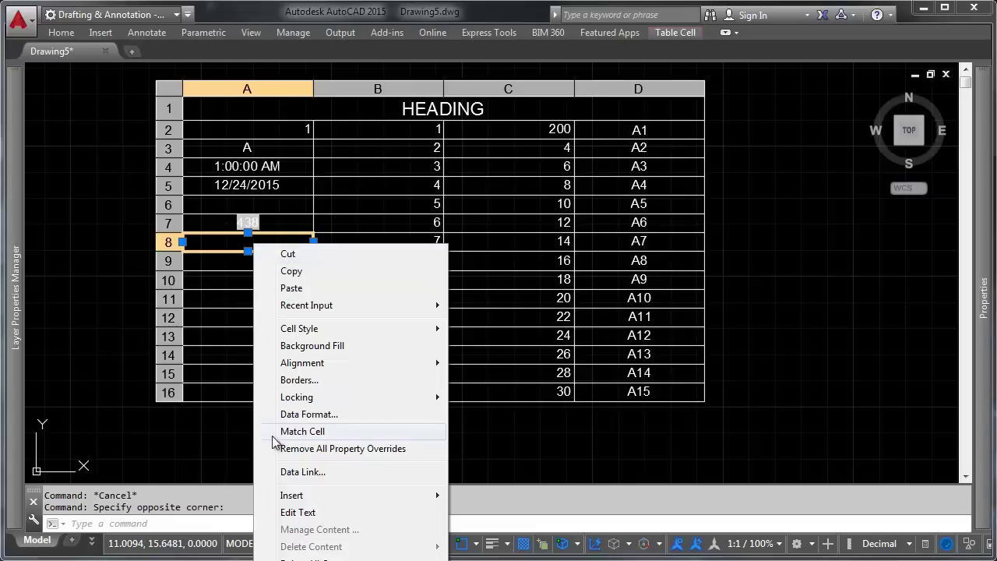
pyautogui.moveTo(312, 498)
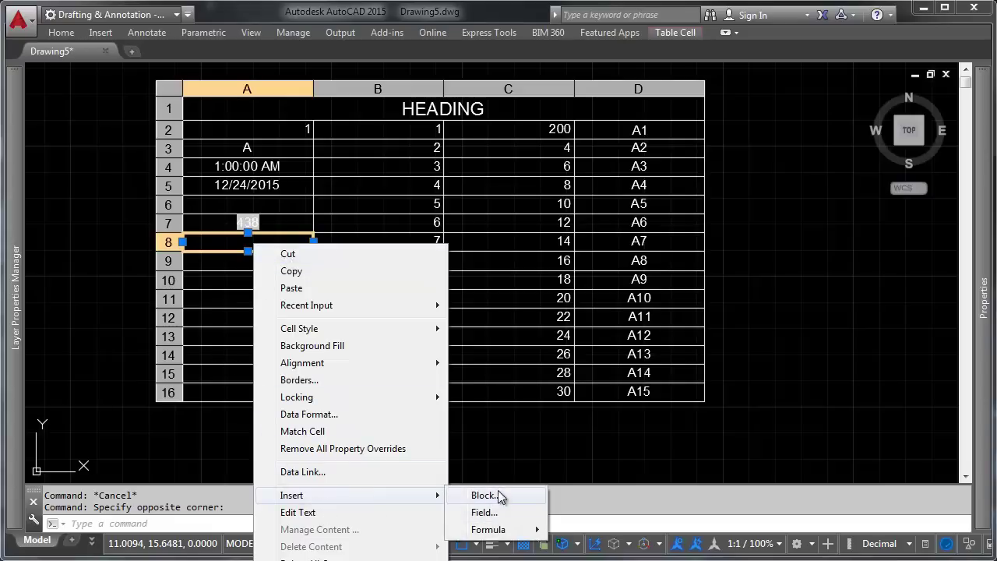
pyautogui.moveTo(496, 532)
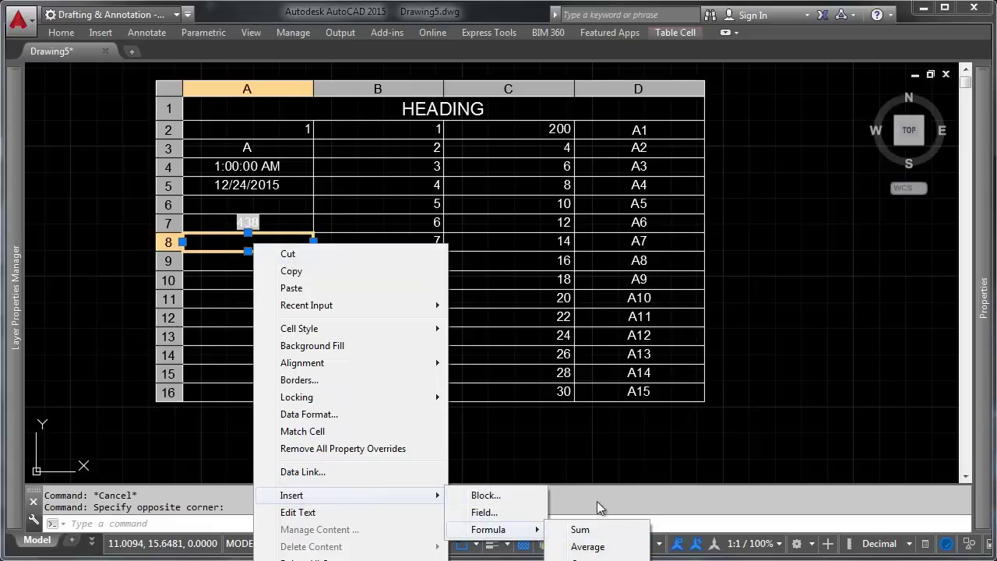
pyautogui.click(503, 325)
pyautogui.moveTo(382, 260); pyautogui.dragTo(414, 117, button='middle')
pyautogui.rightClick(323, 89)
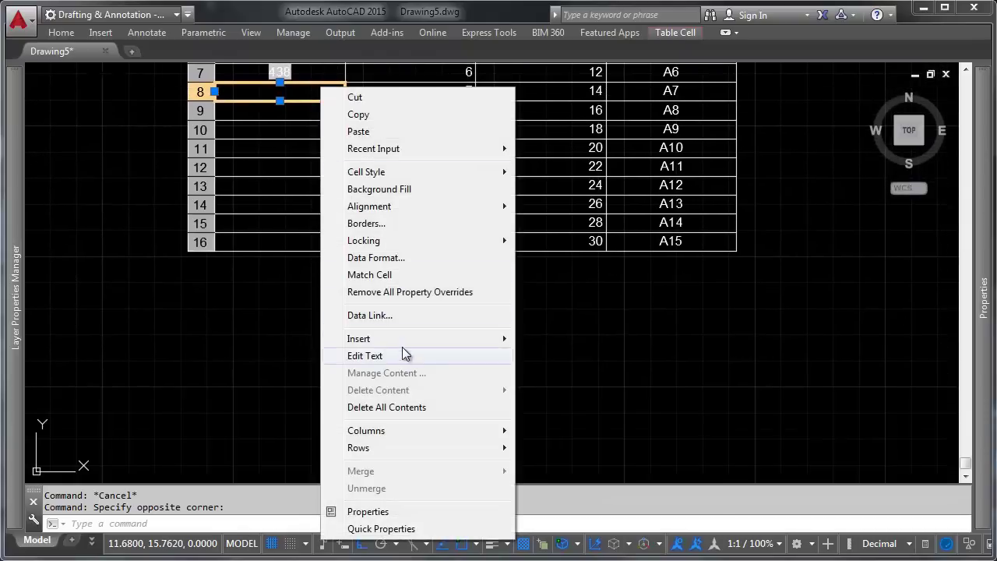
pyautogui.moveTo(436, 339)
pyautogui.moveTo(557, 372)
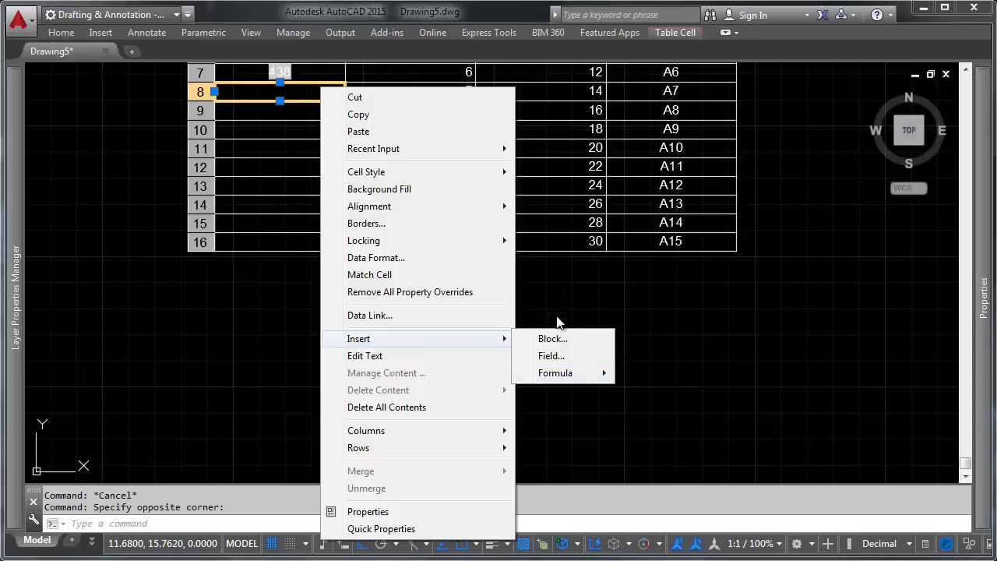
pyautogui.click(567, 354)
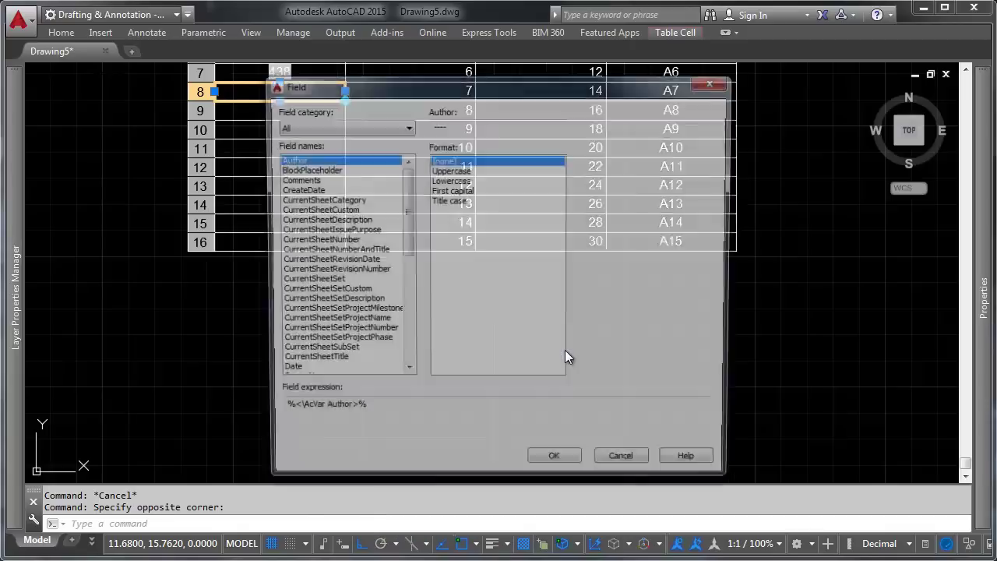
pyautogui.moveTo(412, 226)
pyautogui.mouseDown()
pyautogui.moveTo(405, 330)
pyautogui.moveTo(413, 208)
pyautogui.mouseUp()
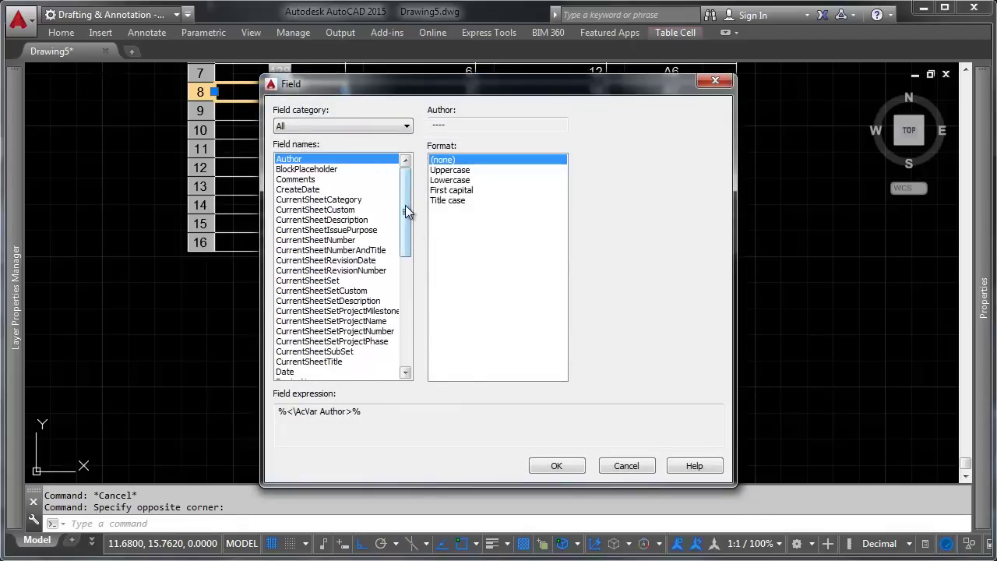
pyautogui.moveTo(406, 212); pyautogui.dragTo(406, 337)
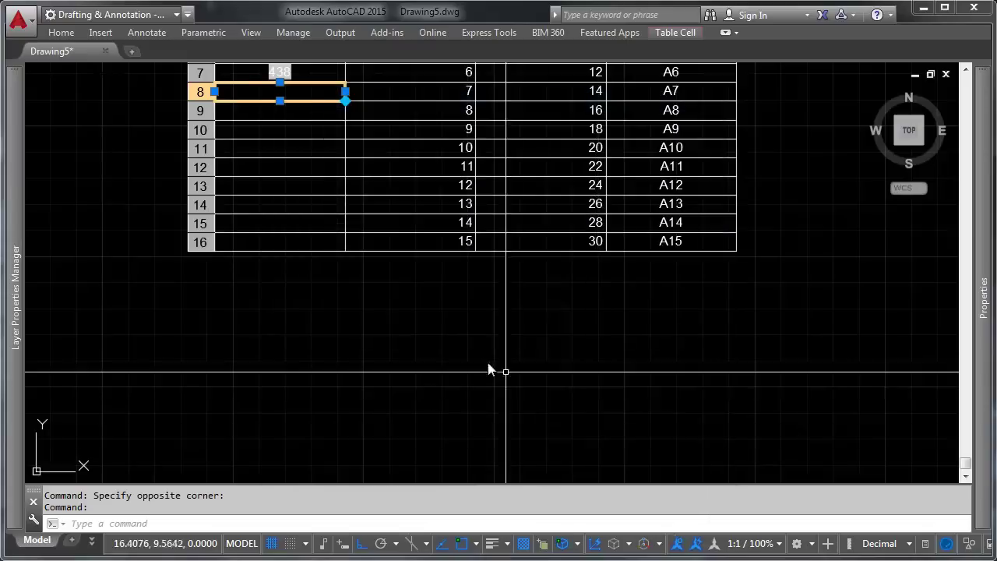
# - Draw a circle to the right of the table
pyautogui.moveTo(412, 238); pyautogui.dragTo(436, 330, button='middle')
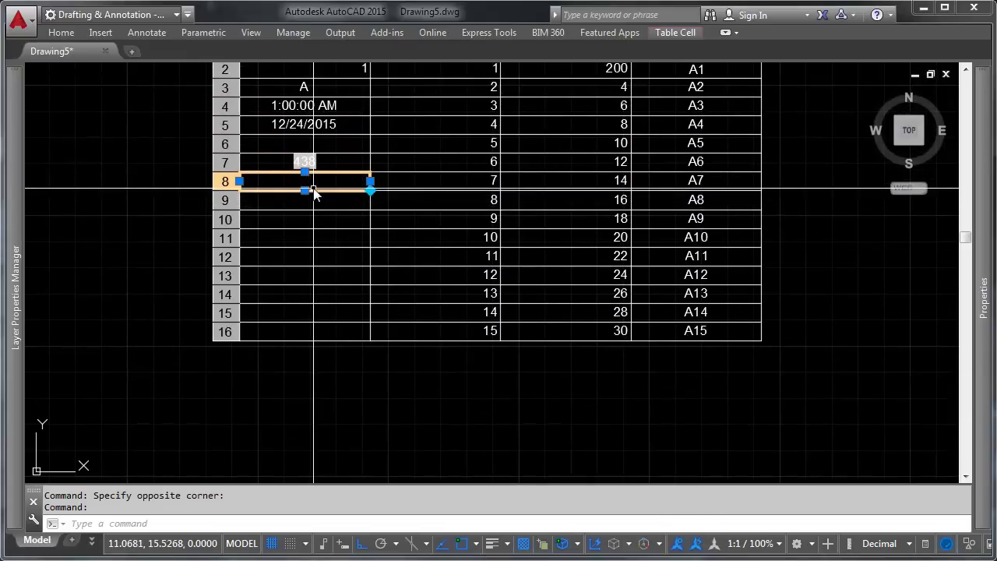
pyautogui.rightClick(317, 186)
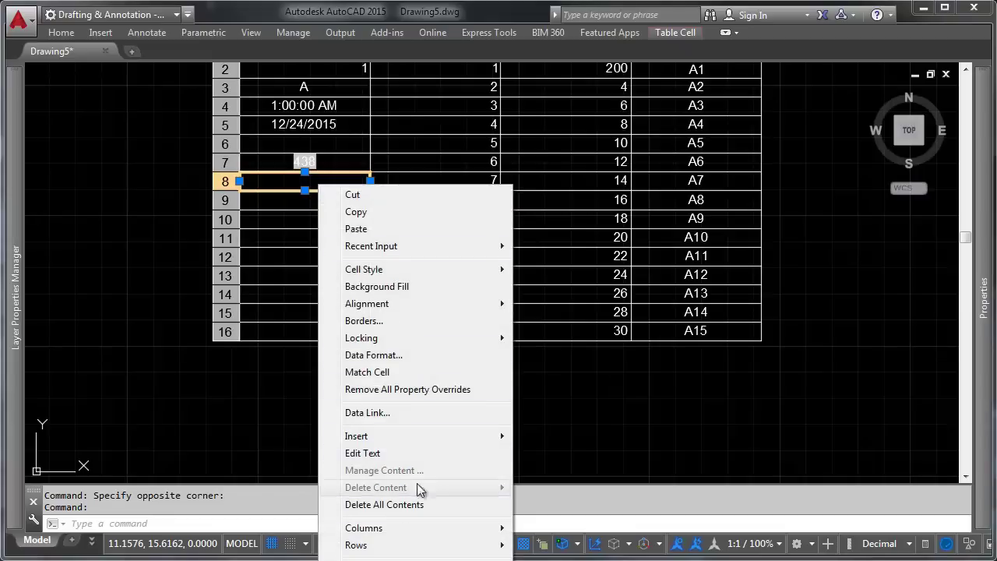
pyautogui.moveTo(449, 436)
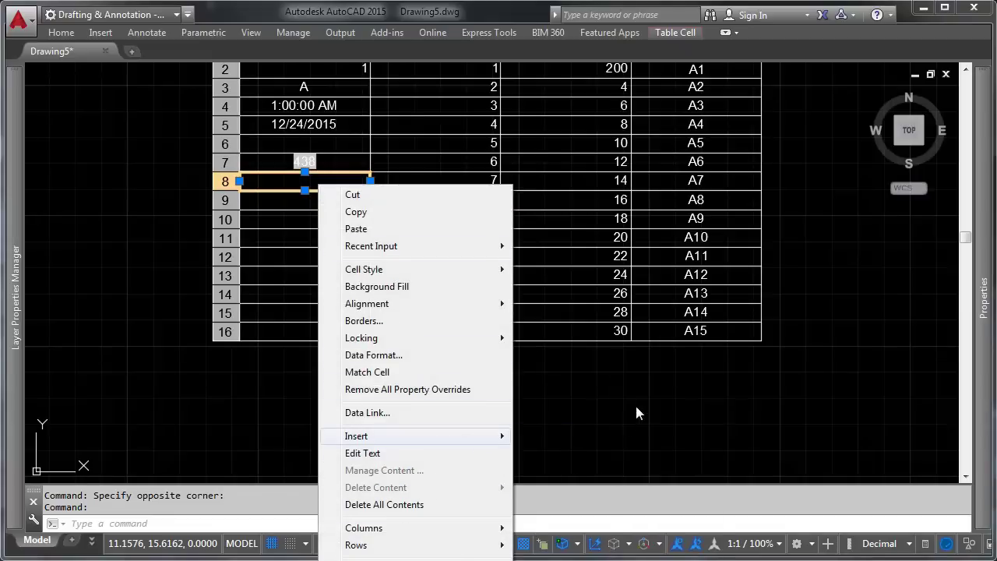
pyautogui.press('Escape')
pyautogui.press('Escape')
pyautogui.moveTo(745, 379); pyautogui.dragTo(550, 389, button='middle')
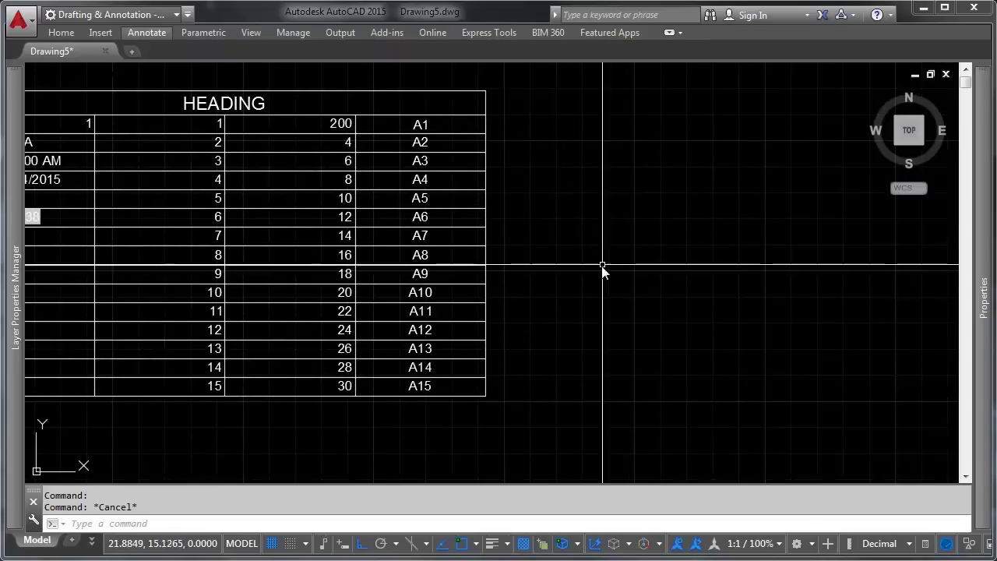
pyautogui.write('c')
pyautogui.press('Return')
pyautogui.click(615, 272)
pyautogui.click(632, 285)
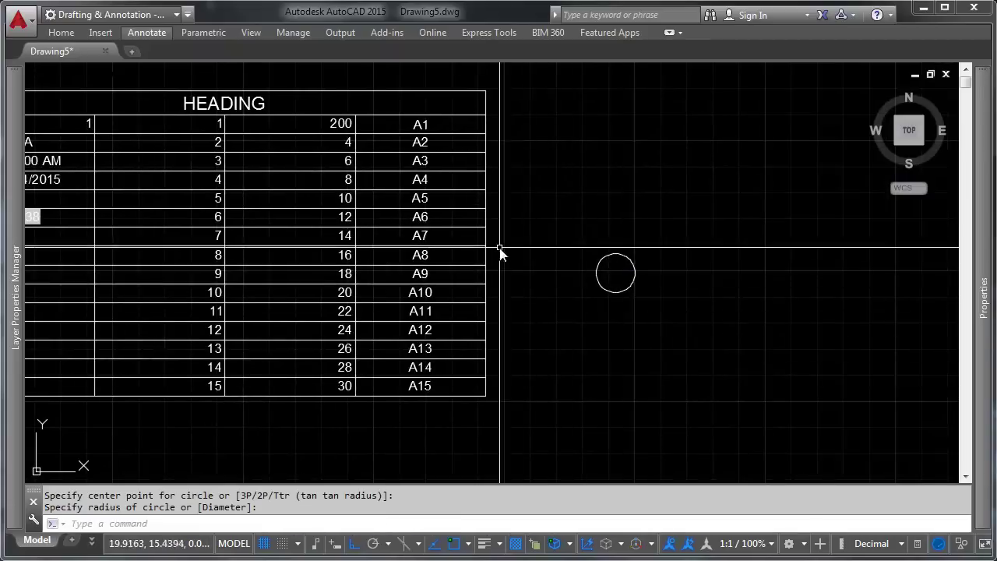
# - Offset the circle inward to create a smaller concentric circle
pyautogui.scroll(2, 615, 272)
pyautogui.scroll(4, 629, 257)
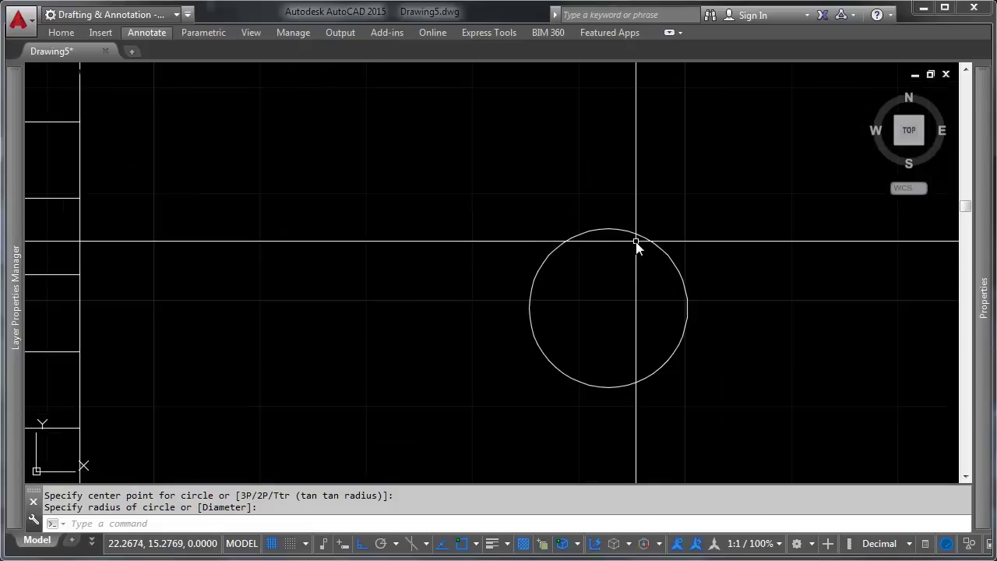
pyautogui.write('o')
pyautogui.press('Return')
pyautogui.click(620, 239)
pyautogui.click(621, 245)
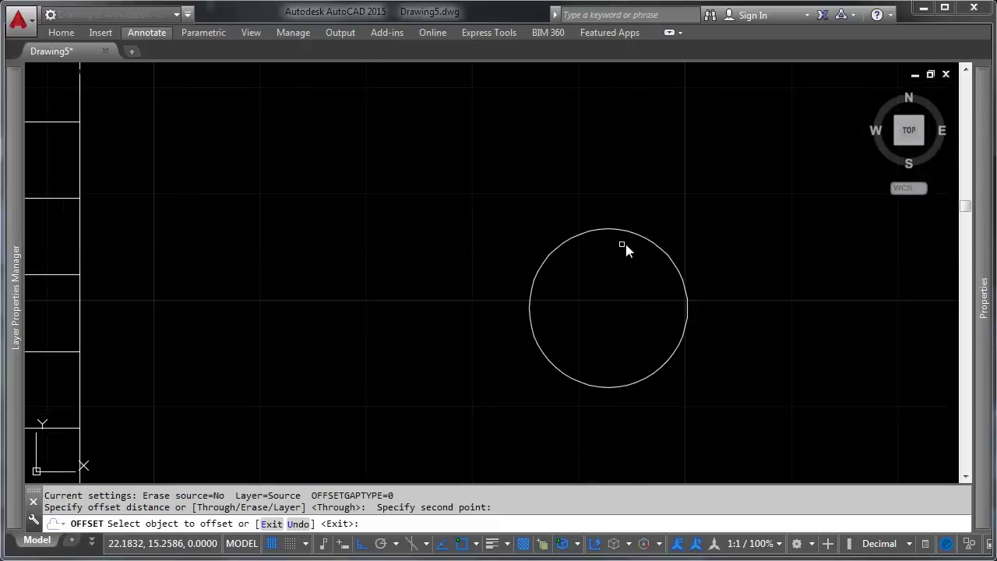
pyautogui.click(645, 239)
pyautogui.click(618, 271)
pyautogui.press('Return')
# - Turn both circles into a block named CIRICLE
pyautogui.click(710, 238)
pyautogui.click(573, 402)
pyautogui.write('BLOCK')
pyautogui.press('Return')
pyautogui.write('CIRICLE')
pyautogui.press('Return')
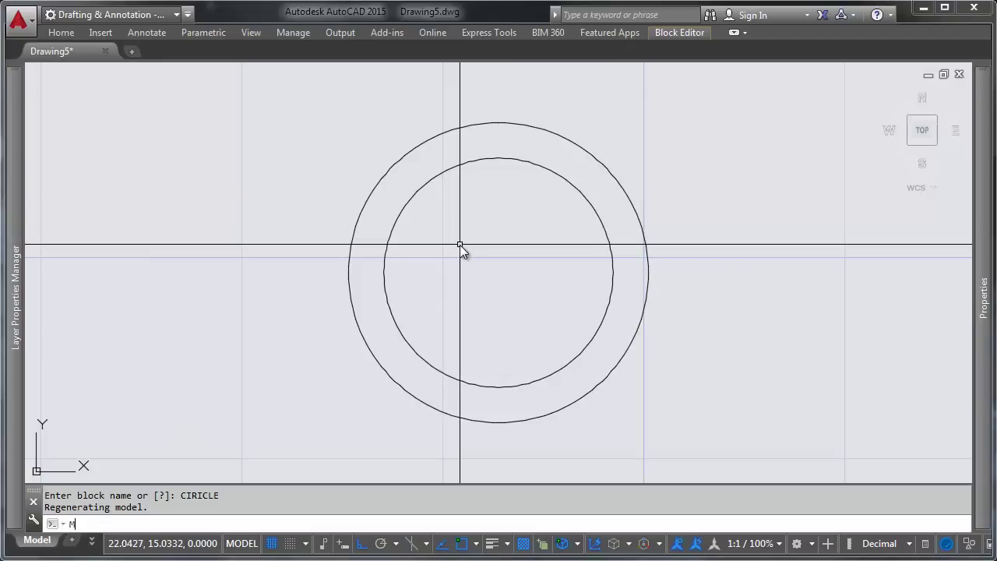
# - In the Block Editor, add multiline text '1' inside the circles
pyautogui.write('EXT')
pyautogui.press('Return')
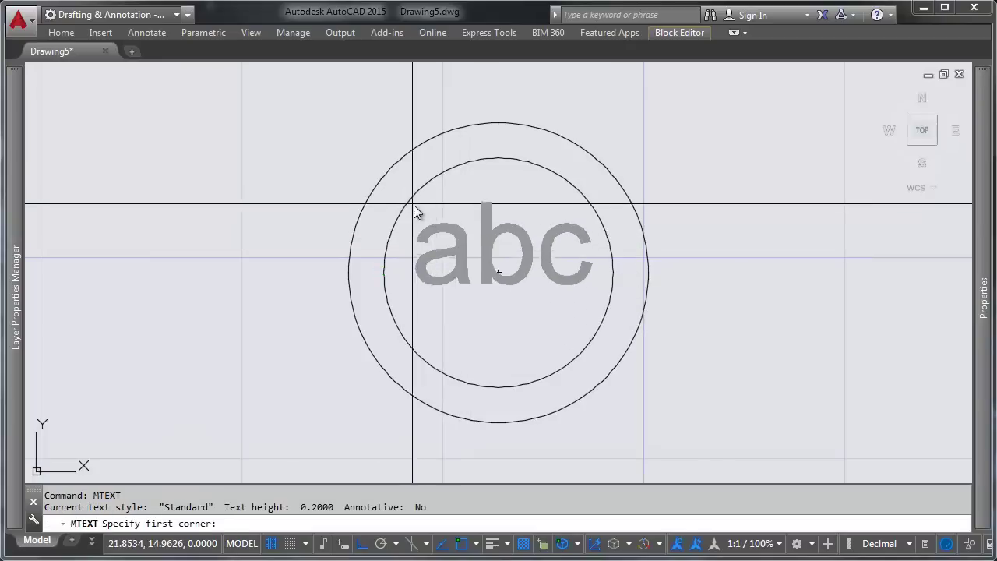
pyautogui.click(425, 200)
pyautogui.click(577, 336)
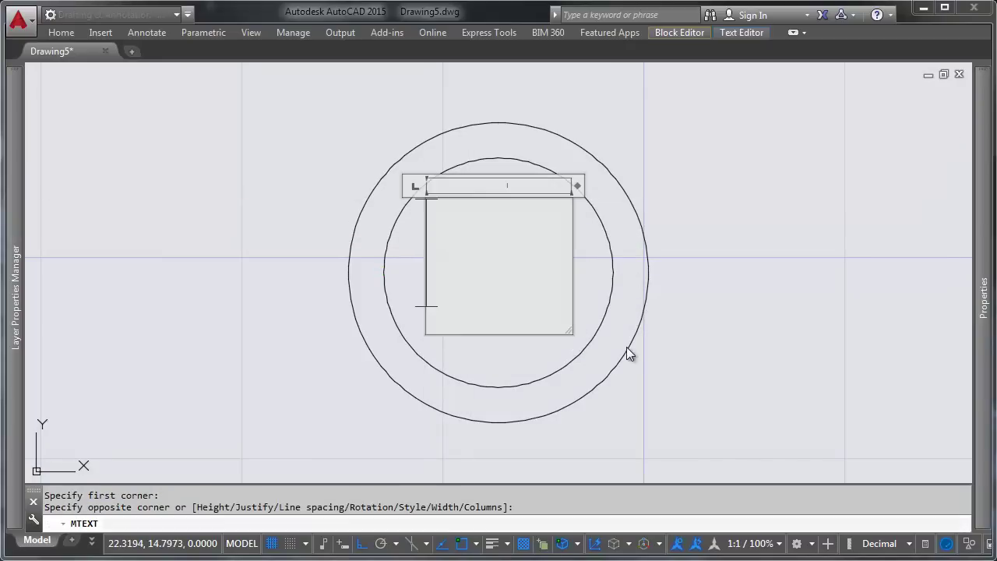
pyautogui.write('1')
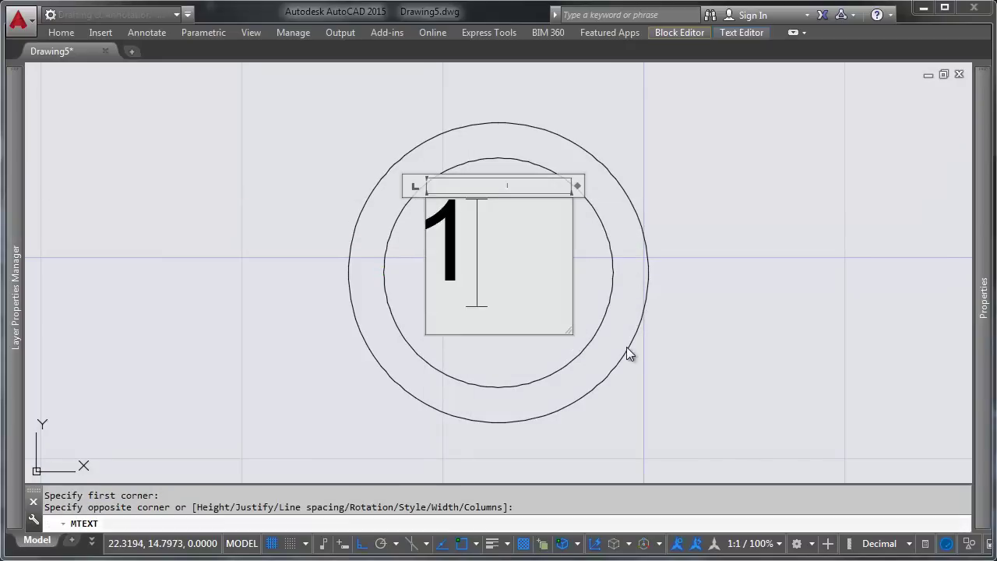
pyautogui.click(698, 237)
# - Move the number 1 to the centre of the circles
pyautogui.write('m')
pyautogui.press('Return')
pyautogui.click(470, 196)
pyautogui.click(453, 229)
pyautogui.press('Return')
pyautogui.click(486, 234)
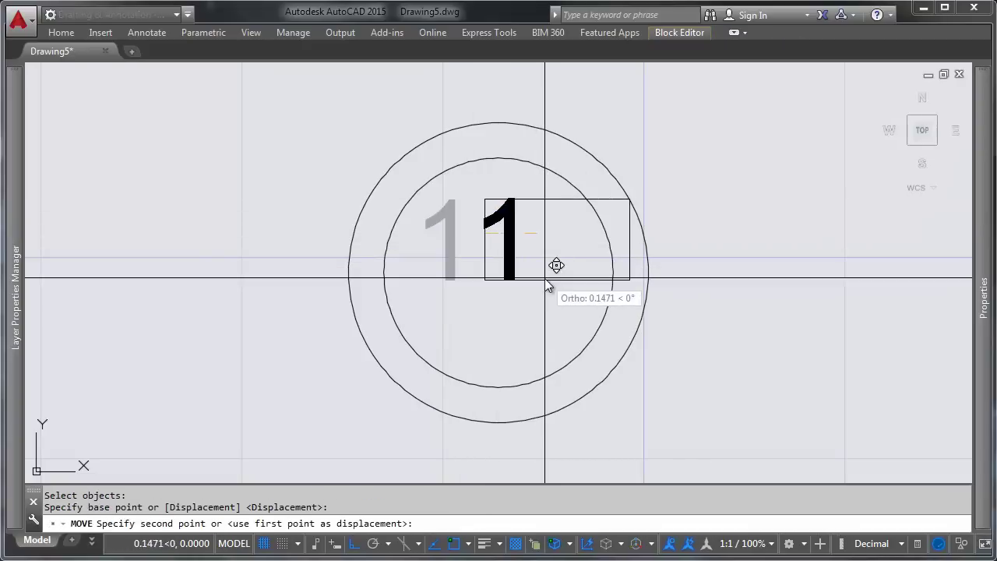
pyautogui.press('F8')
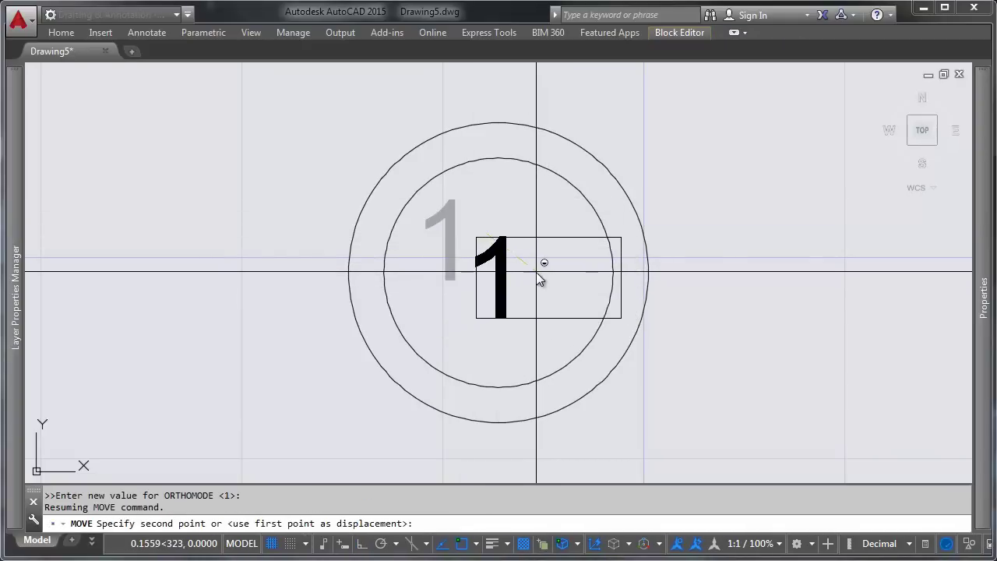
pyautogui.click(534, 269)
# - Save the CIRICLE block with BSAVE and close the Block Editor
pyautogui.write('bs')
pyautogui.press('Return')
pyautogui.write('bc')
pyautogui.press('Return')
# - Cancel the stray selection window and bring the table back into view
pyautogui.click(712, 222)
pyautogui.scroll(-8, 708, 262)
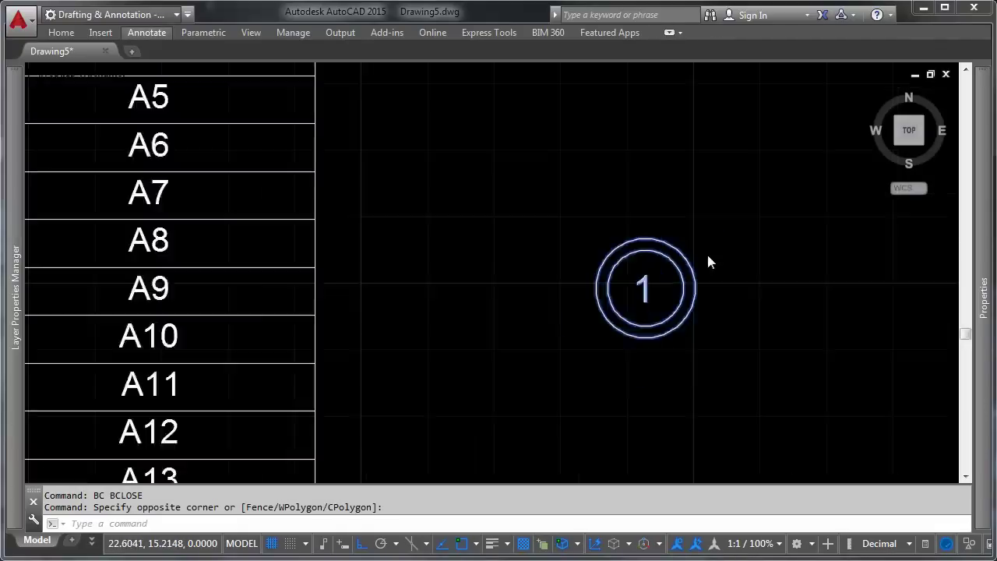
pyautogui.press('Escape')
pyautogui.scroll(5, 444, 240)
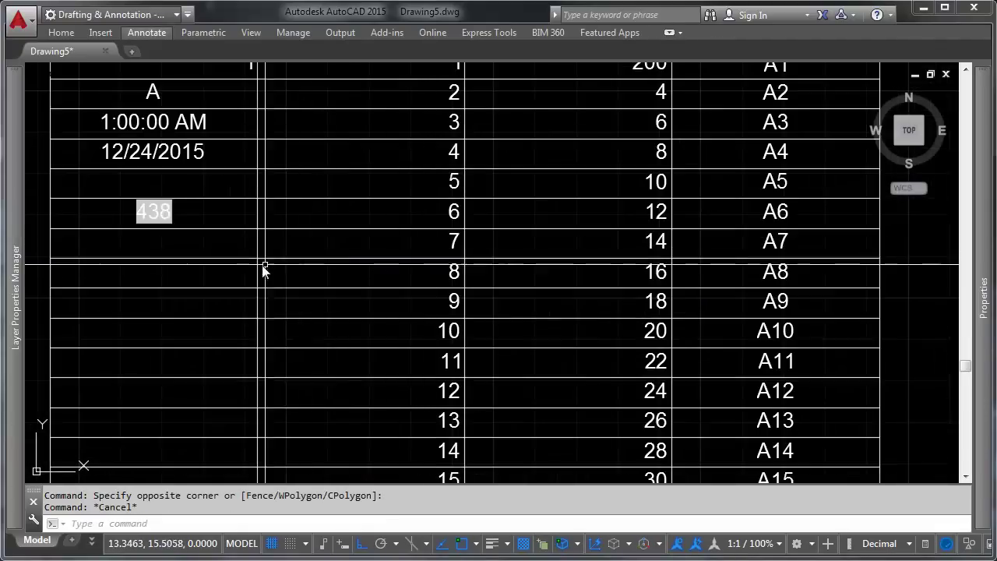
pyautogui.scroll(-1, 251, 262)
pyautogui.moveTo(252, 263); pyautogui.dragTo(303, 137, button='middle')
# - Insert the CIRICLE block into the empty row 8 cell with AutoFit and Top Left alignment
pyautogui.click(303, 138)
pyautogui.rightClick(305, 139)
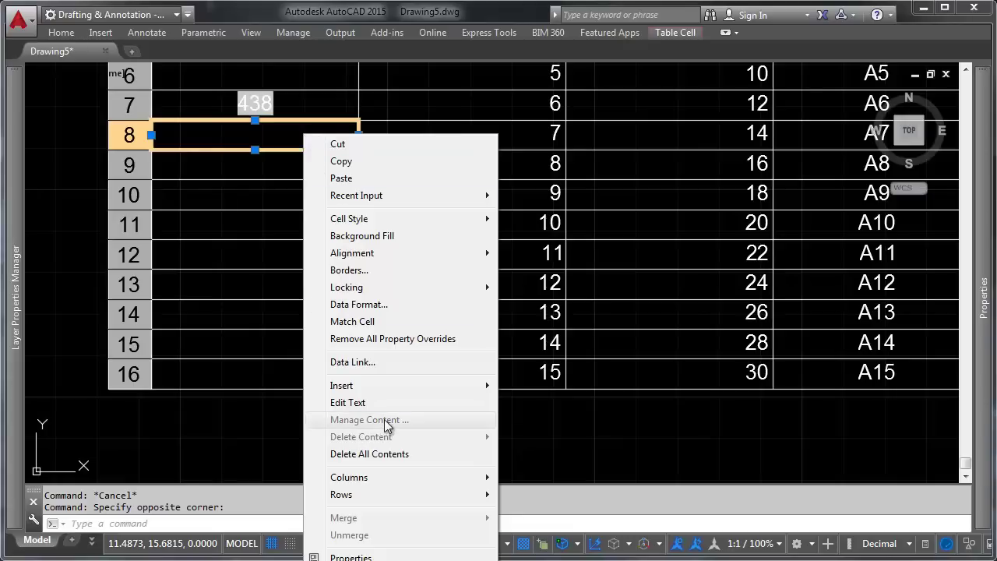
pyautogui.moveTo(393, 387)
pyautogui.click(531, 387)
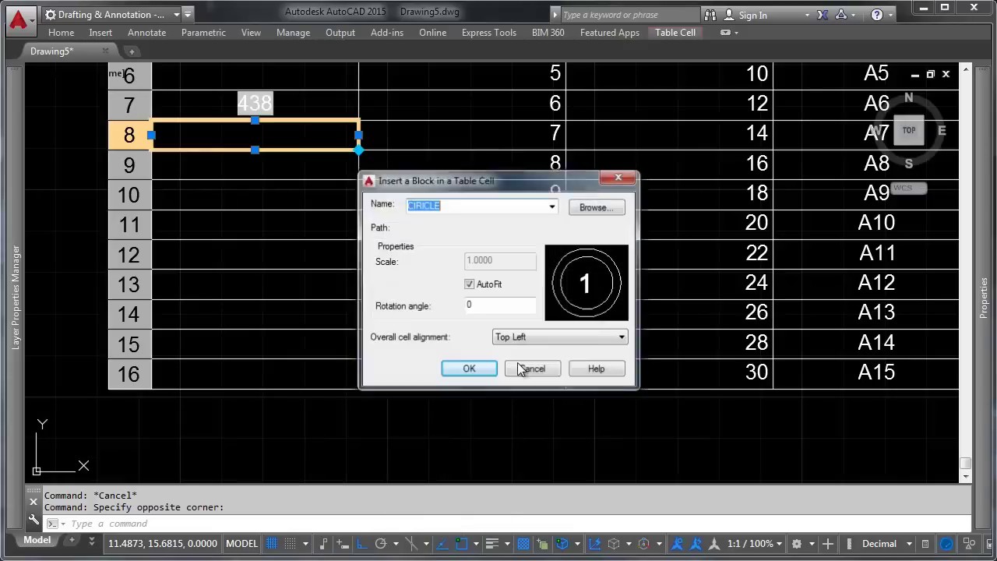
pyautogui.click(551, 207)
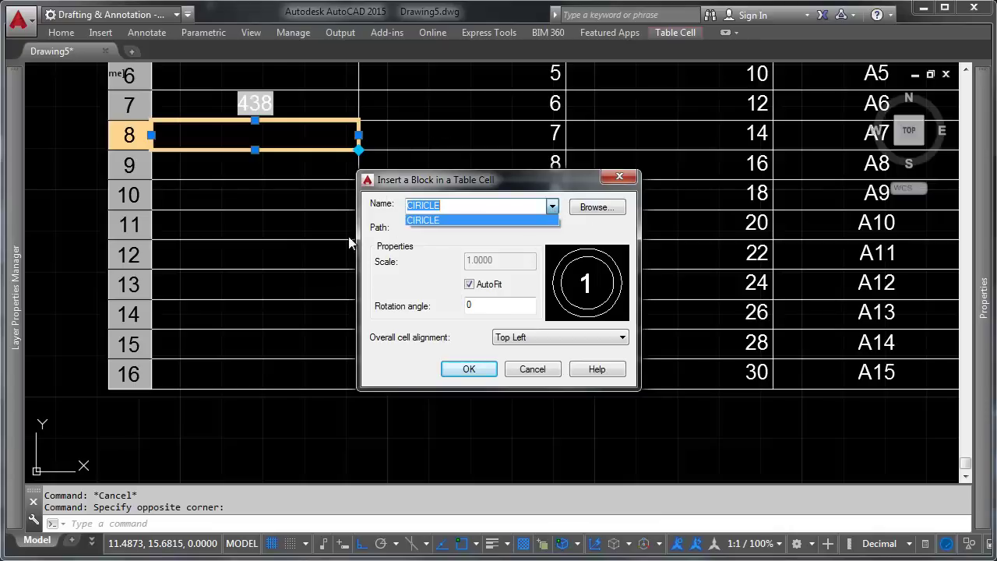
pyautogui.click(470, 372)
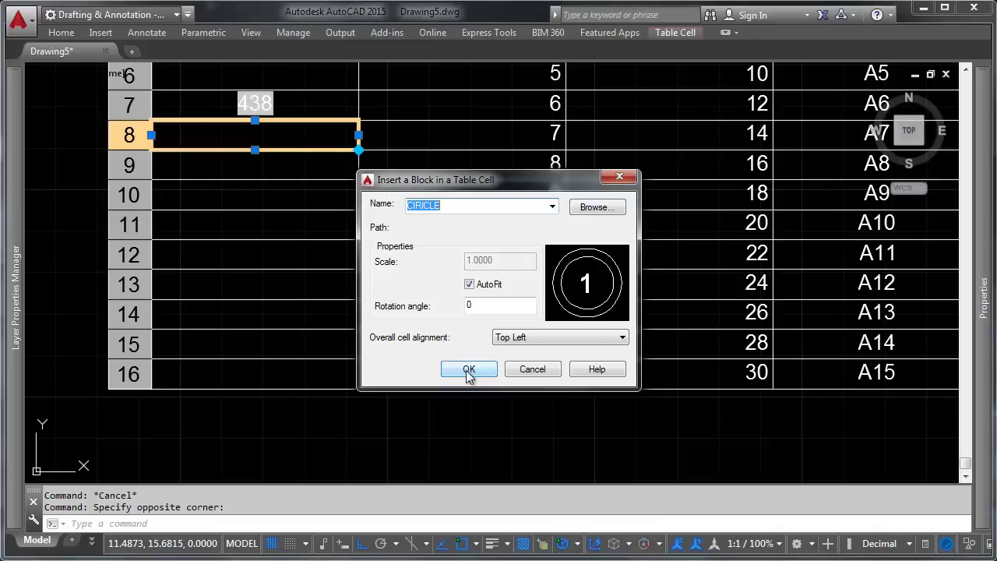
pyautogui.click(469, 372)
pyautogui.moveTo(327, 272); pyautogui.dragTo(348, 244, button='middle')
pyautogui.press('Escape')
pyautogui.scroll(-2, 312, 249)
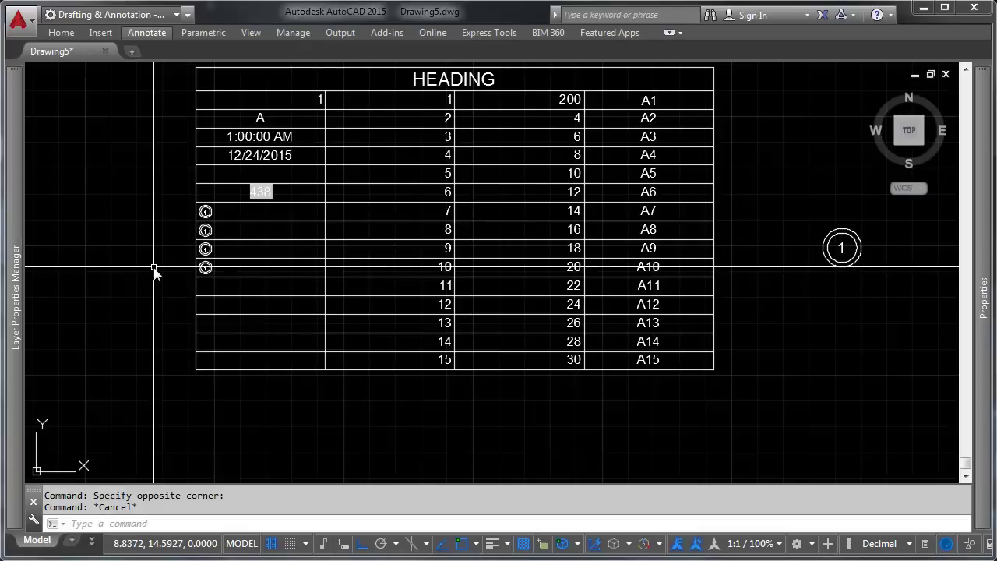
# - Set cells A8–A11 to Middle Center alignment so the circle blocks are centred
pyautogui.click(248, 207)
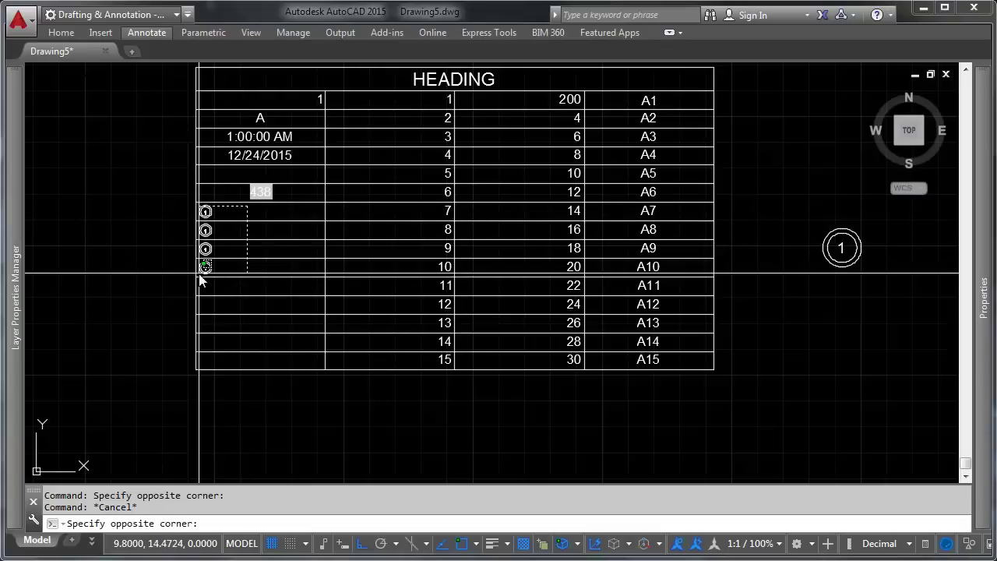
pyautogui.click(199, 281)
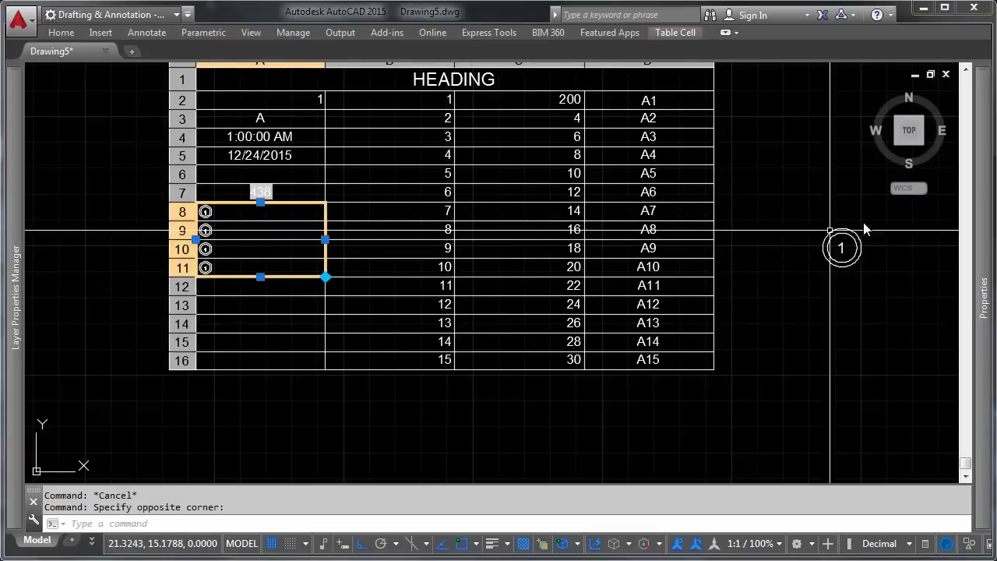
pyautogui.moveTo(975, 212)
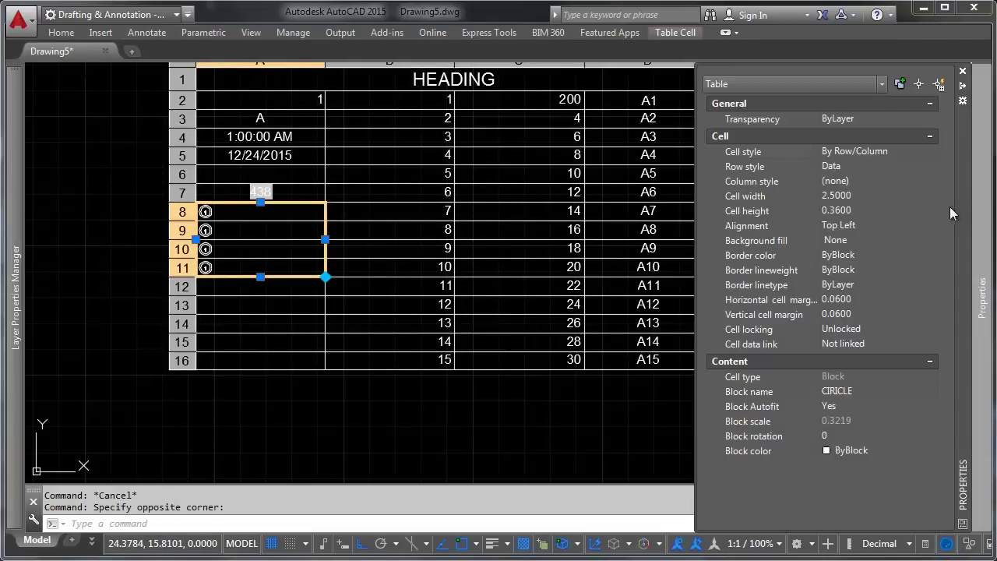
pyautogui.click(878, 225)
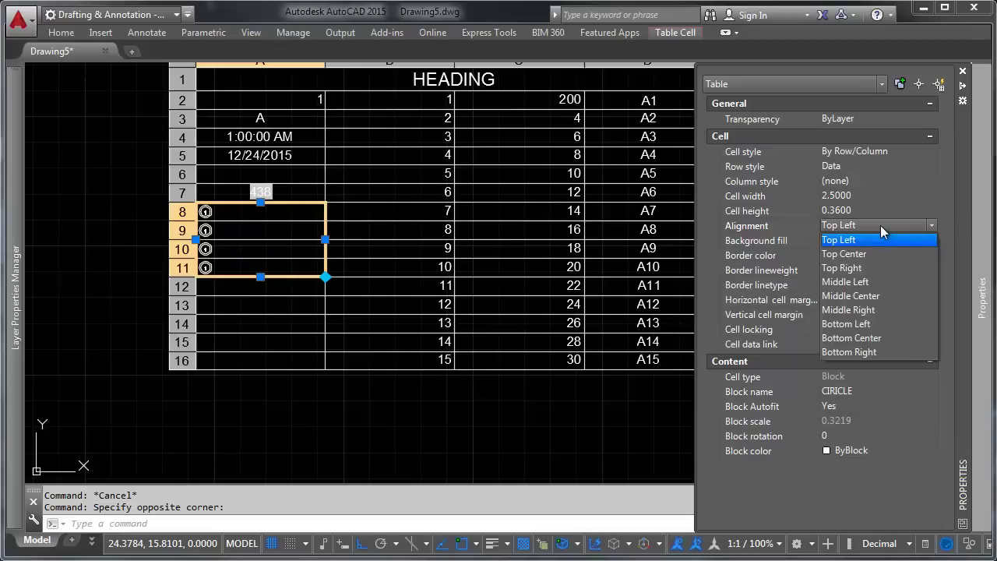
pyautogui.click(866, 294)
pyautogui.press('Escape')
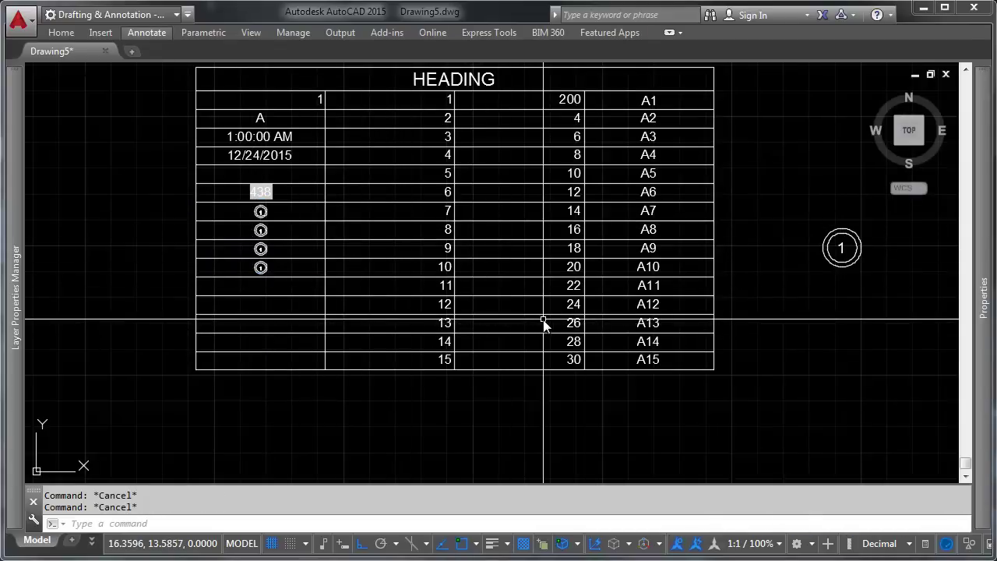
pyautogui.scroll(-4, 528, 304)
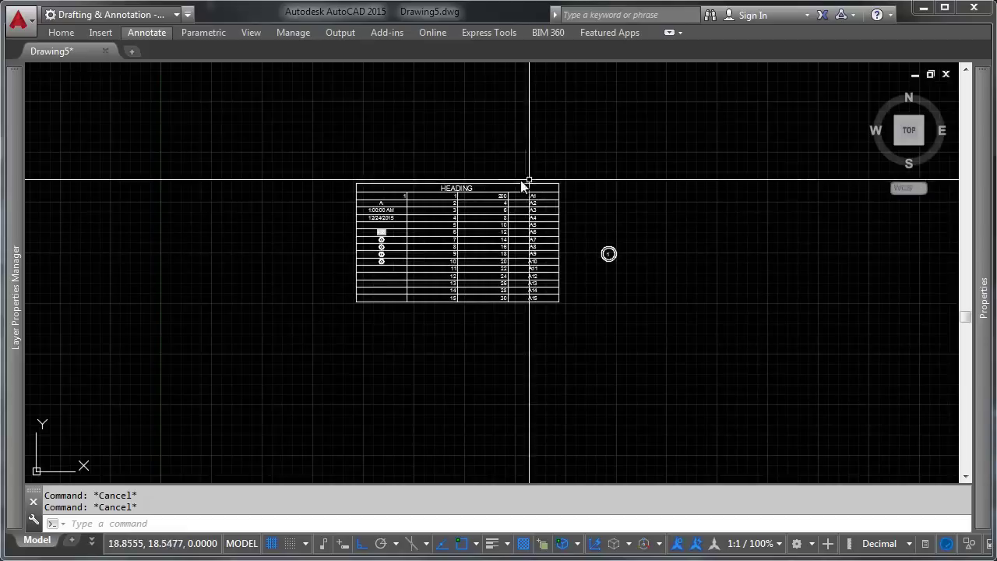
# - Drag the table's break grip up to row 7, moving rows A8–A15 into a side-by-side section
pyautogui.moveTo(494, 211); pyautogui.dragTo(501, 183, button='middle')
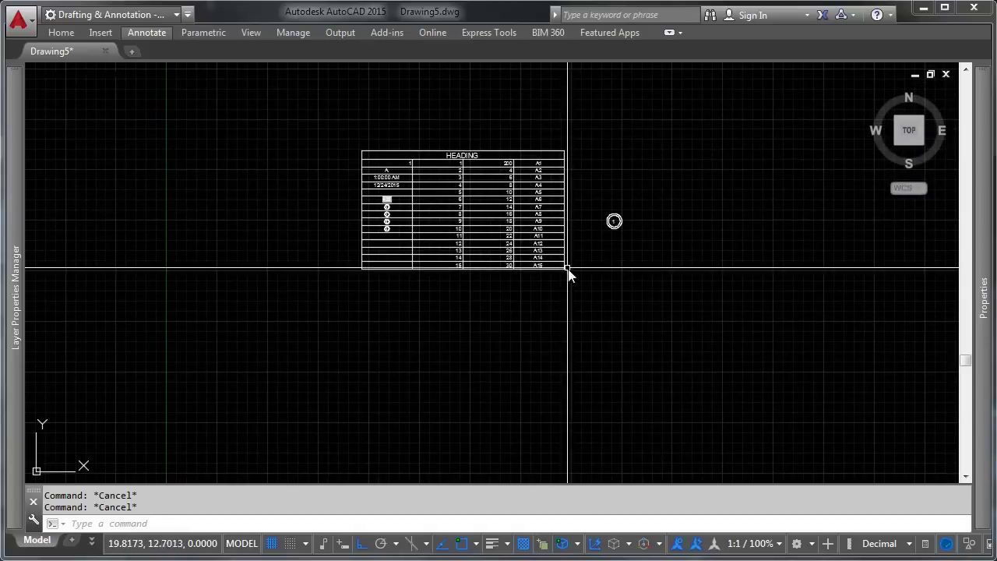
pyautogui.click(581, 289)
pyautogui.click(342, 137)
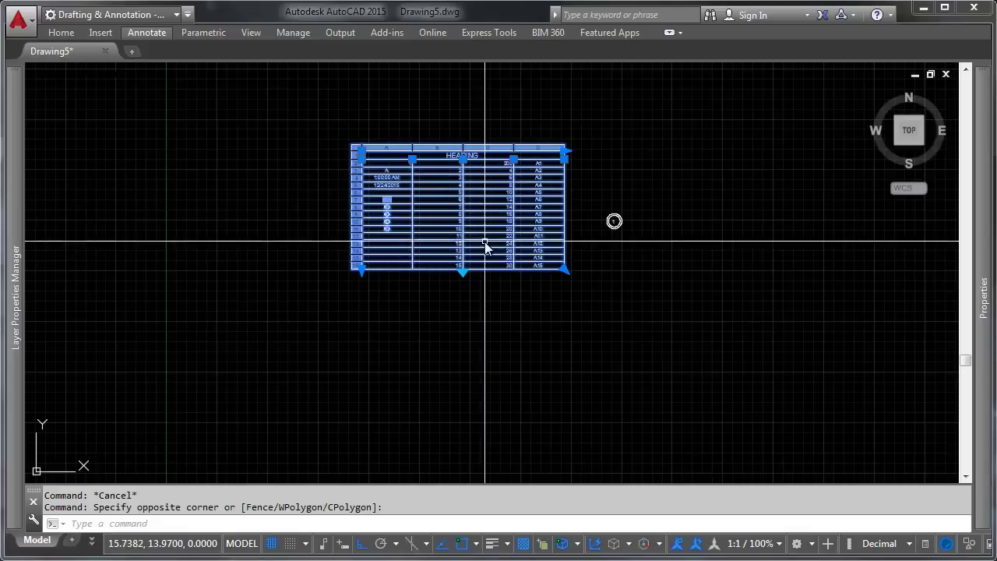
pyautogui.scroll(5, 464, 275)
pyautogui.scroll(-4, 466, 274)
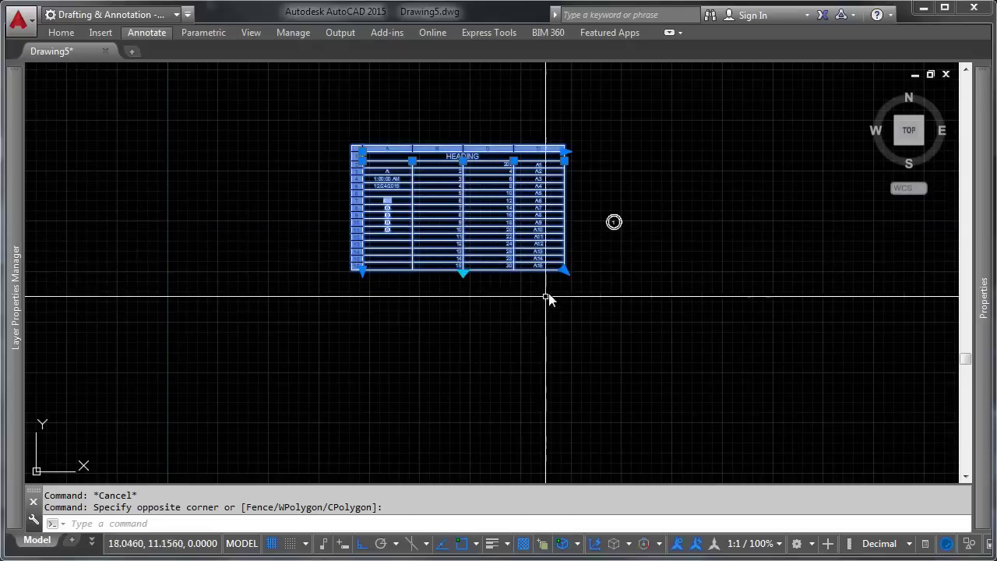
pyautogui.press('Escape')
pyautogui.click(576, 138)
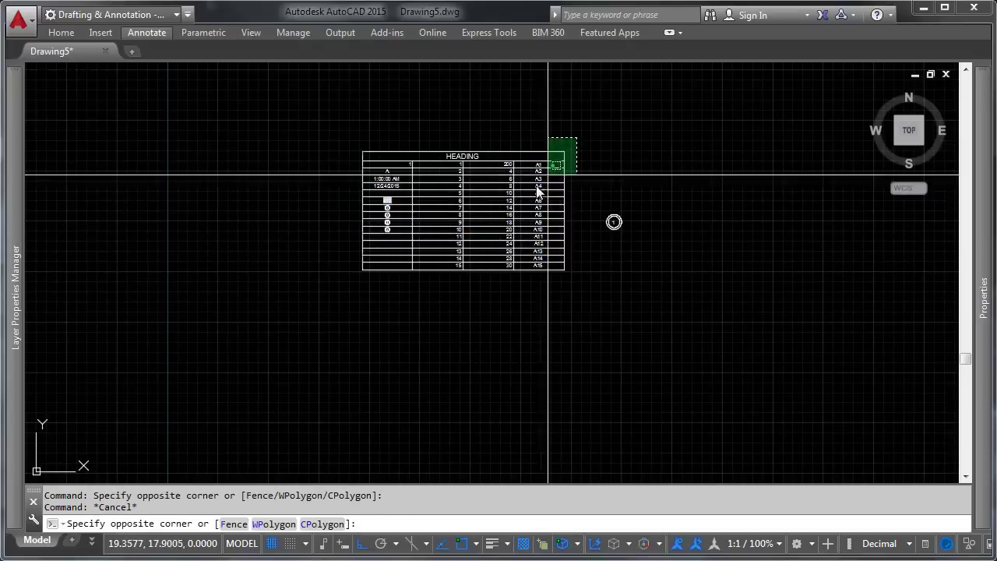
pyautogui.click(354, 292)
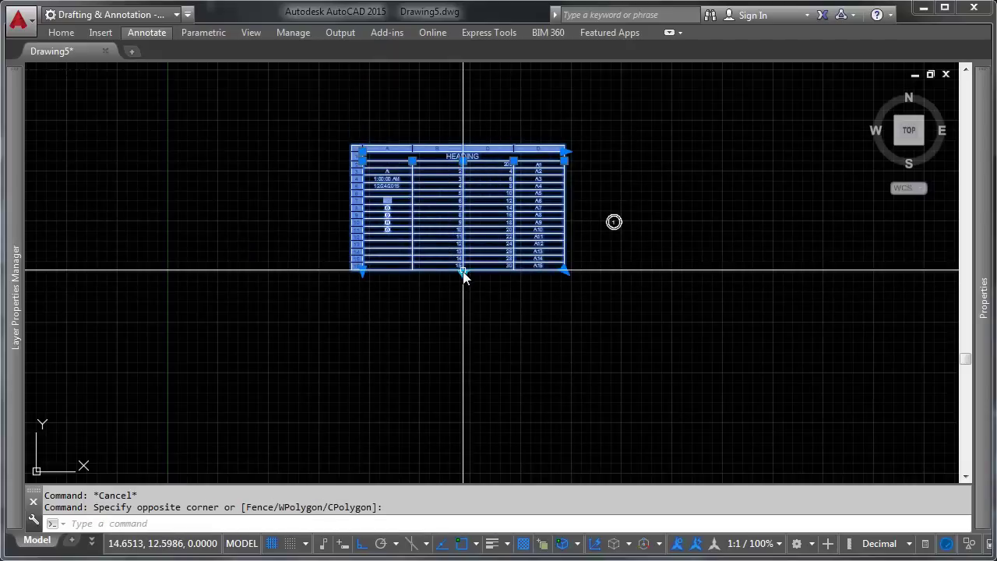
pyautogui.click(462, 273)
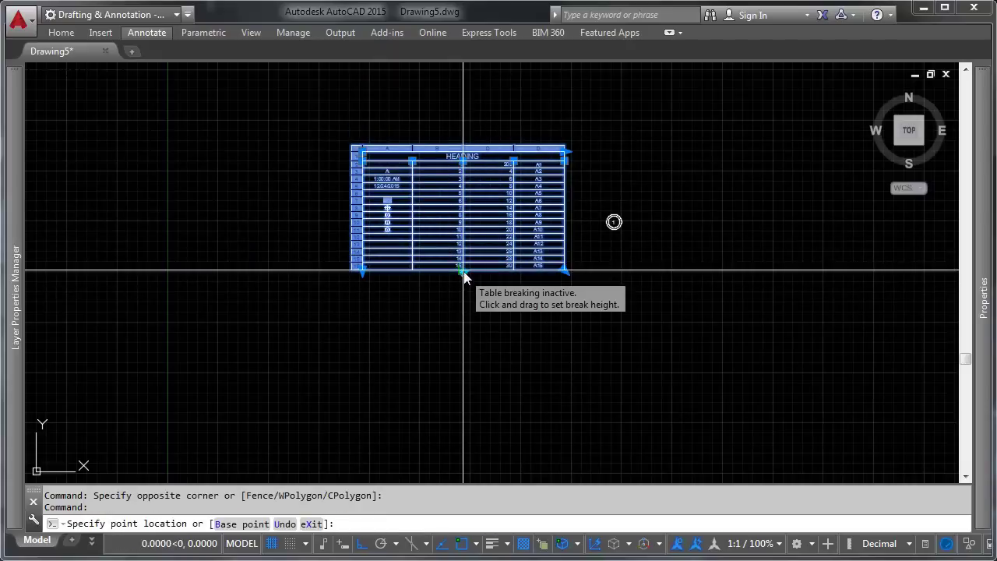
pyautogui.click(465, 221)
pyautogui.press('Escape')
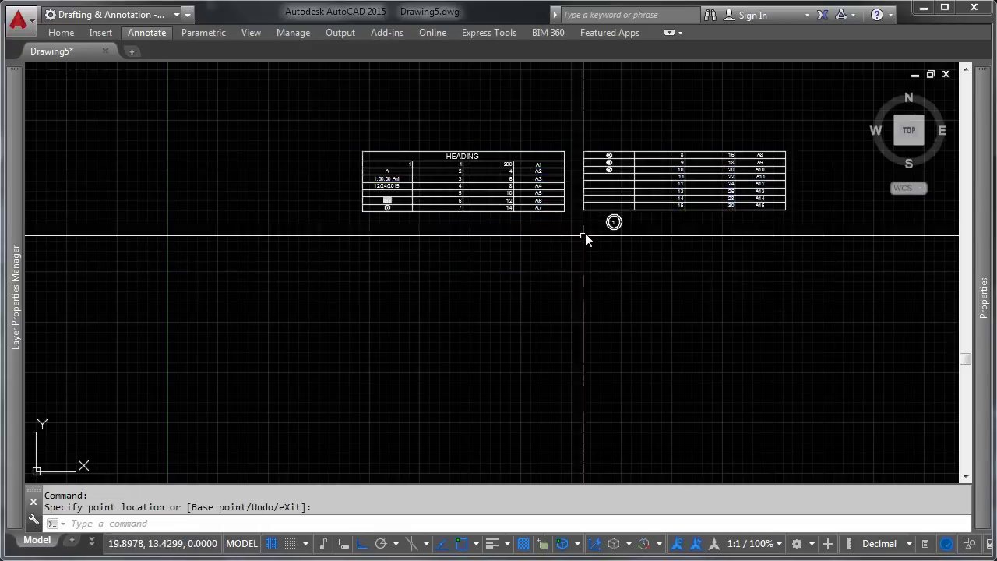
pyautogui.moveTo(621, 182); pyautogui.dragTo(612, 196, button='middle')
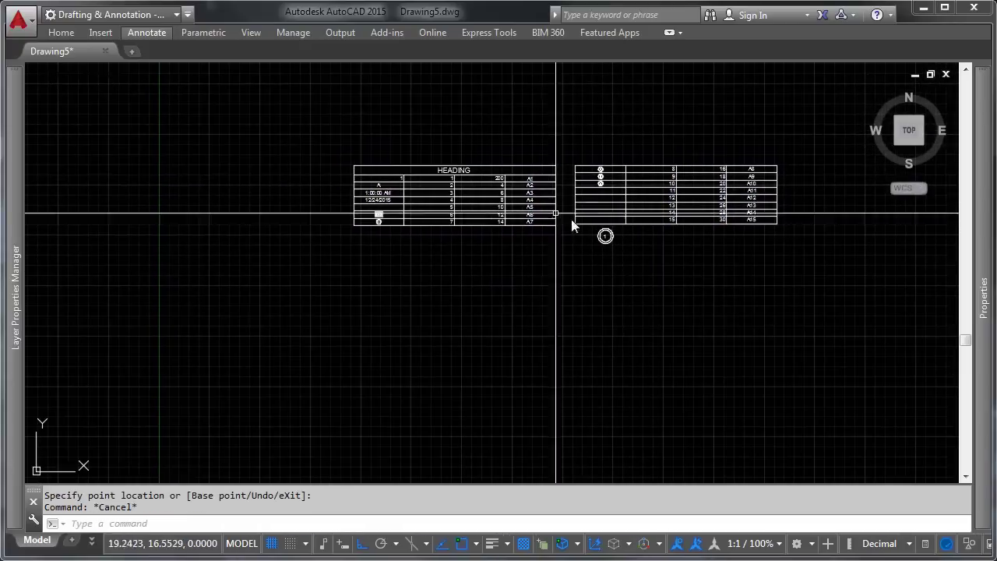
# - Set the split table's Repeat top labels property to Yes
pyautogui.scroll(3, 498, 171)
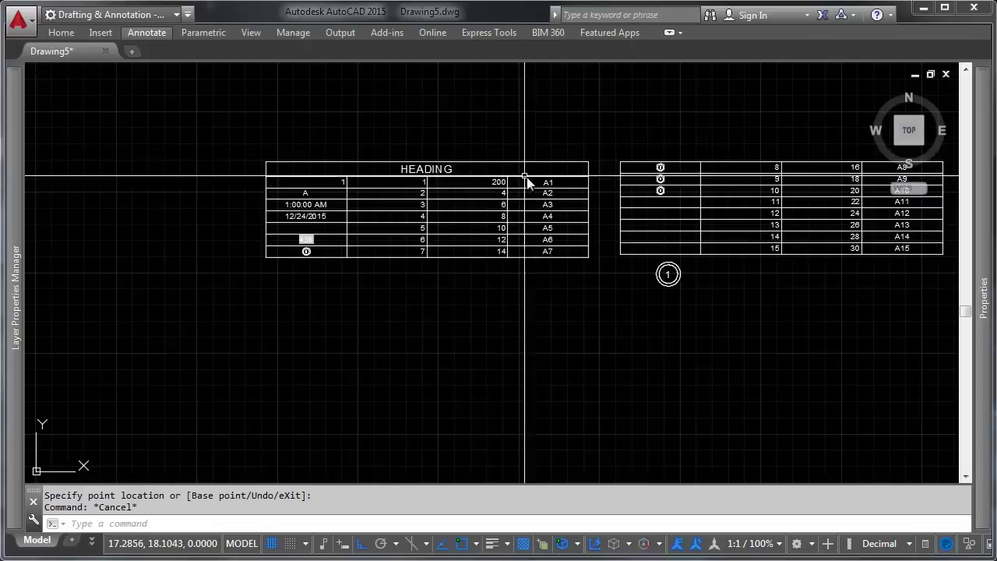
pyautogui.click(596, 144)
pyautogui.click(244, 329)
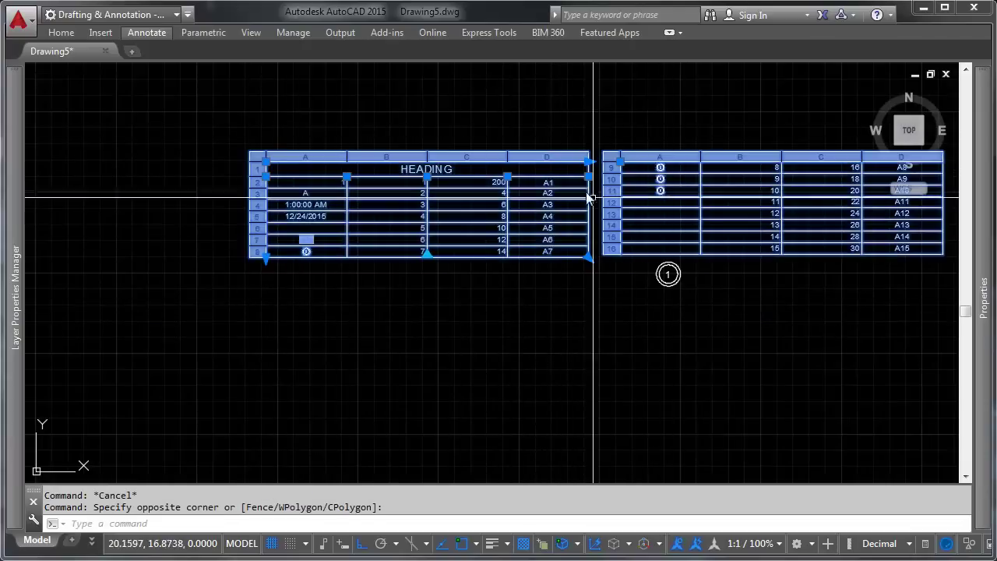
pyautogui.moveTo(983, 290)
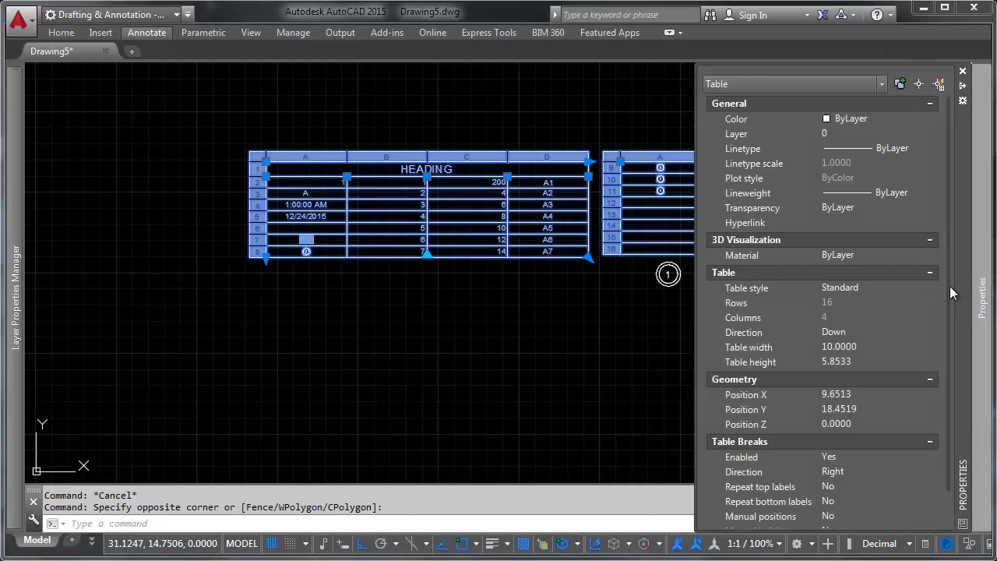
pyautogui.scroll(-1, 947, 349)
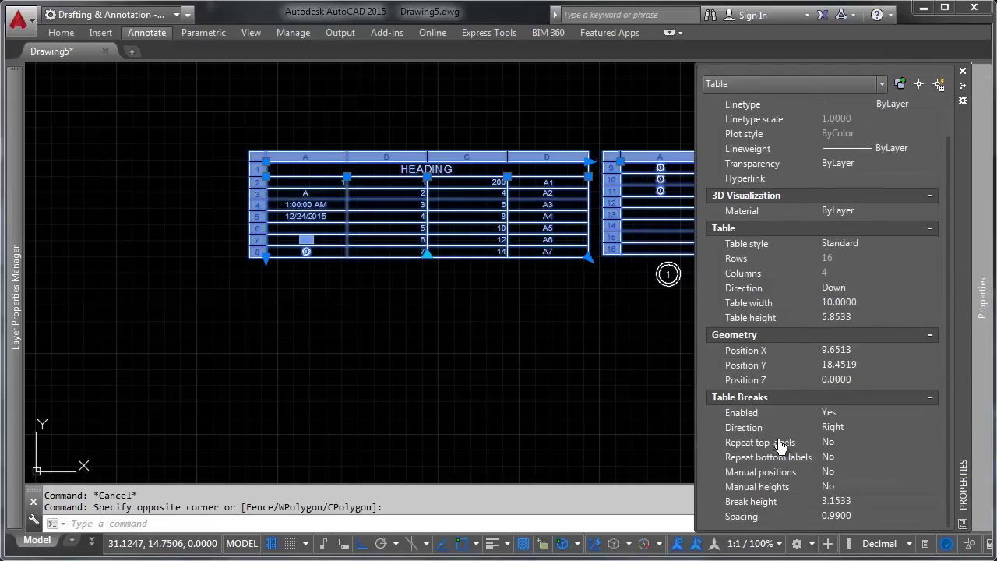
pyautogui.click(857, 440)
pyautogui.click(857, 440)
pyautogui.click(852, 457)
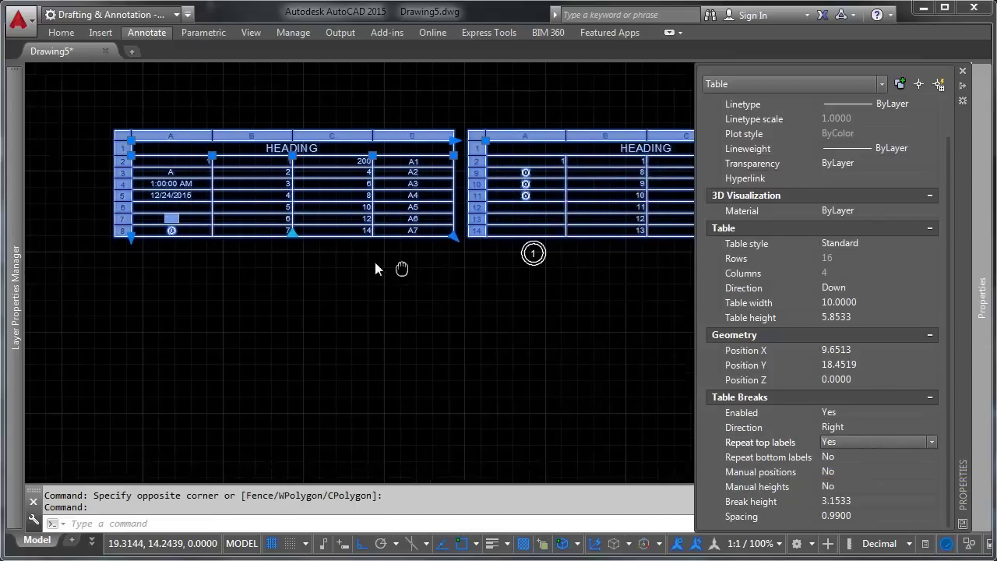
pyautogui.press('Escape')
pyautogui.scroll(-4, 552, 291)
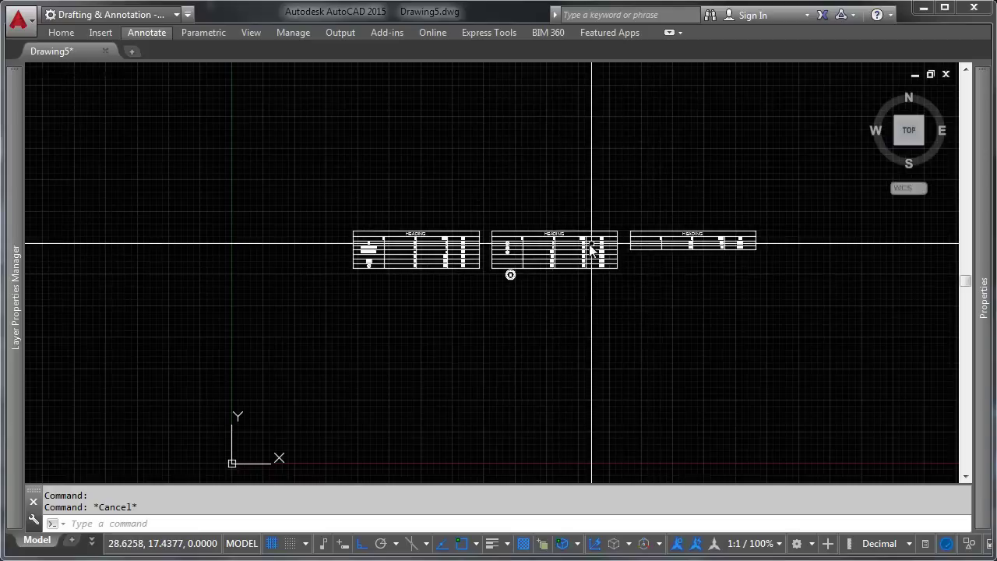
pyautogui.scroll(2, 589, 278)
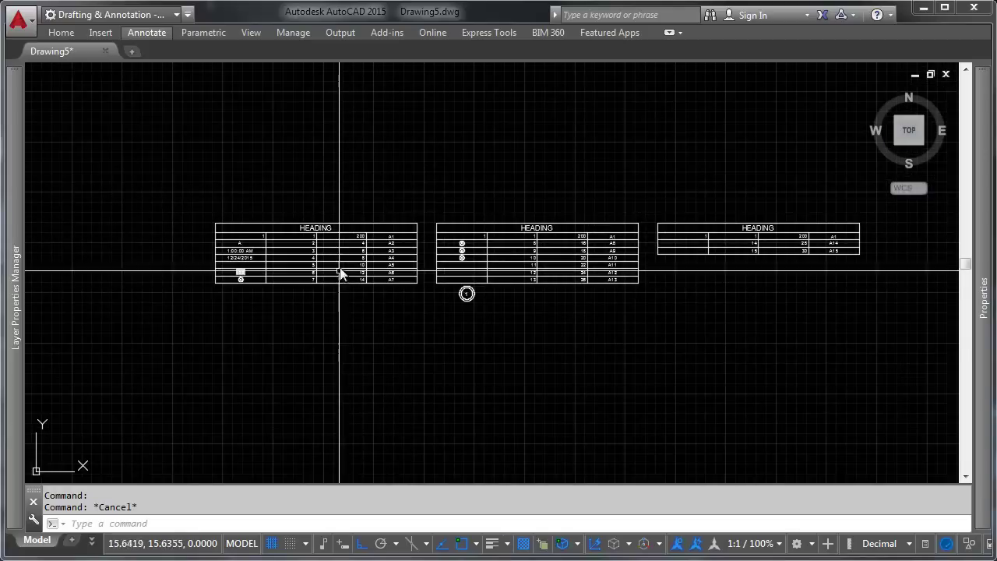
# - Set the table's Break height to 5 in the Properties palette
pyautogui.click(420, 210)
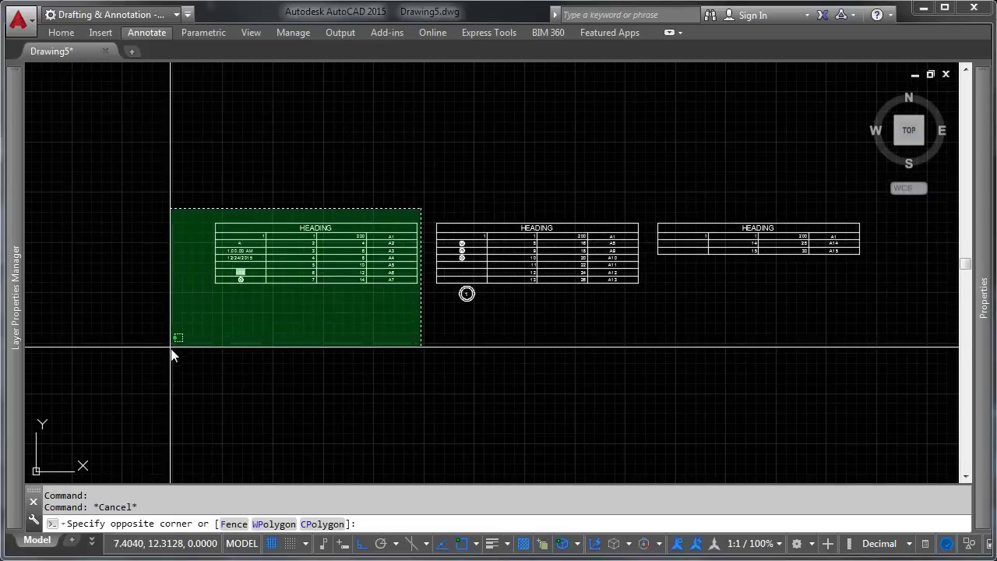
pyautogui.click(173, 349)
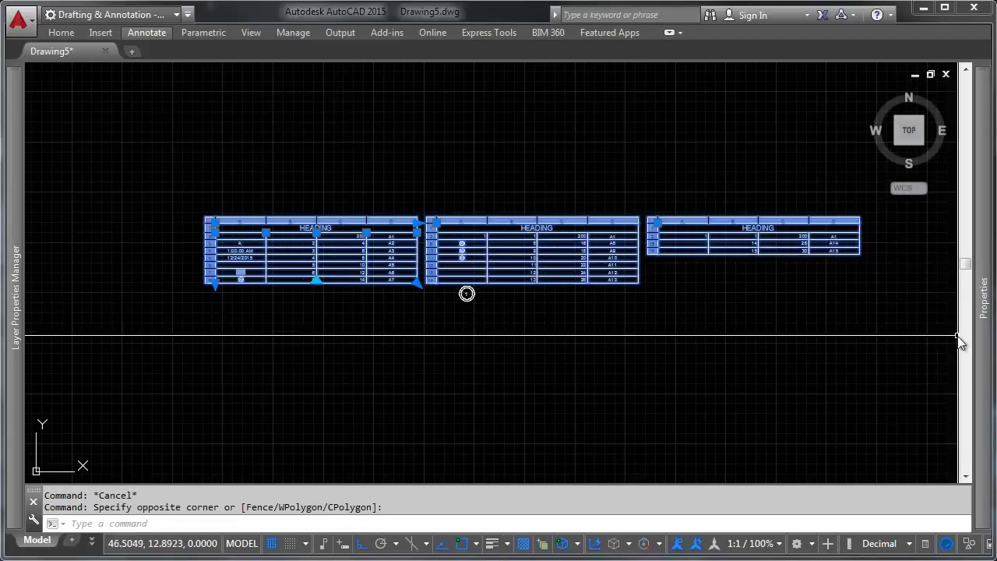
pyautogui.moveTo(985, 340)
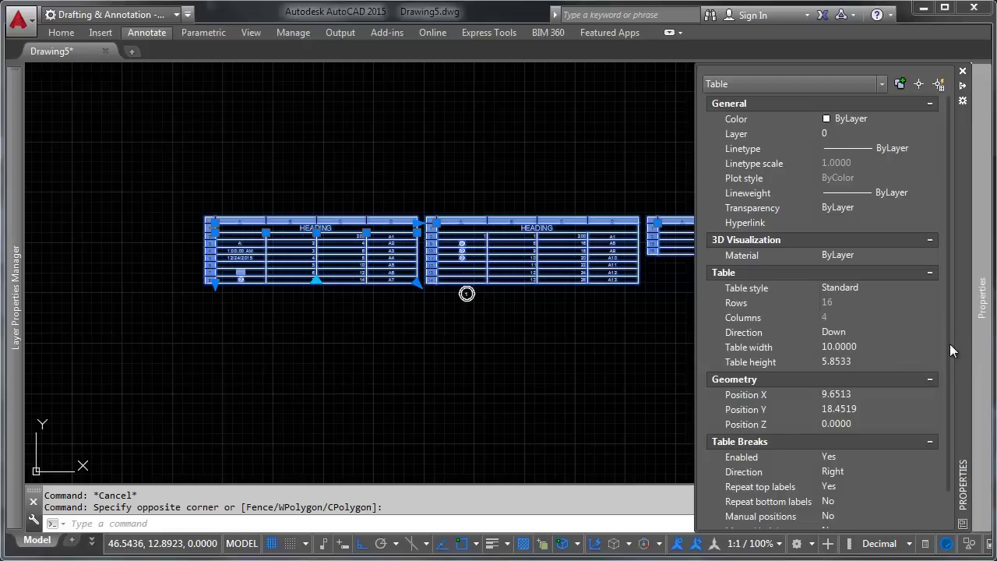
pyautogui.scroll(-1, 948, 366)
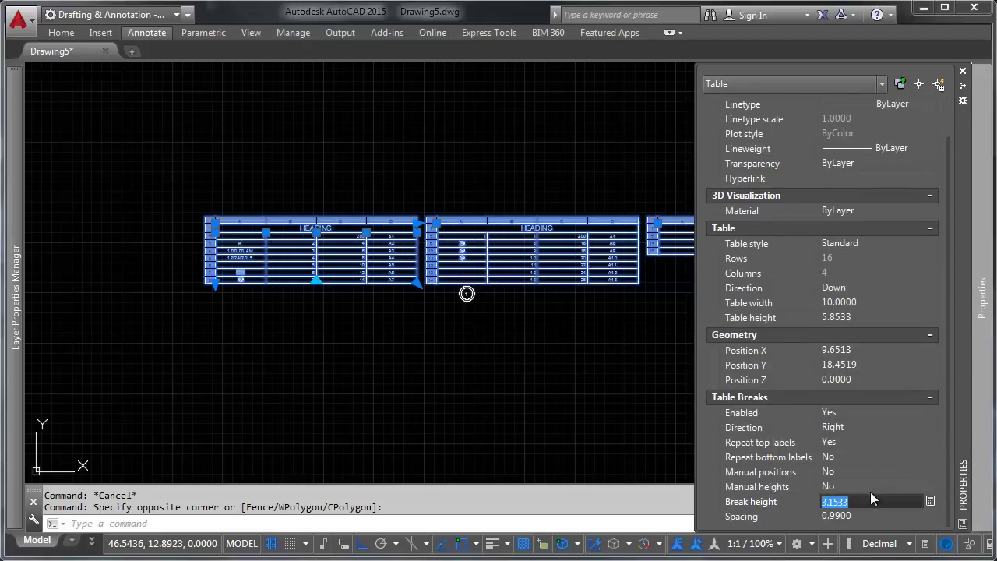
pyautogui.write('5')
pyautogui.press('Return')
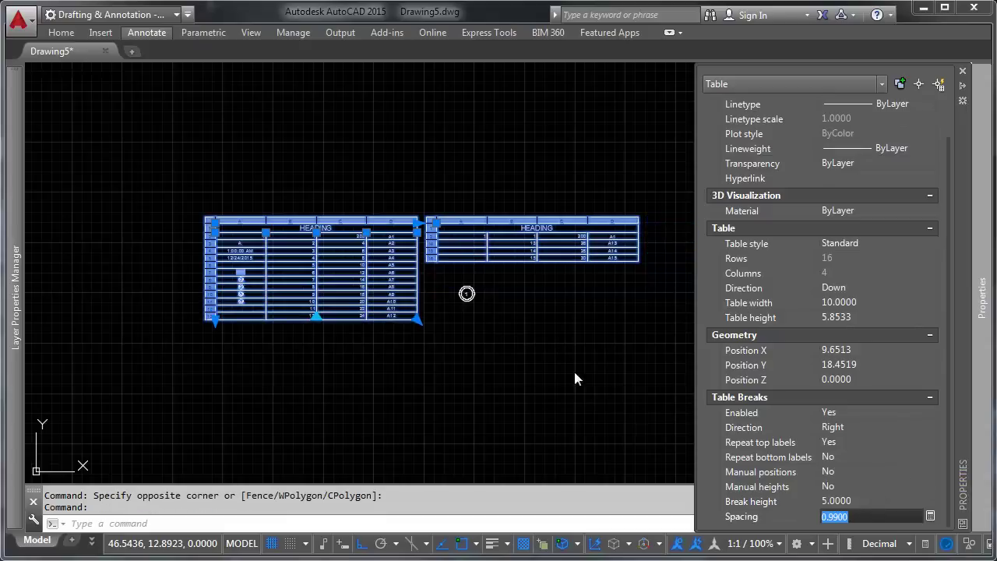
pyautogui.press('Escape')
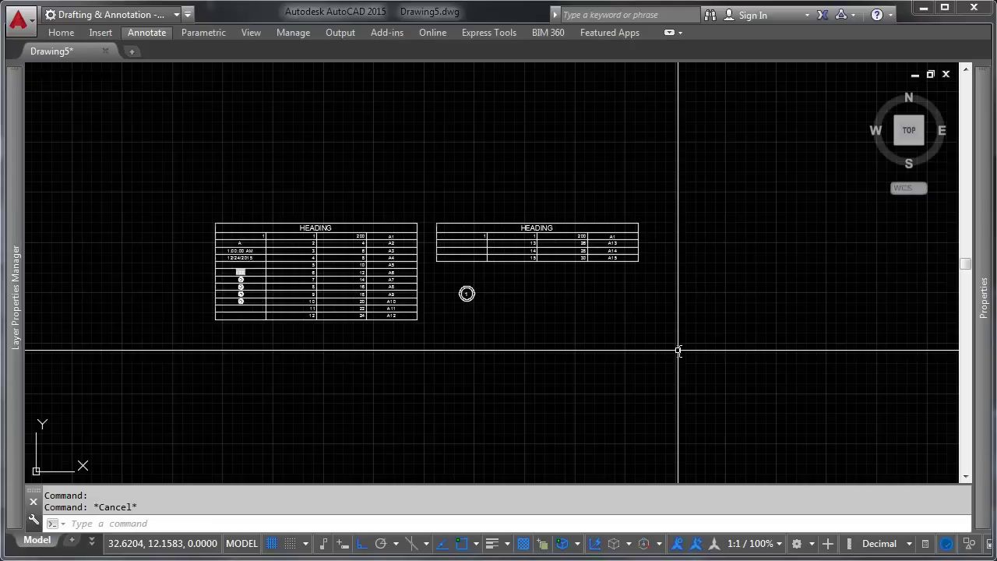
pyautogui.scroll(6, 218, 282)
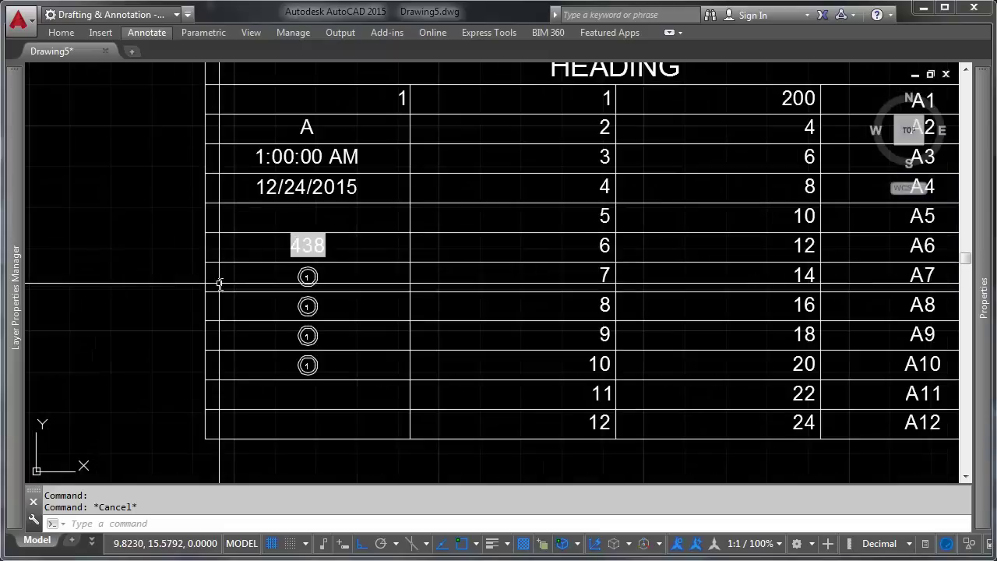
pyautogui.click(297, 327)
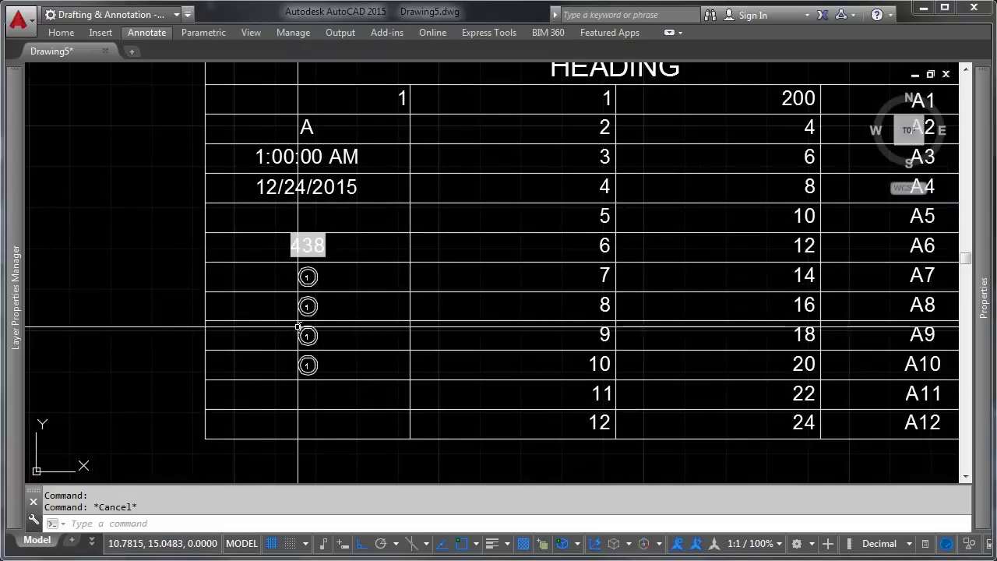
pyautogui.scroll(-6, 300, 327)
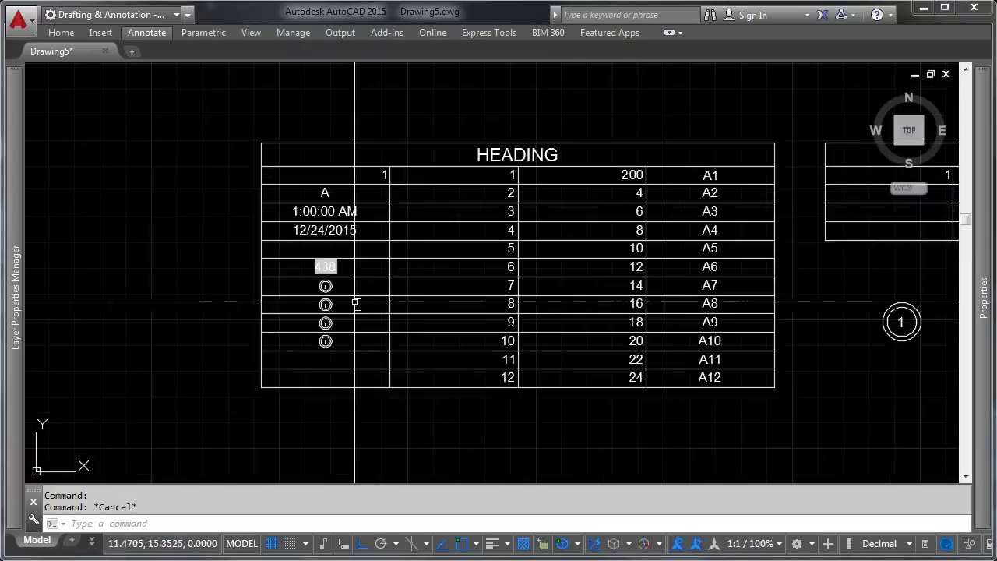
pyautogui.scroll(2, 460, 315)
pyautogui.moveTo(640, 317); pyautogui.dragTo(553, 296, button='middle')
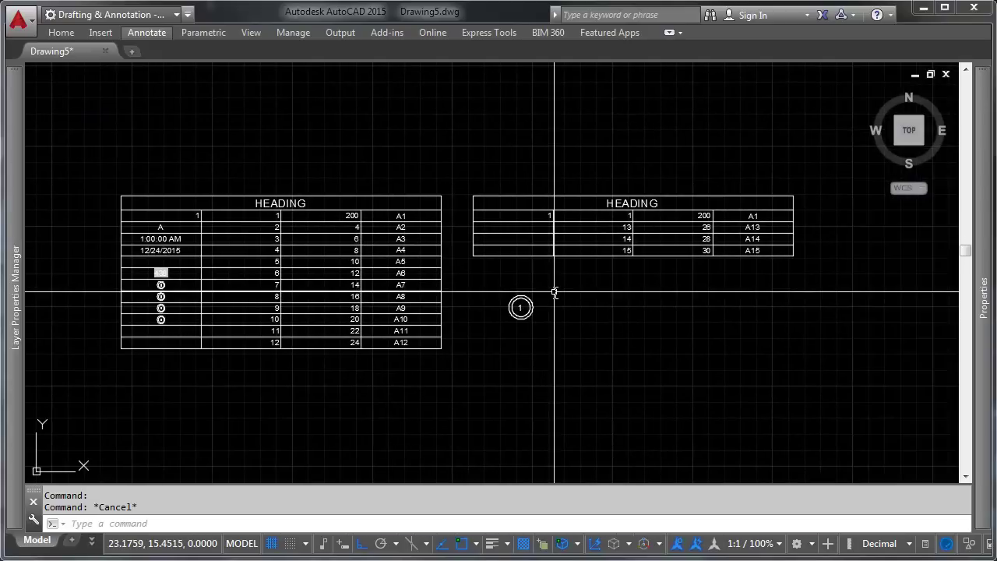